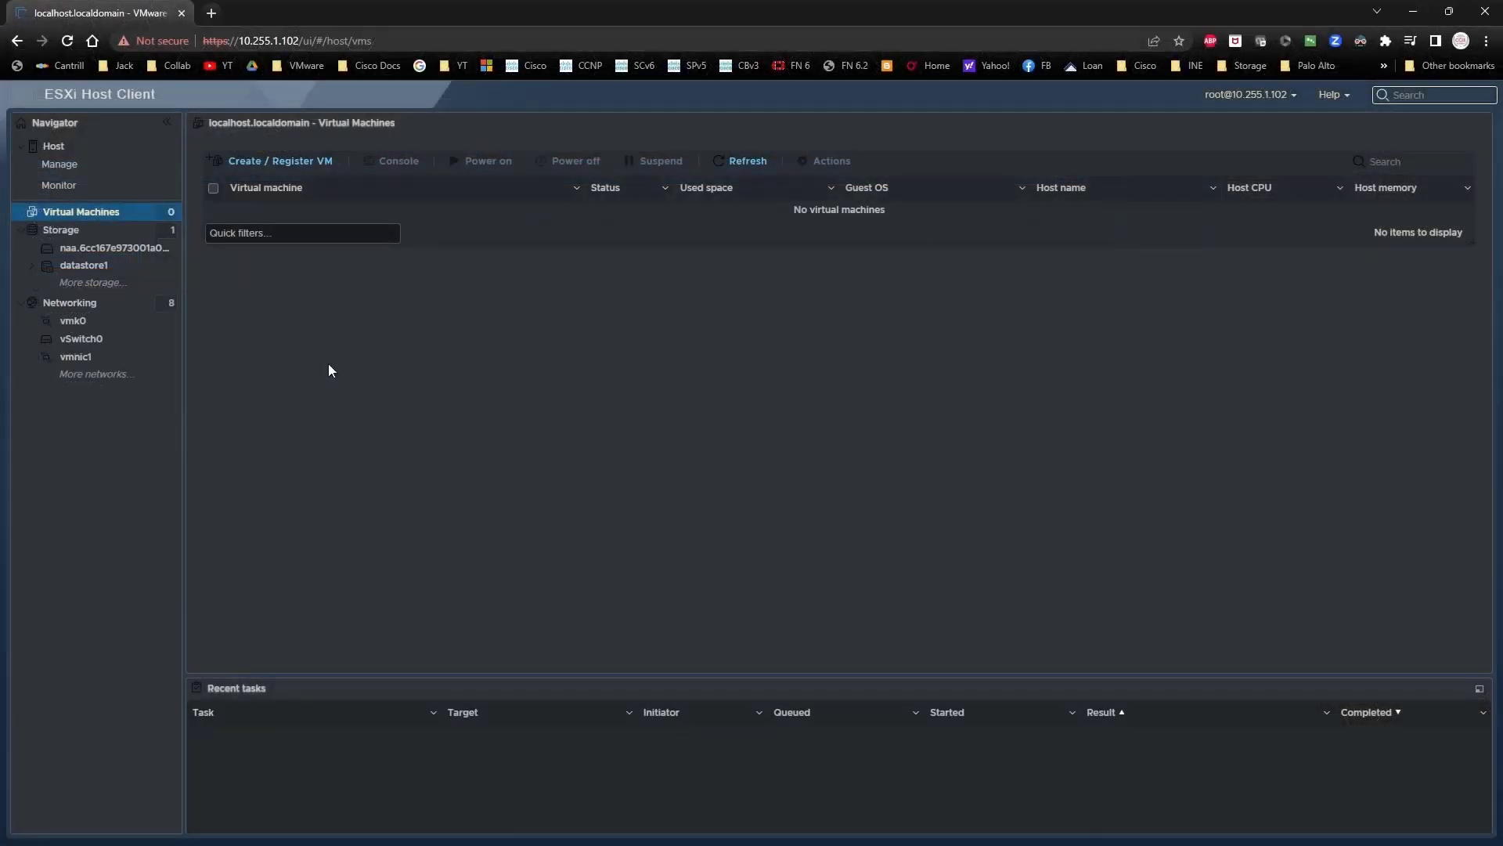
# Step: Start a new VM deployment from an OVF/OVA file and name it ndfc
pyautogui.click(280, 165)
pyautogui.click(763, 367)
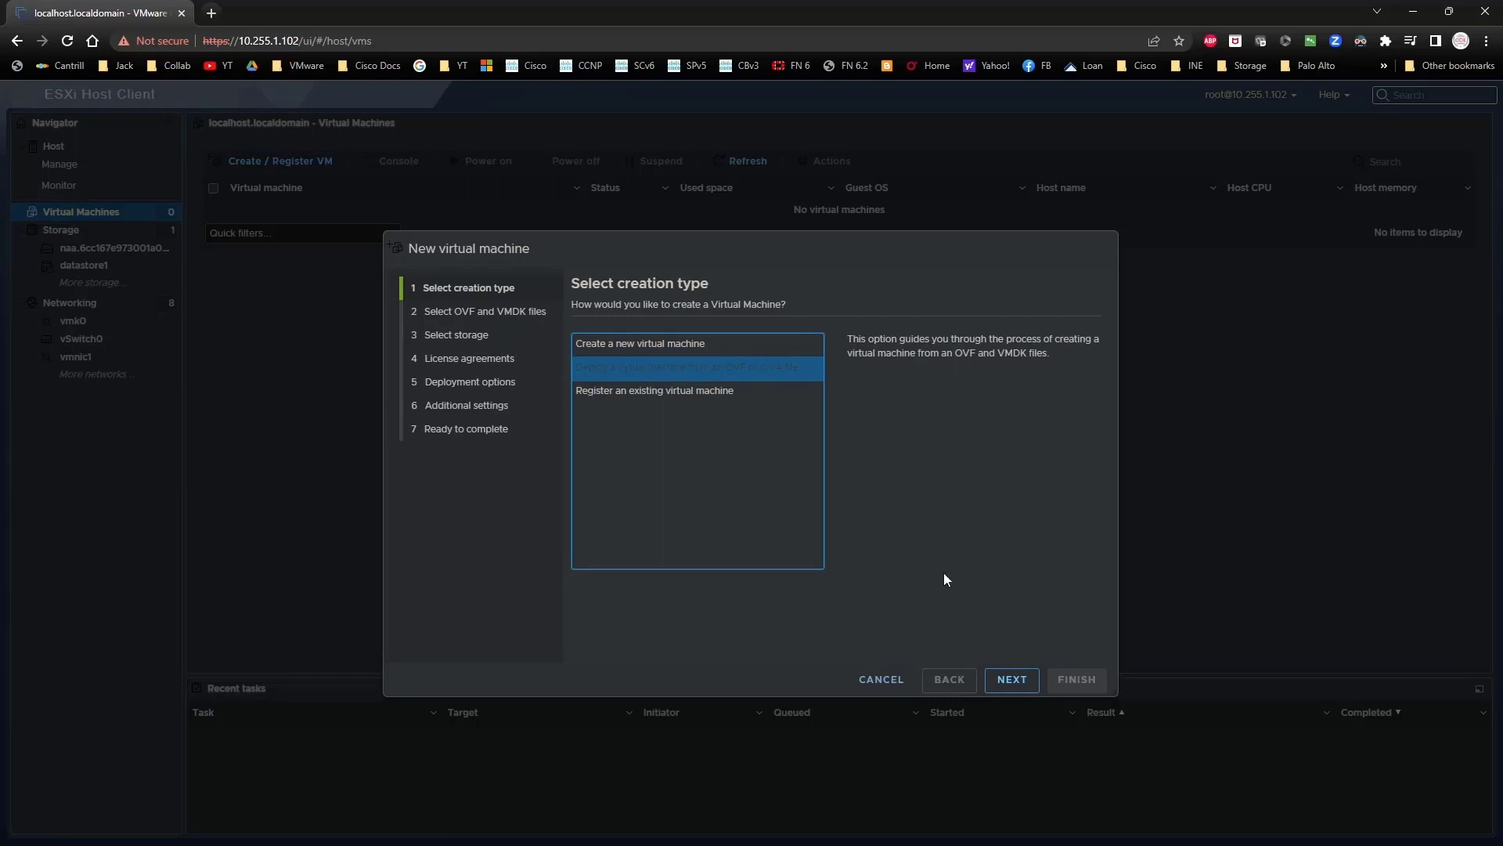
pyautogui.click(1013, 682)
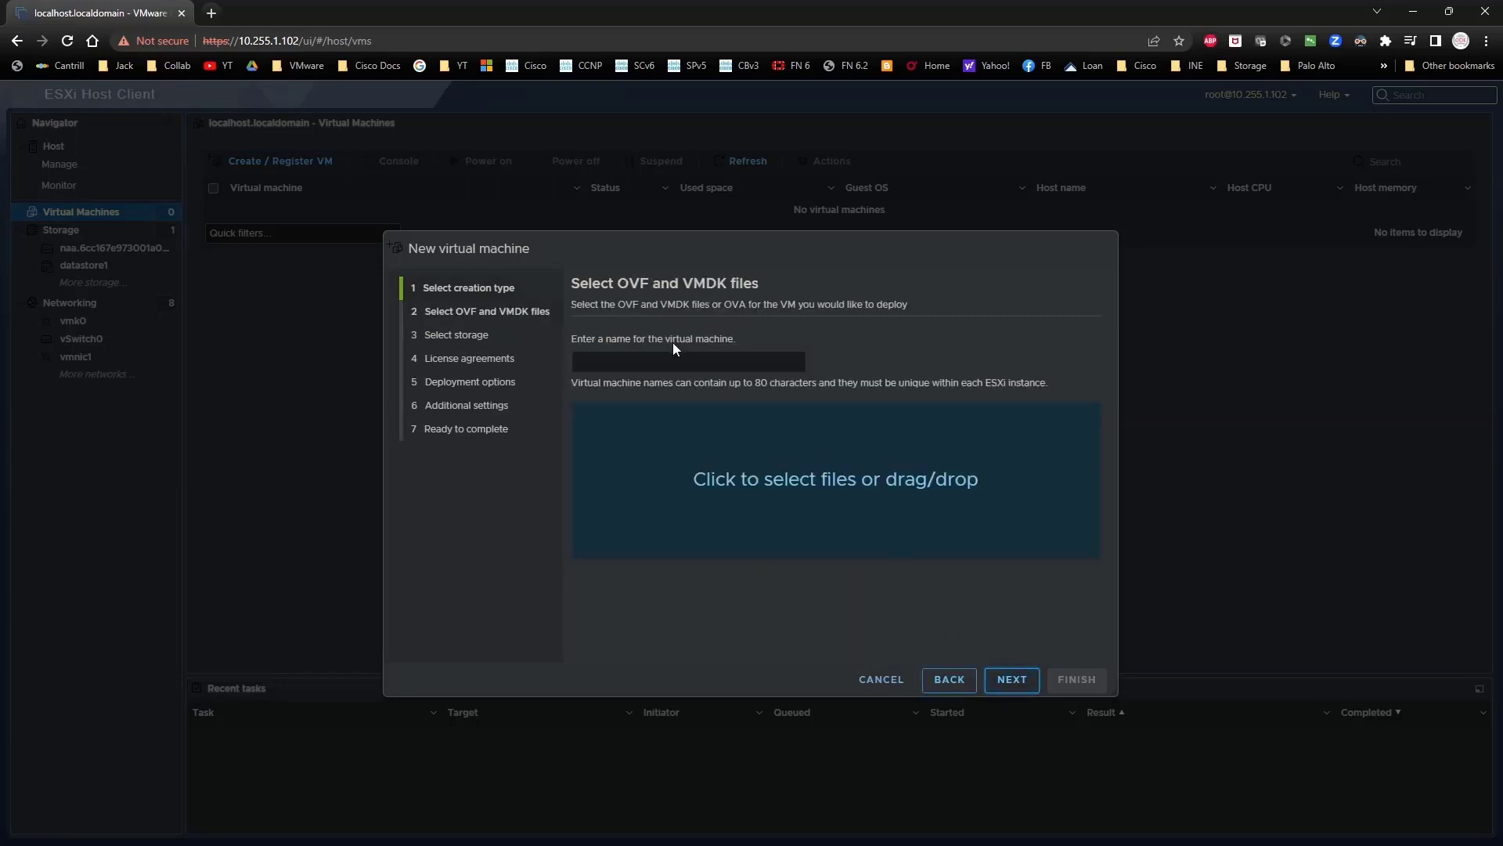
pyautogui.click(674, 360)
pyautogui.write('ndfc')
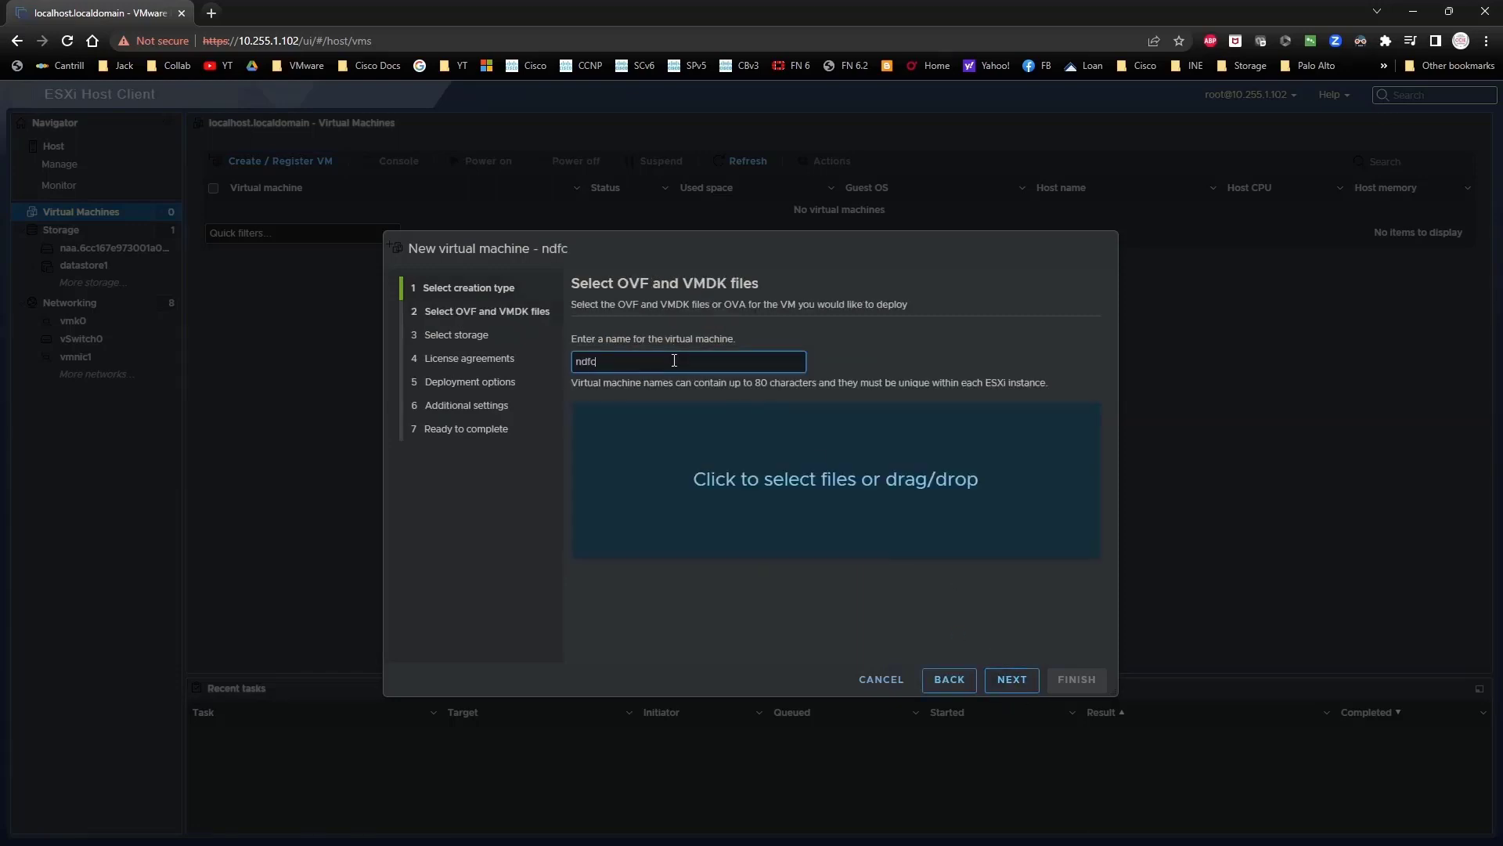
# Step: Attach nd-dk9.2.3.2d.ova from the NAS1 OVAs > Nexus Dashboard folder
pyautogui.click(772, 465)
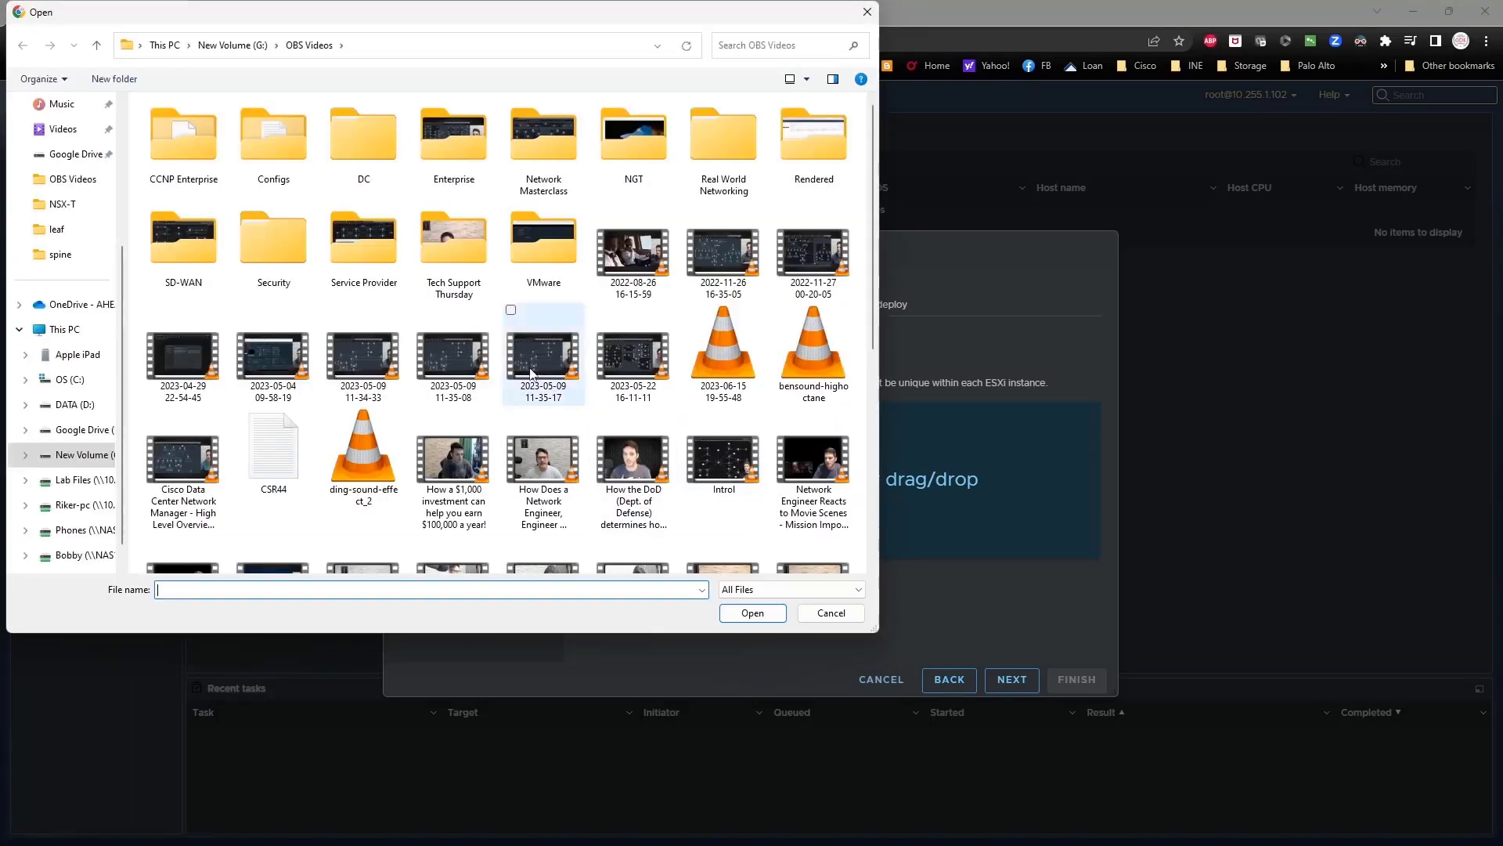
pyautogui.scroll(-1, 107, 462)
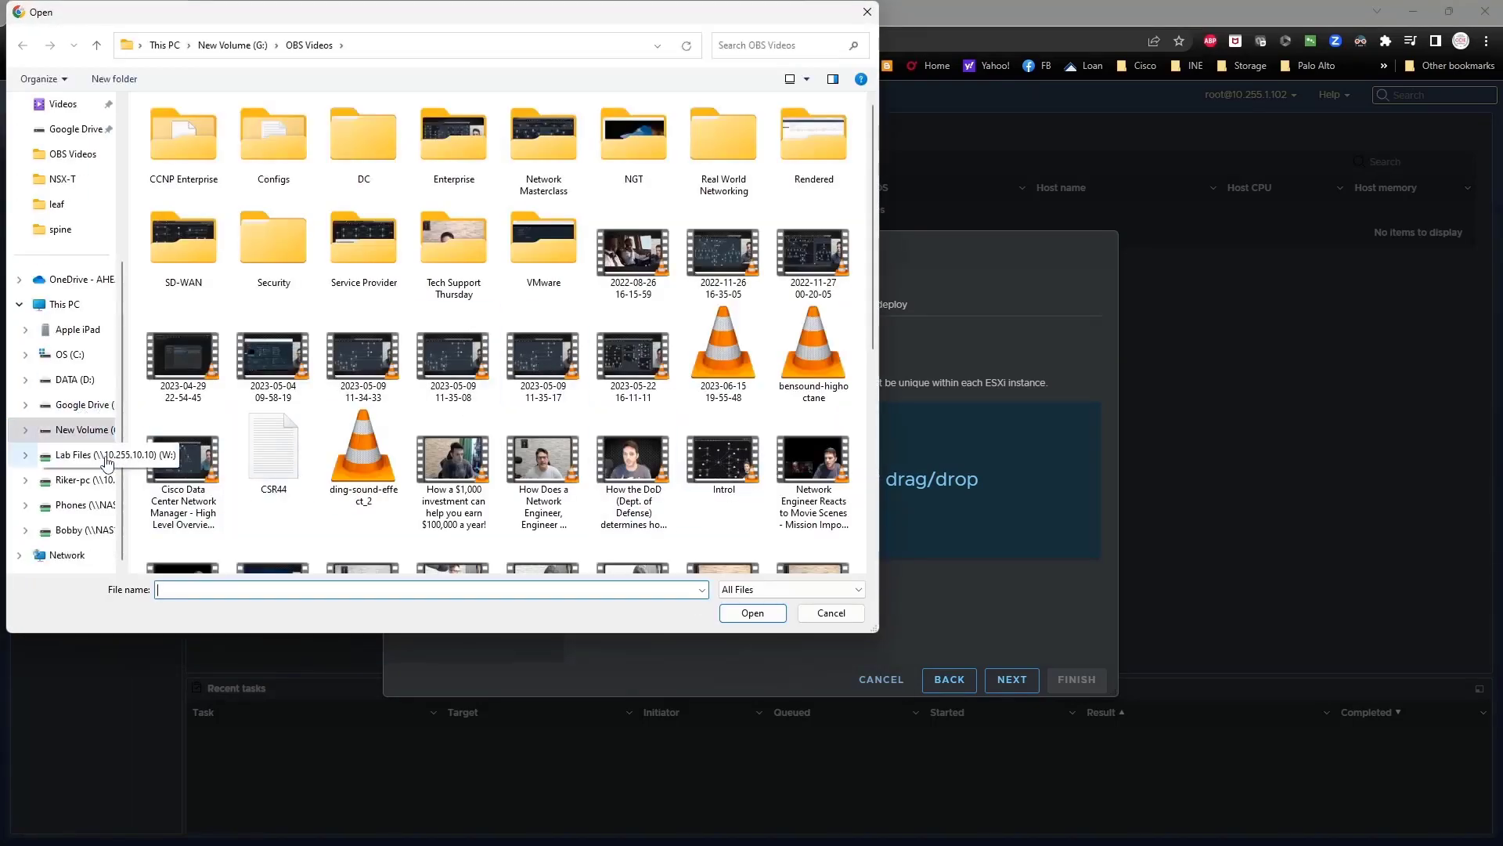
pyautogui.click(79, 532)
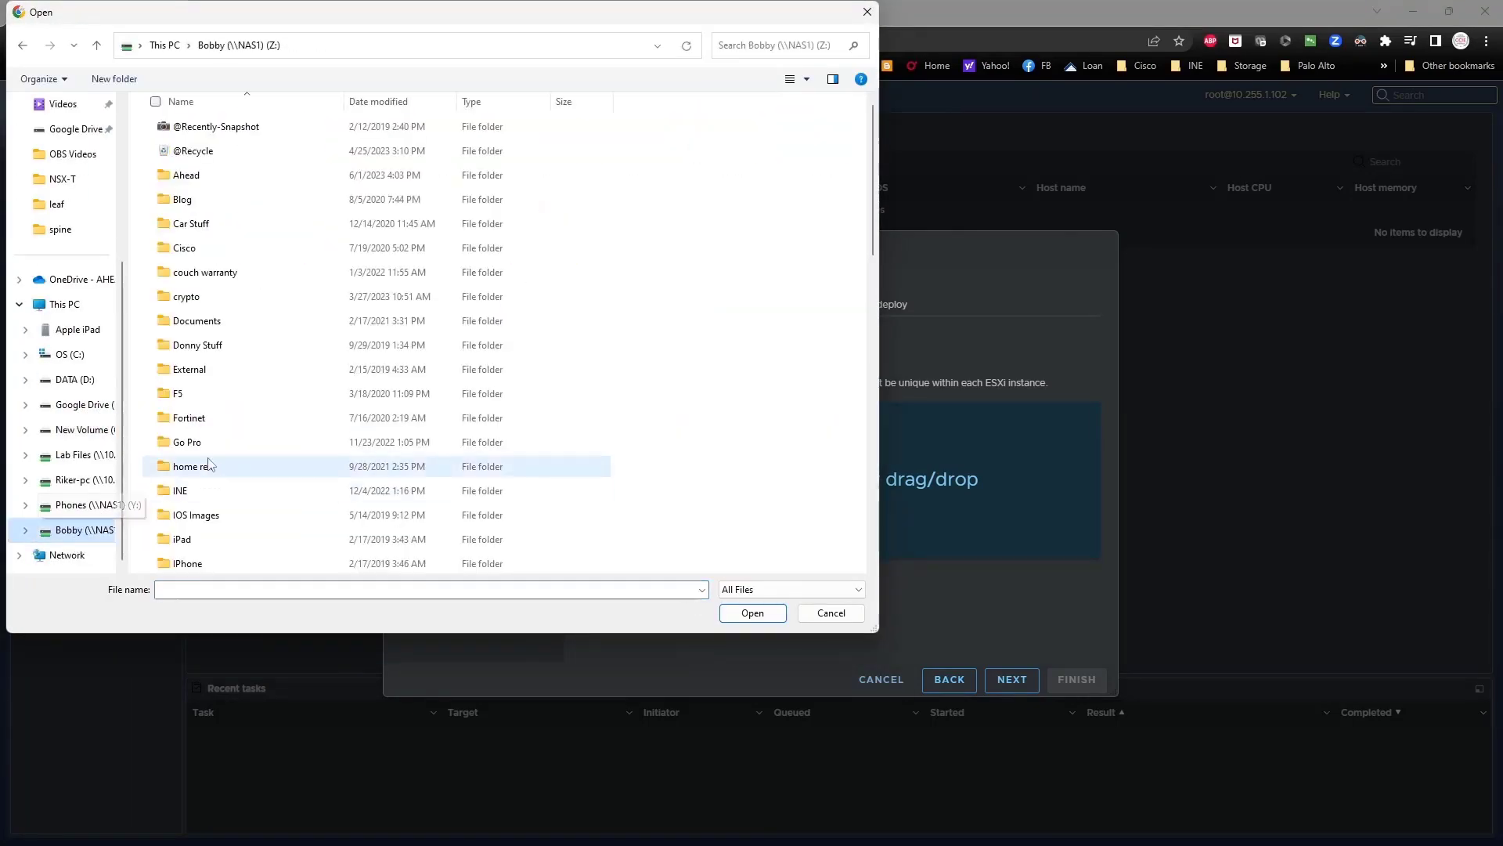
pyautogui.scroll(-6, 262, 382)
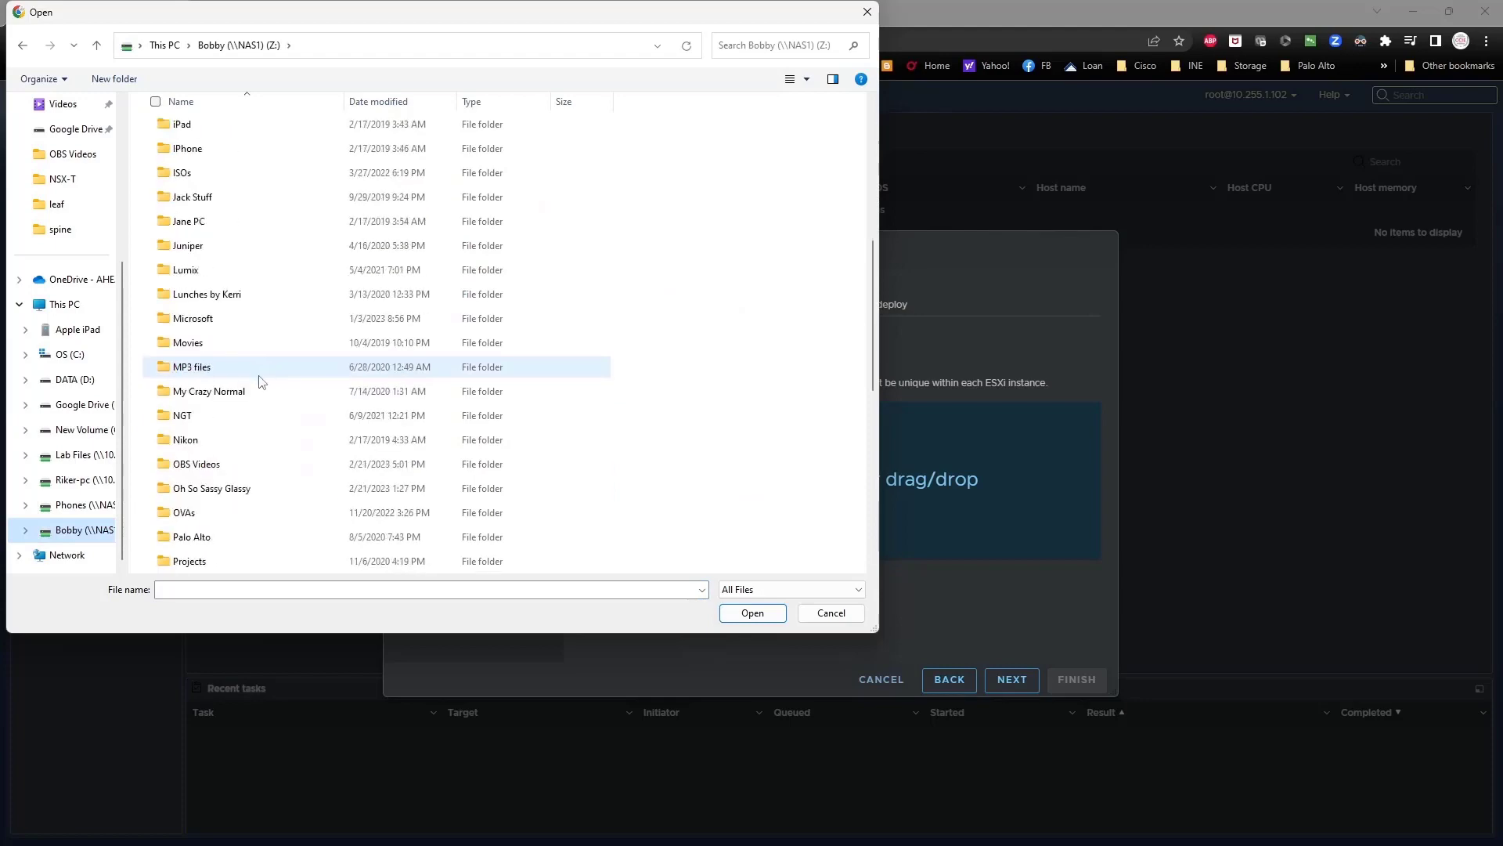
pyautogui.doubleClick(261, 512)
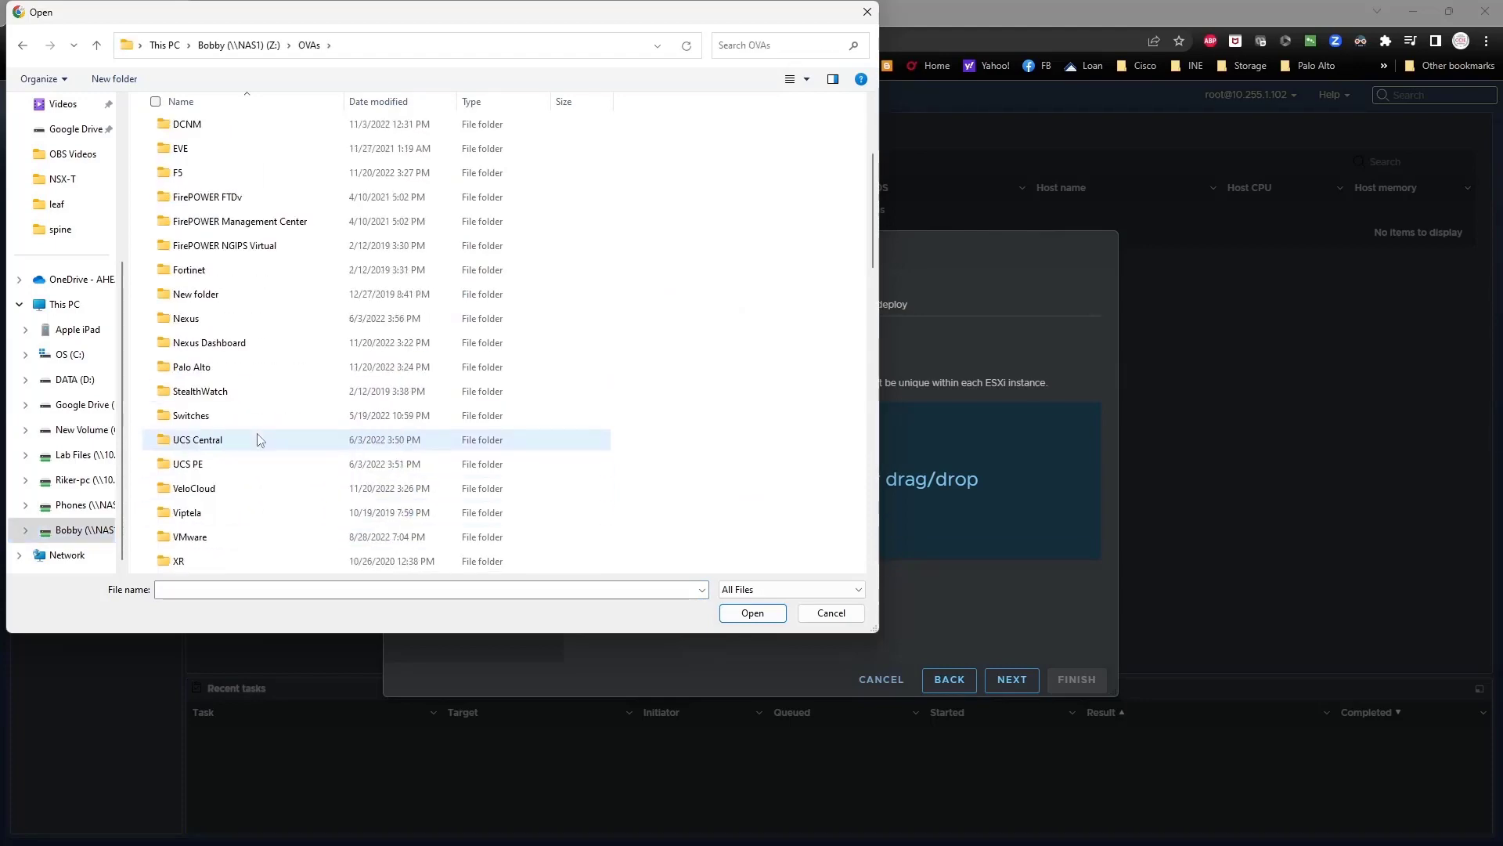
pyautogui.doubleClick(270, 343)
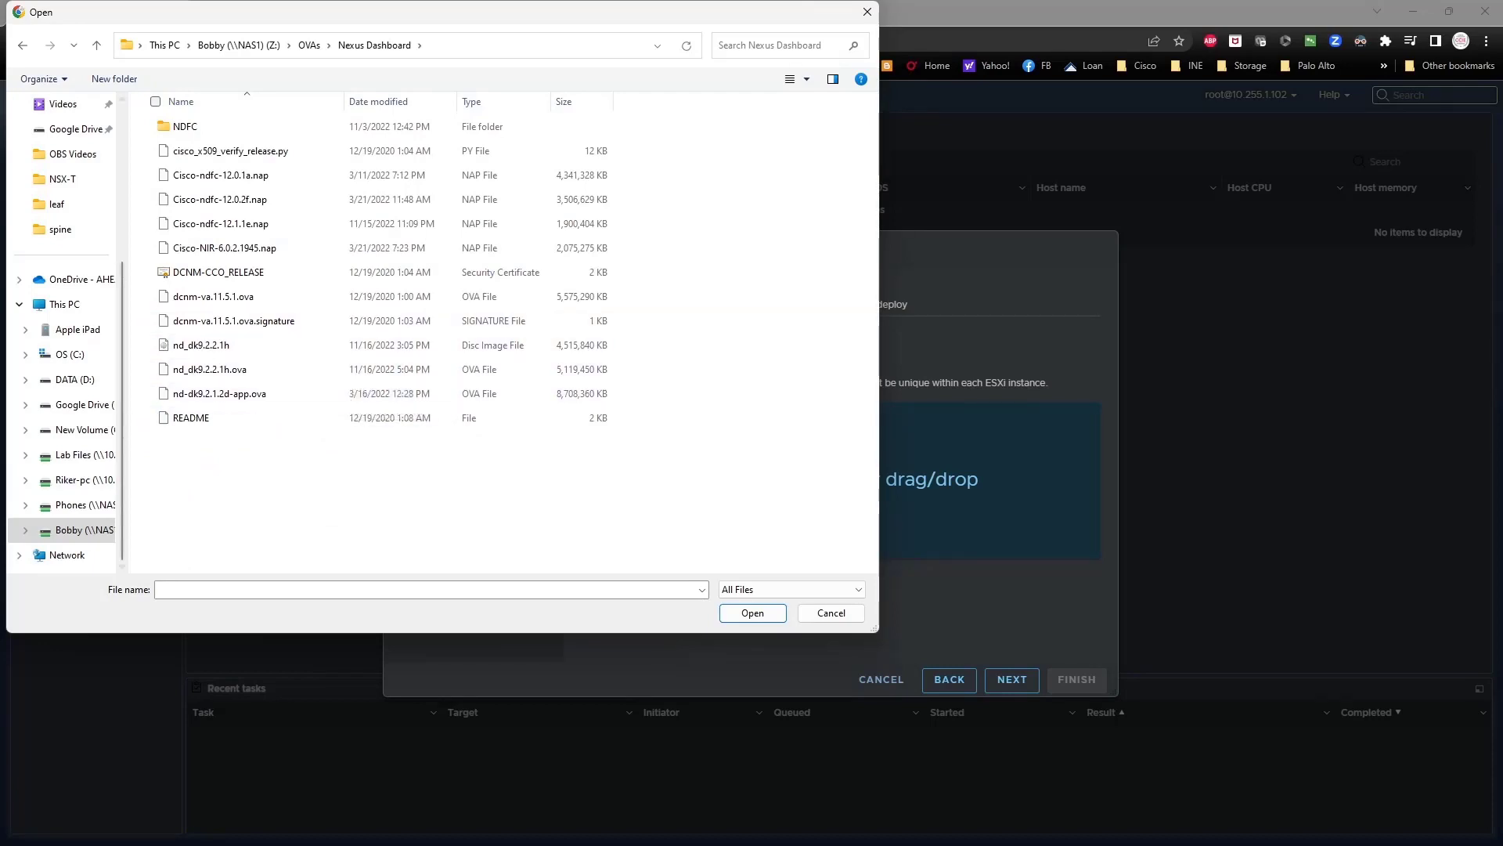
pyautogui.scroll(3, 97, 357)
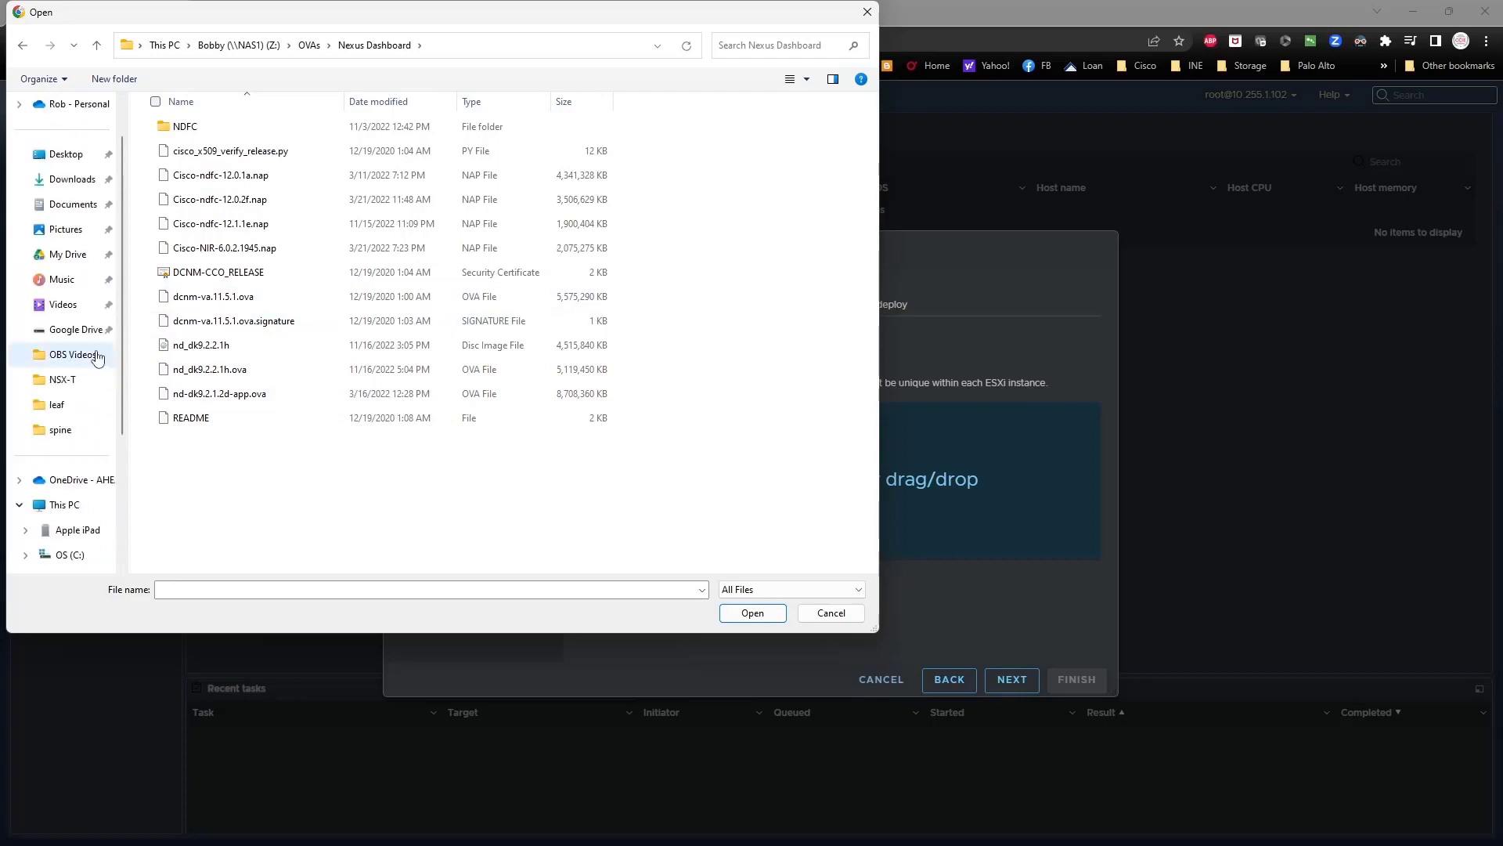
pyautogui.scroll(1, 97, 357)
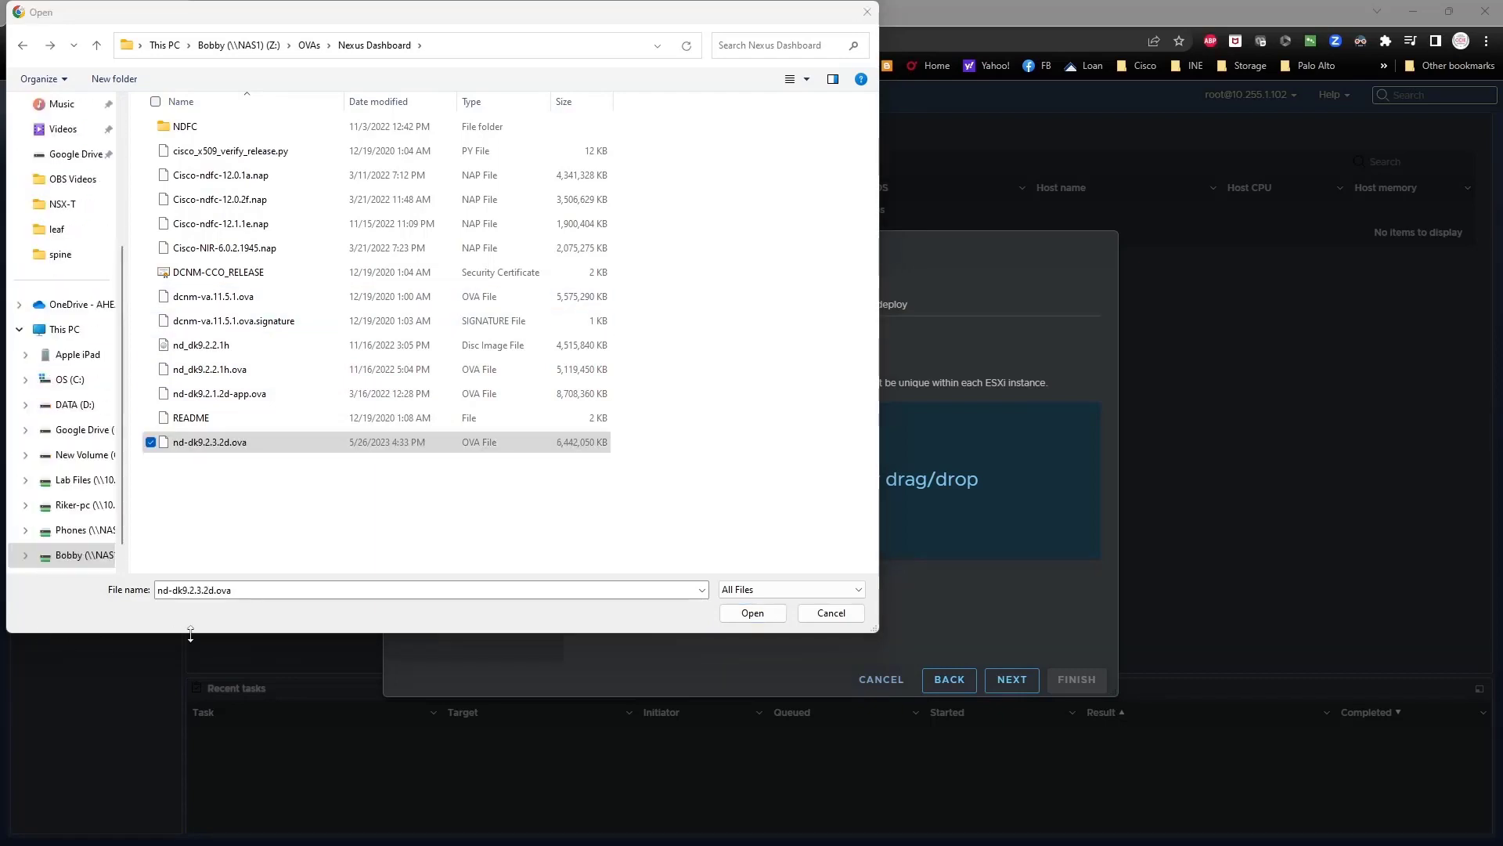
pyautogui.click(307, 499)
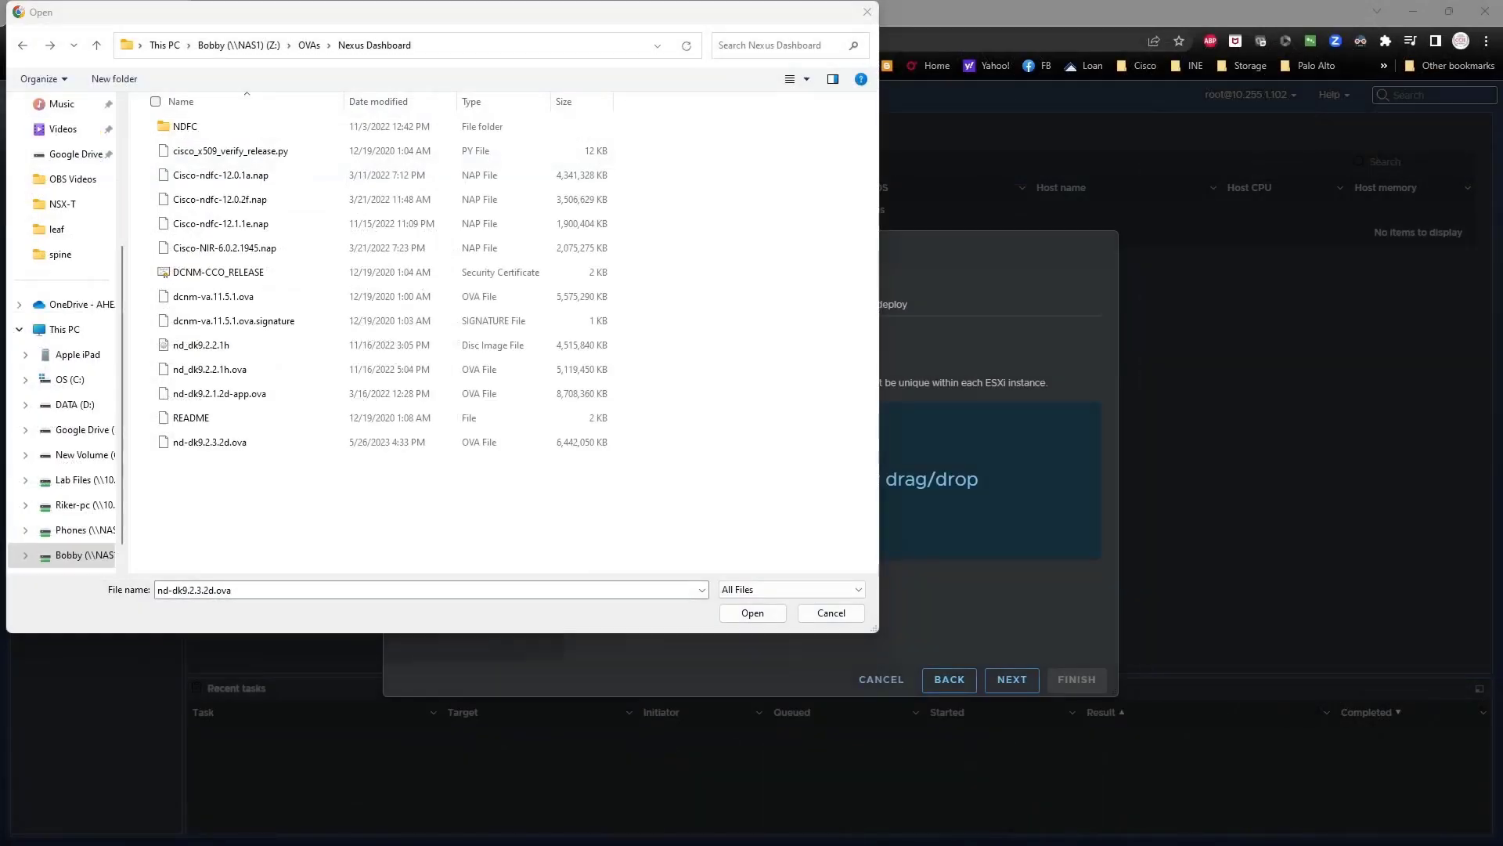
pyautogui.click(231, 444)
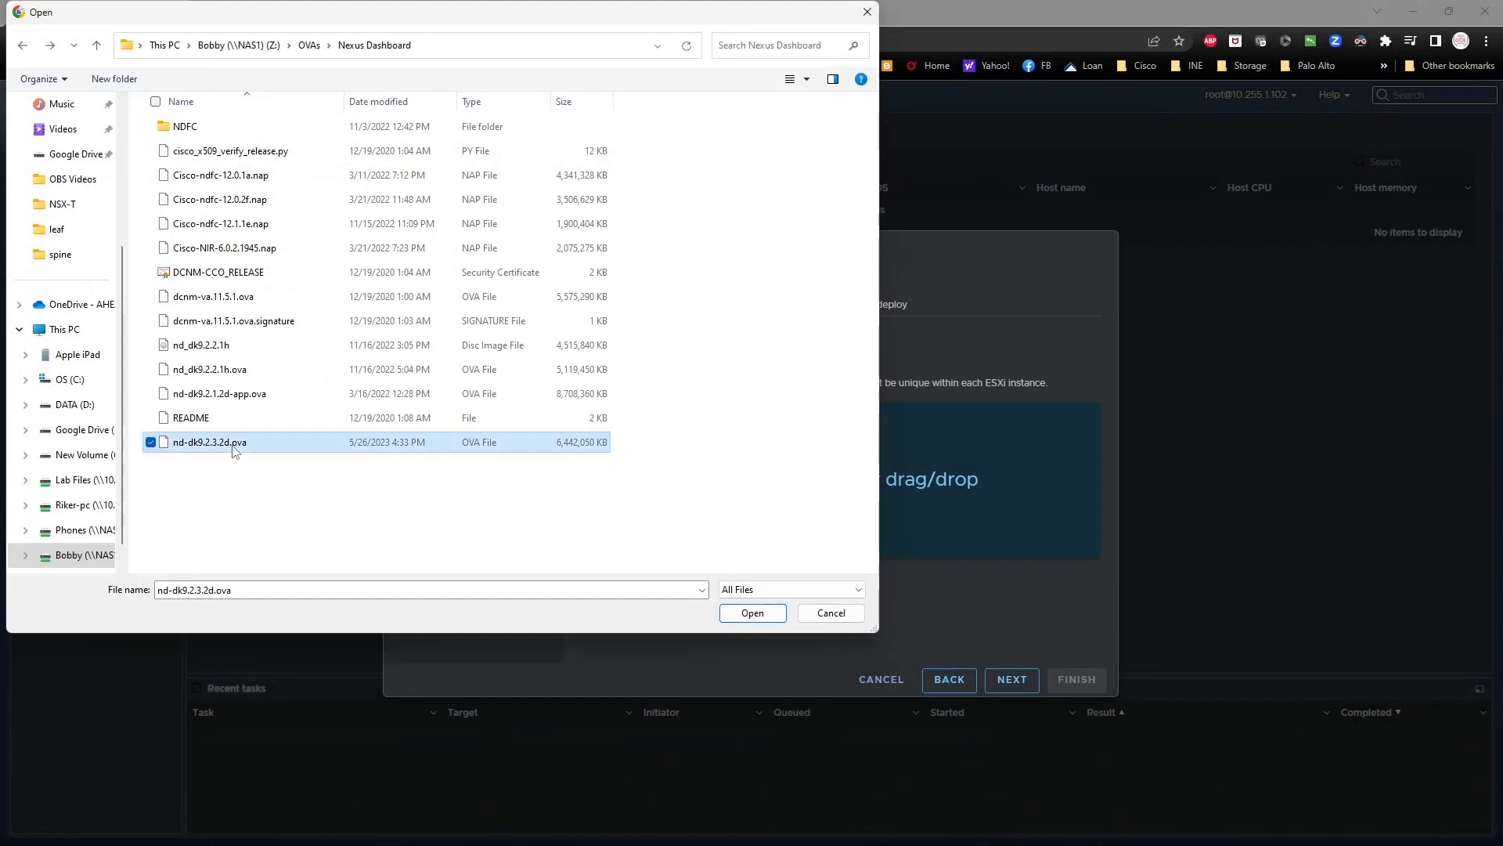
pyautogui.click(752, 612)
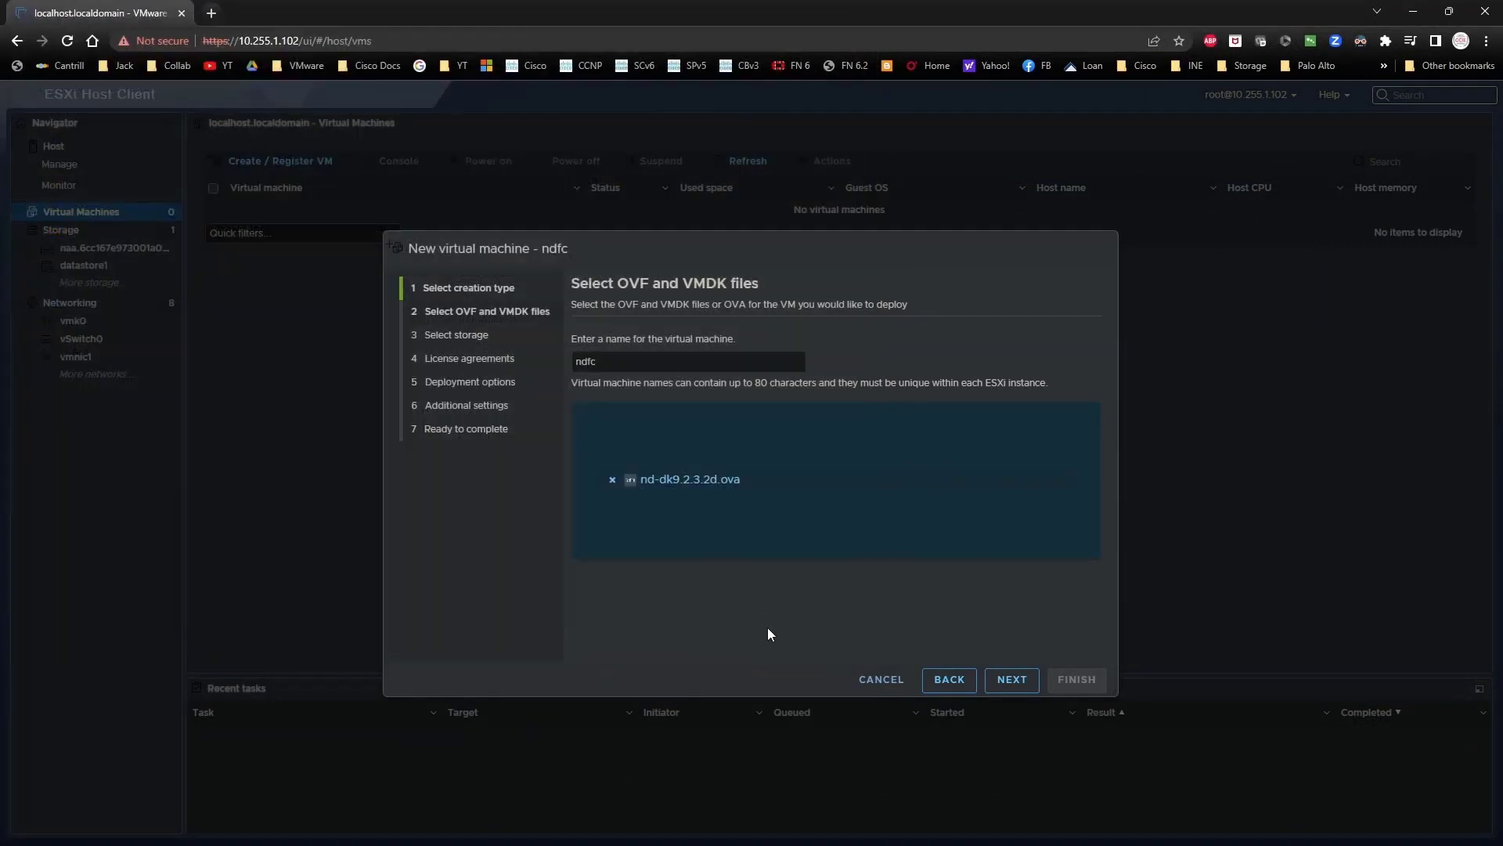
# Step: Keep datastore1 and map mgmt0 to VM Network and fabric0 to lab port group
pyautogui.click(1007, 686)
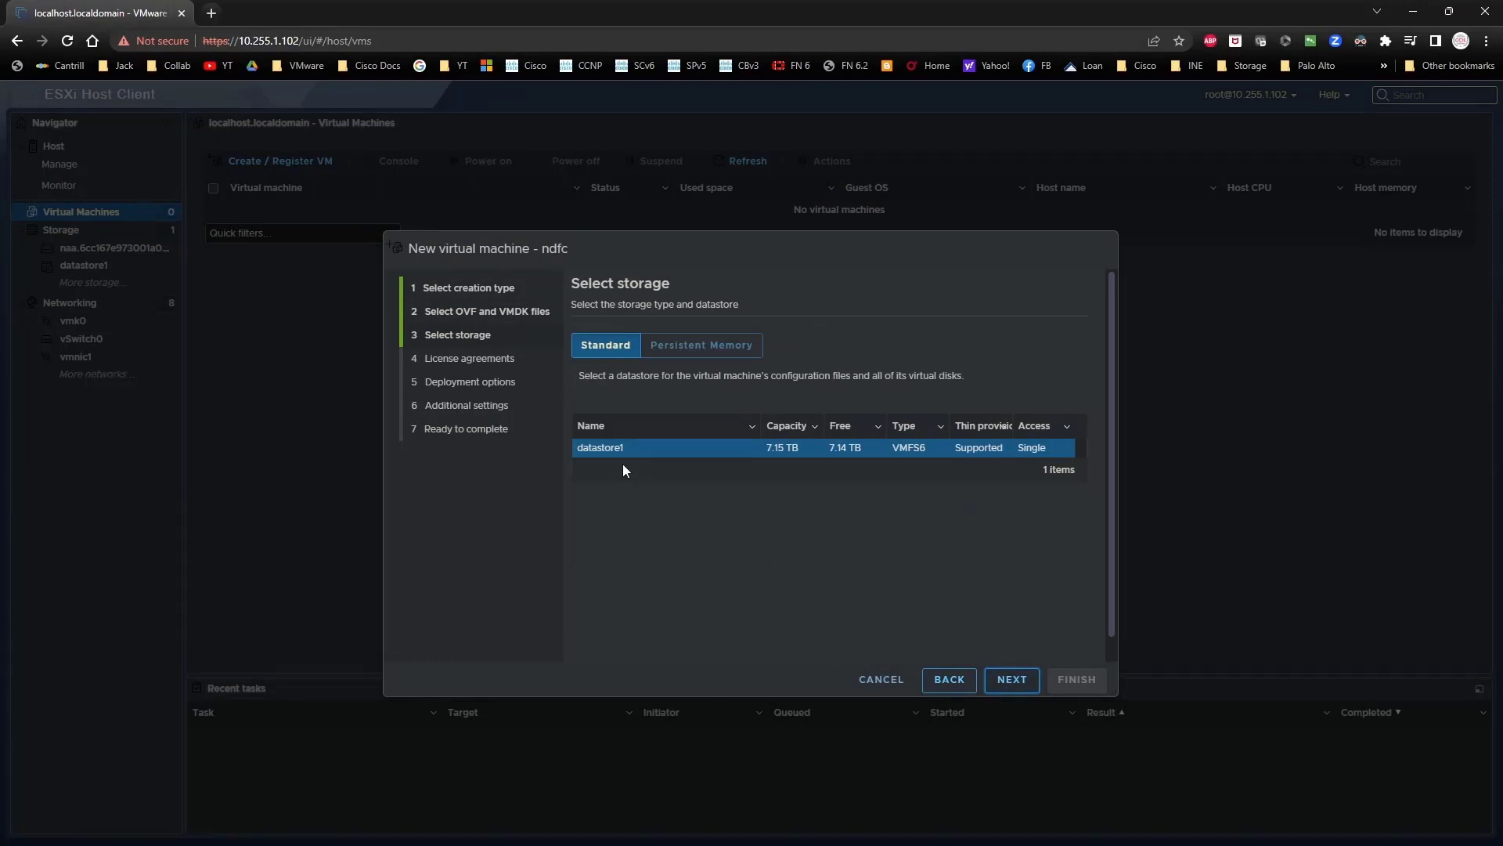
pyautogui.click(1012, 681)
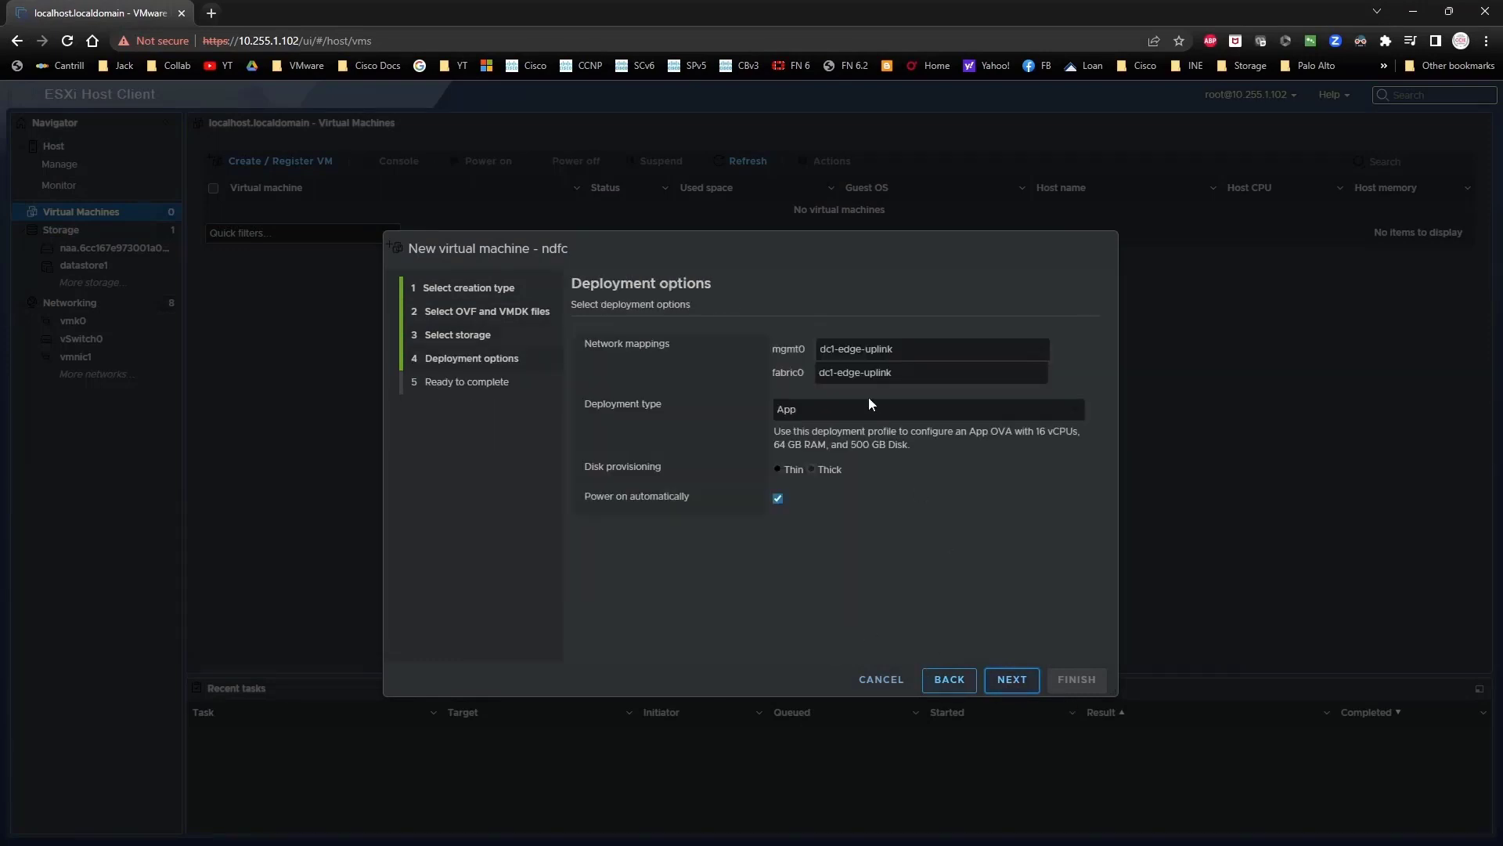
pyautogui.click(940, 352)
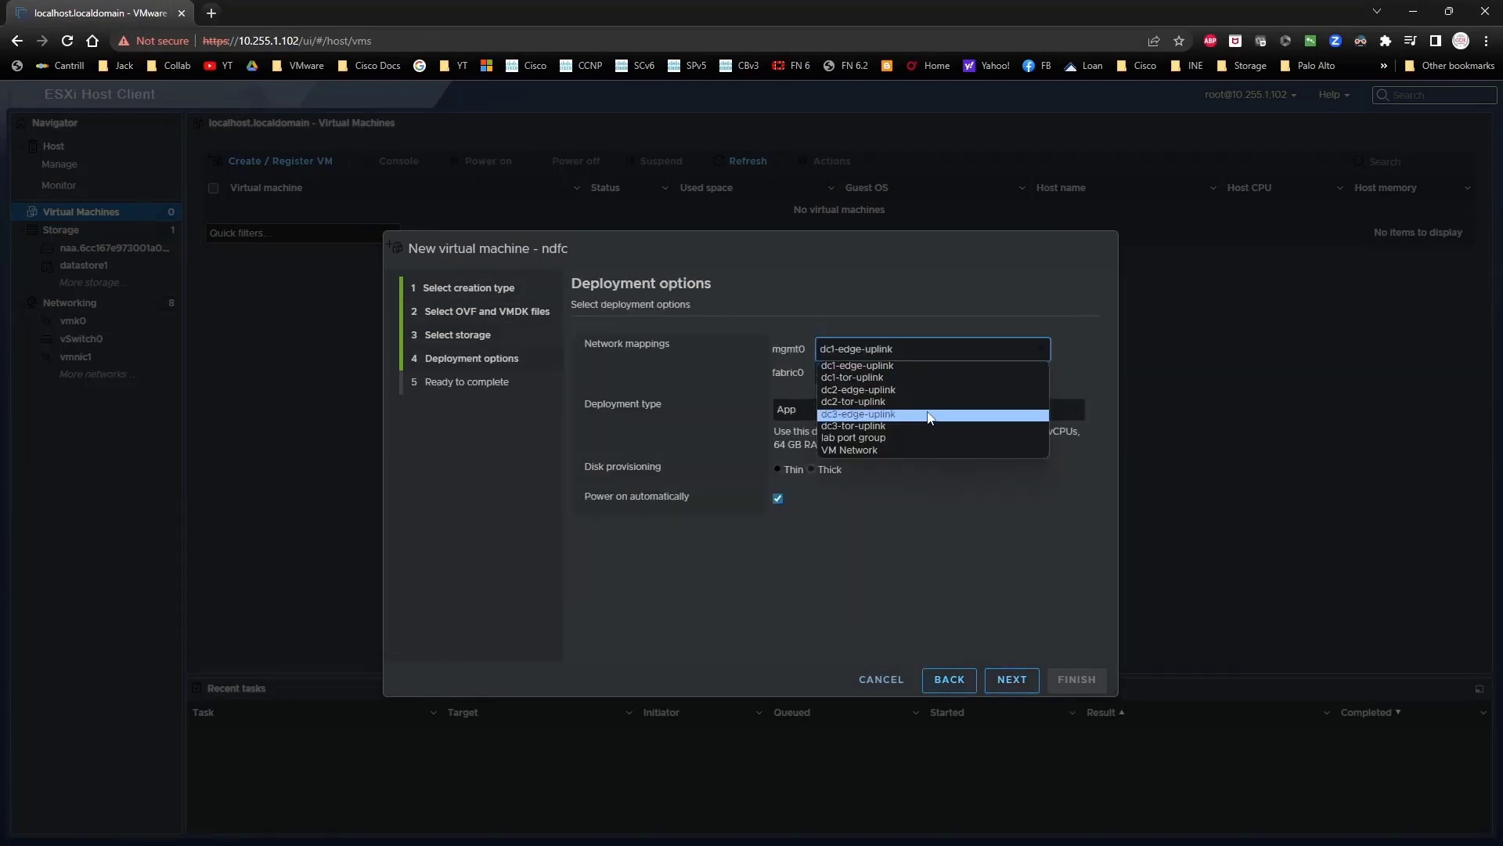
pyautogui.click(918, 451)
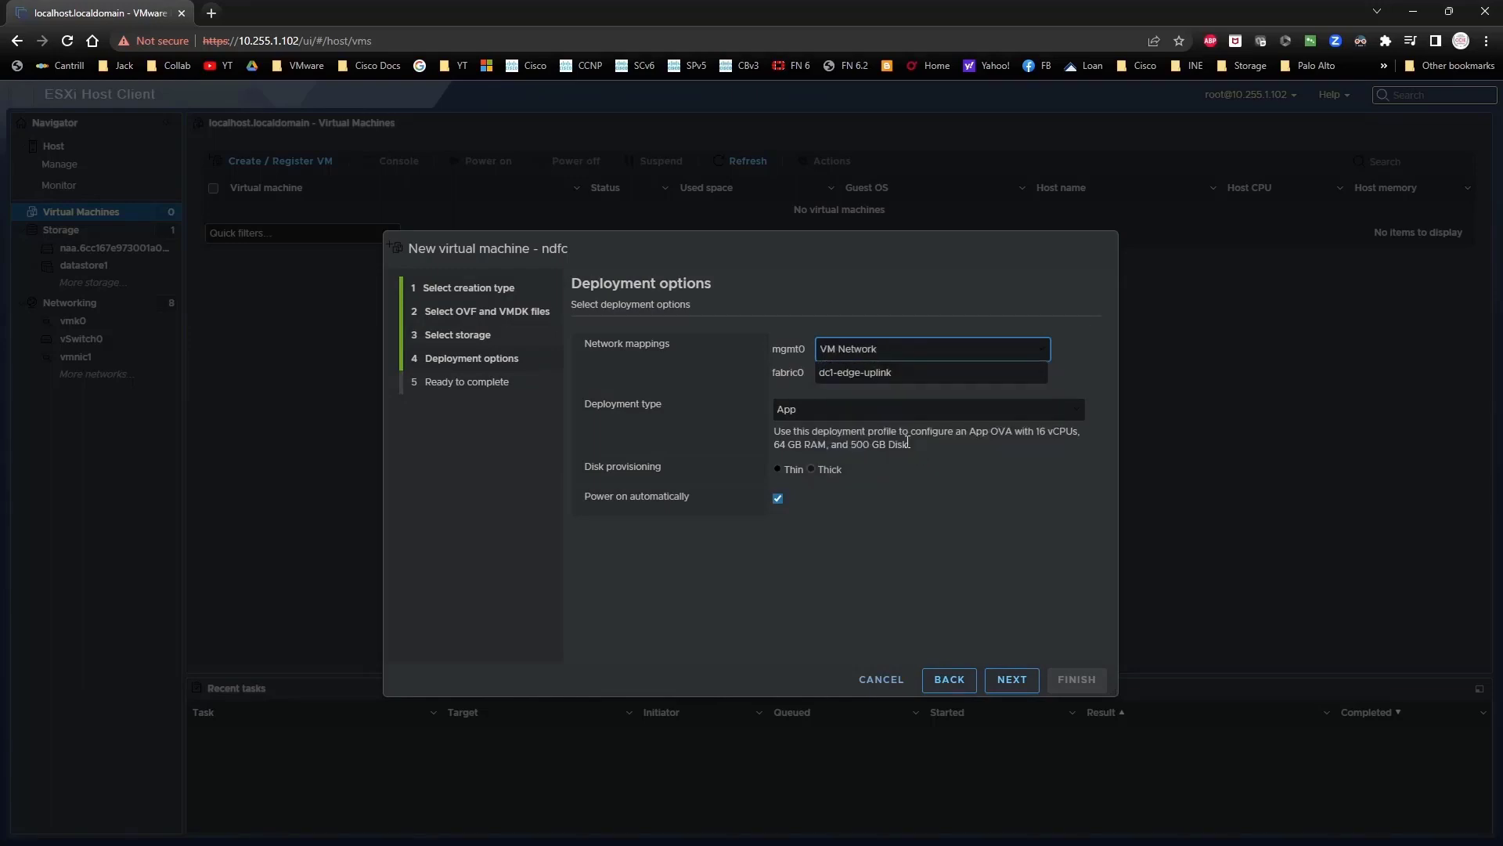
pyautogui.click(858, 374)
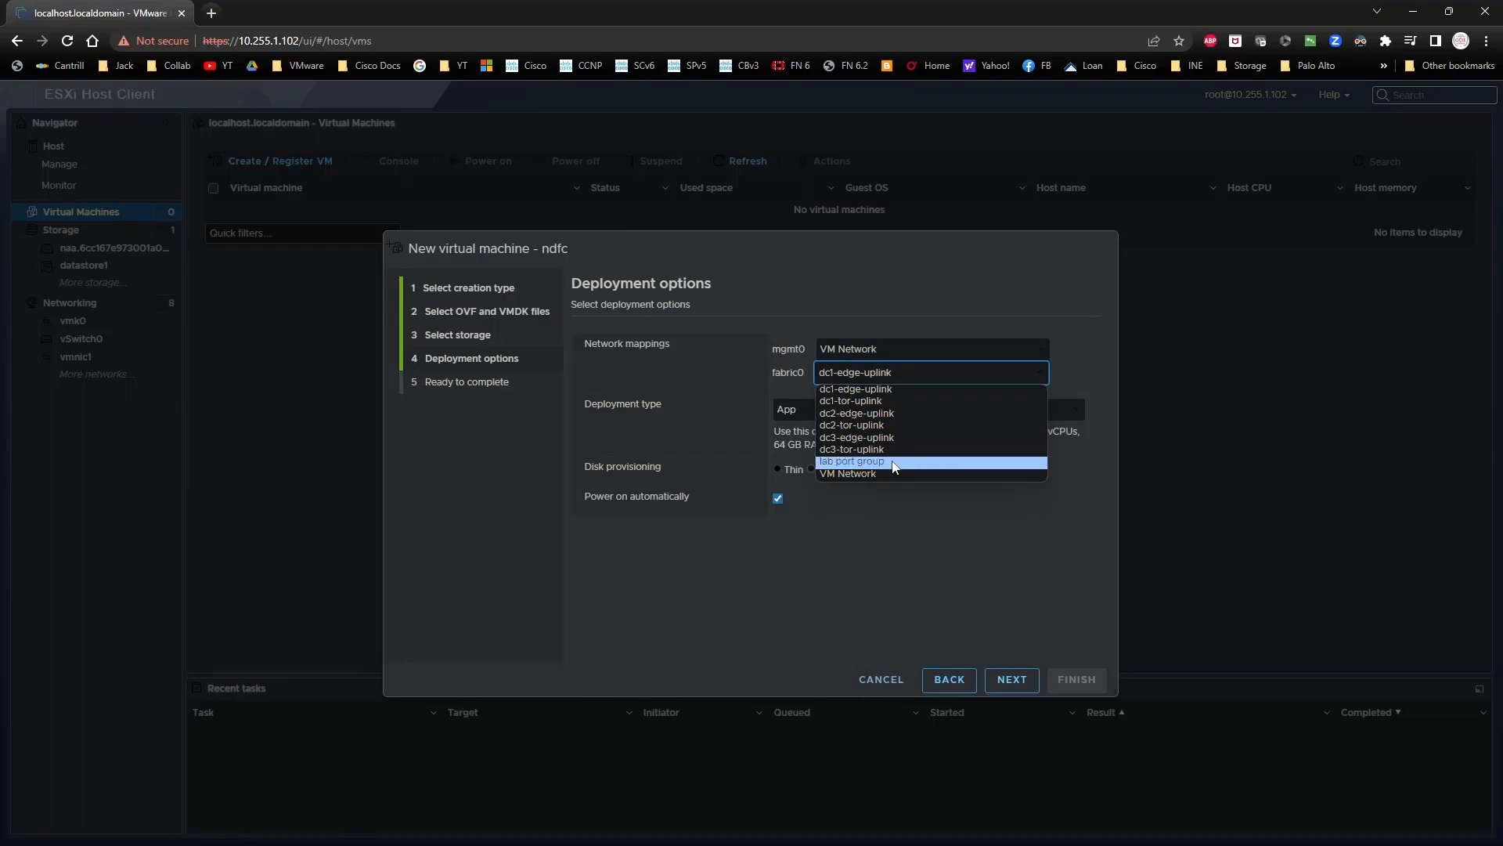
pyautogui.click(890, 464)
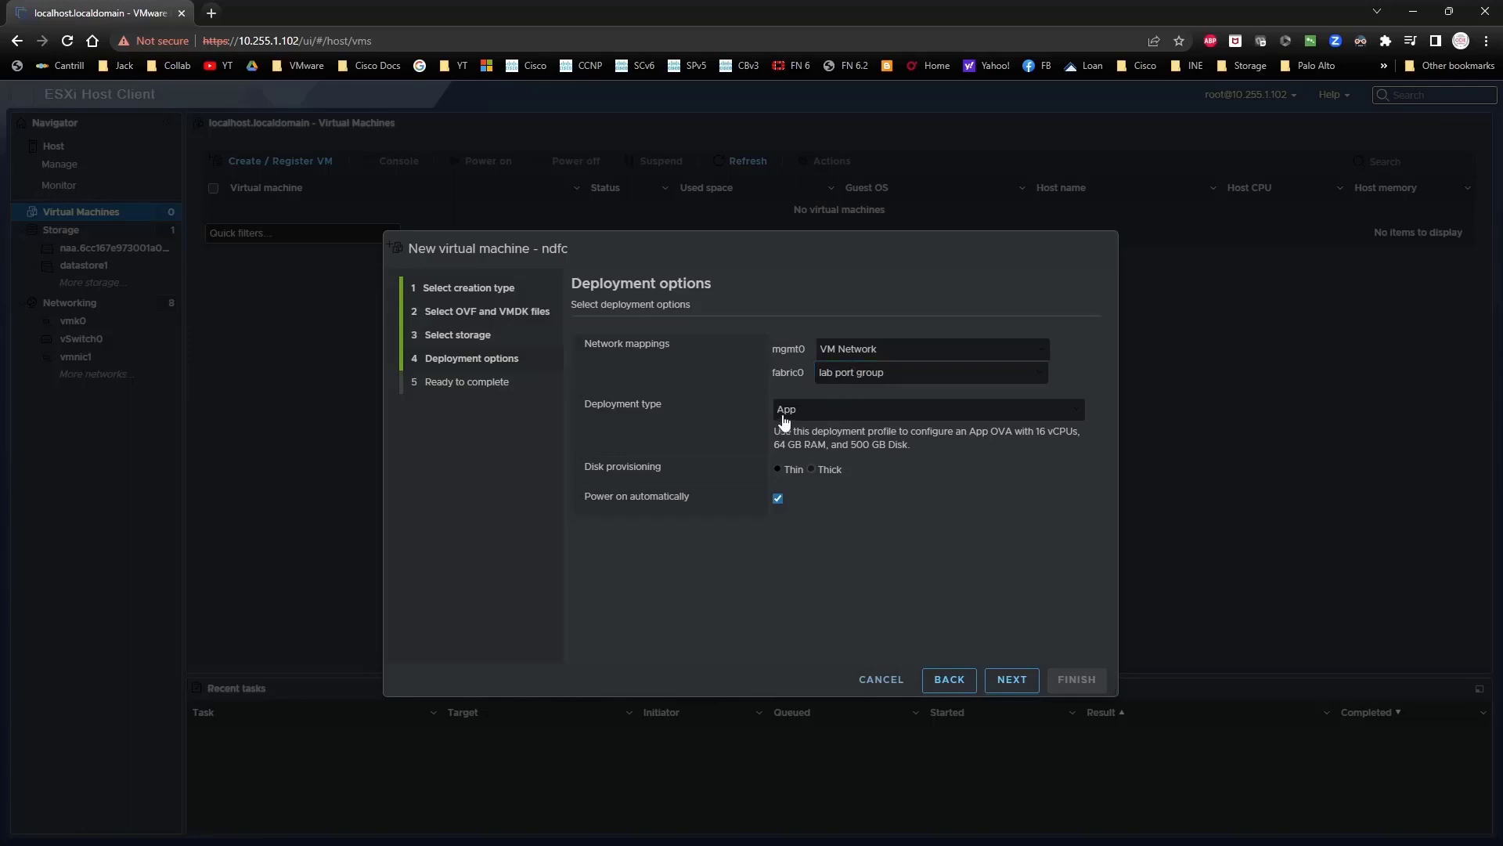
# Step: Choose the App deployment type with thin disks and finish deploying ndfc
pyautogui.click(958, 411)
pyautogui.click(898, 439)
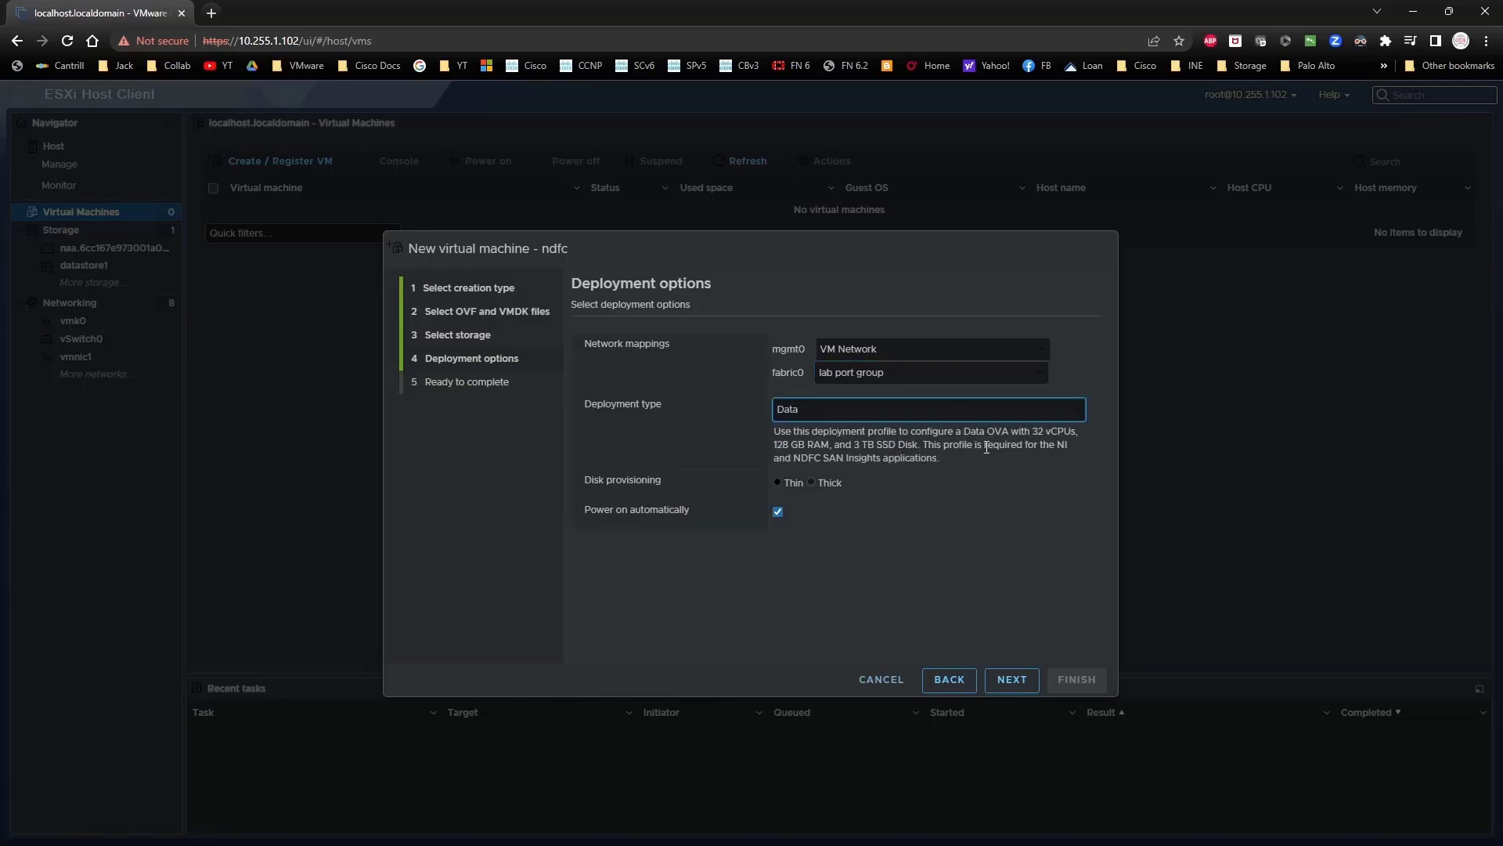
pyautogui.click(924, 412)
pyautogui.click(894, 427)
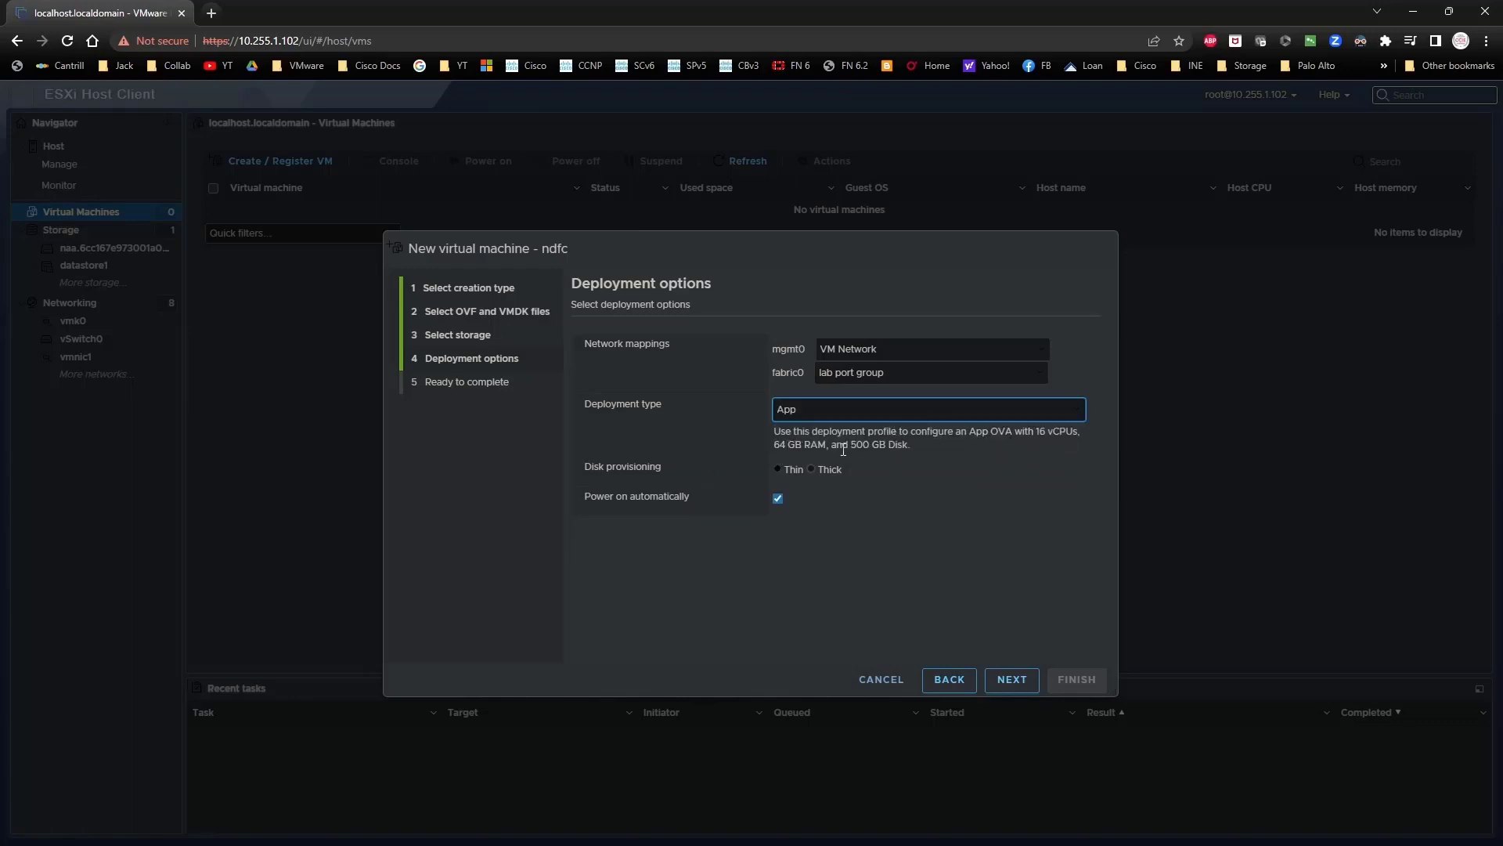
pyautogui.click(780, 468)
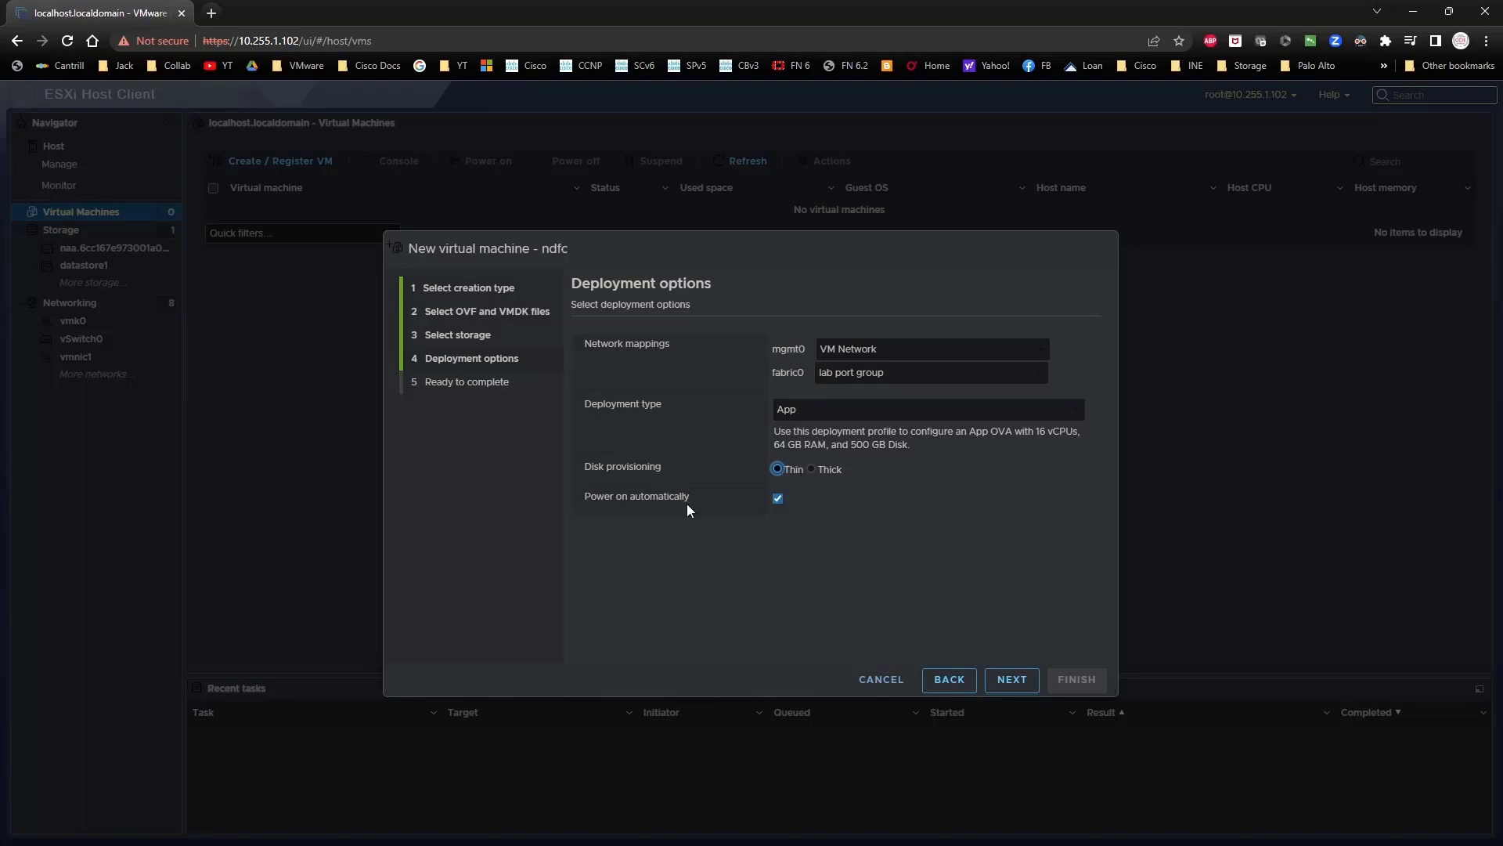
pyautogui.click(1004, 681)
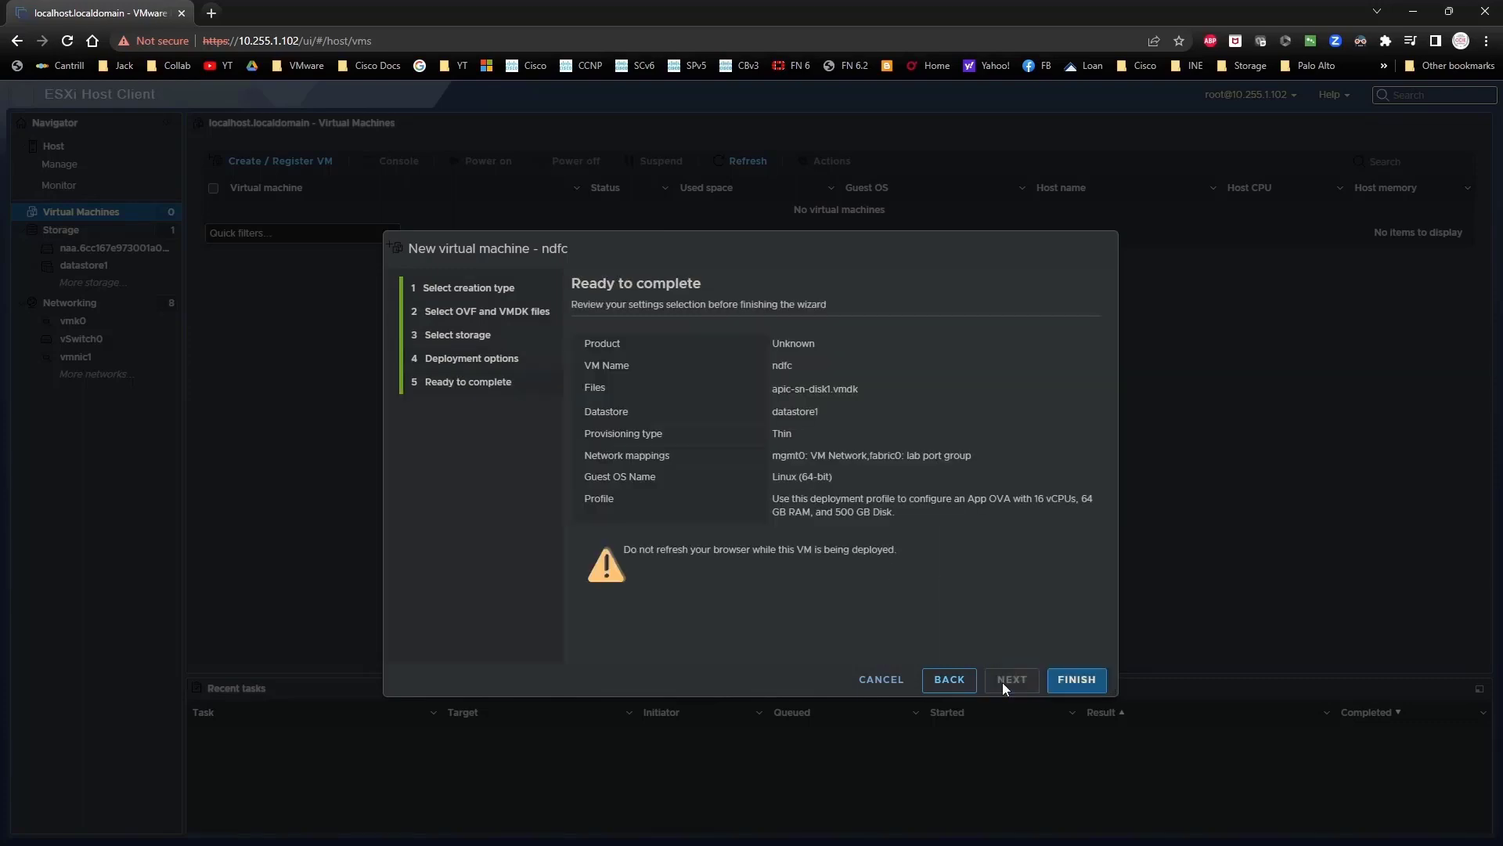
pyautogui.click(1075, 686)
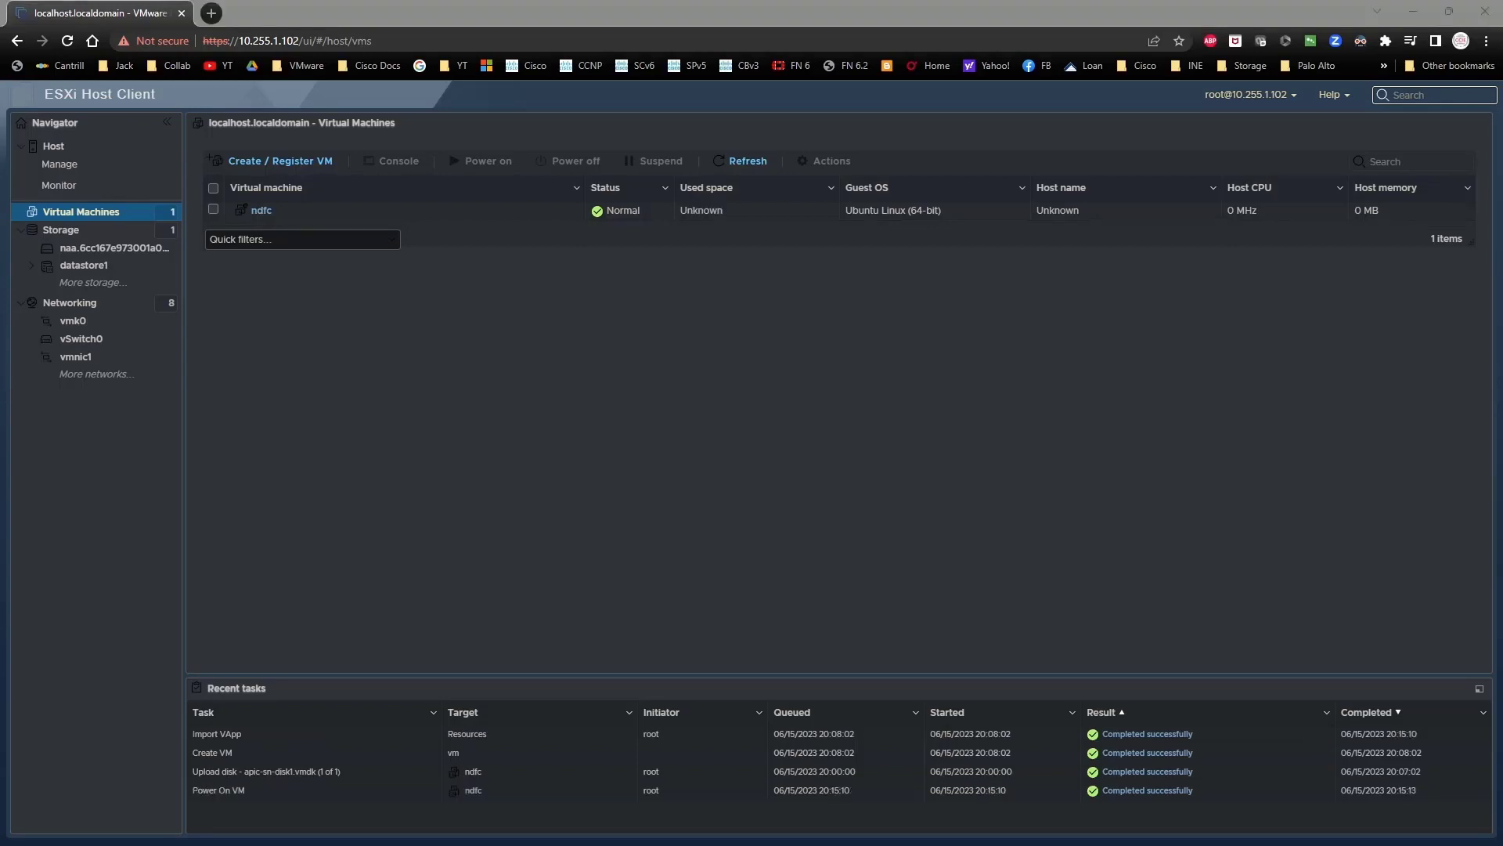
# Step: Refresh the virtual machines list and open the ndfc VM's summary
pyautogui.click(744, 161)
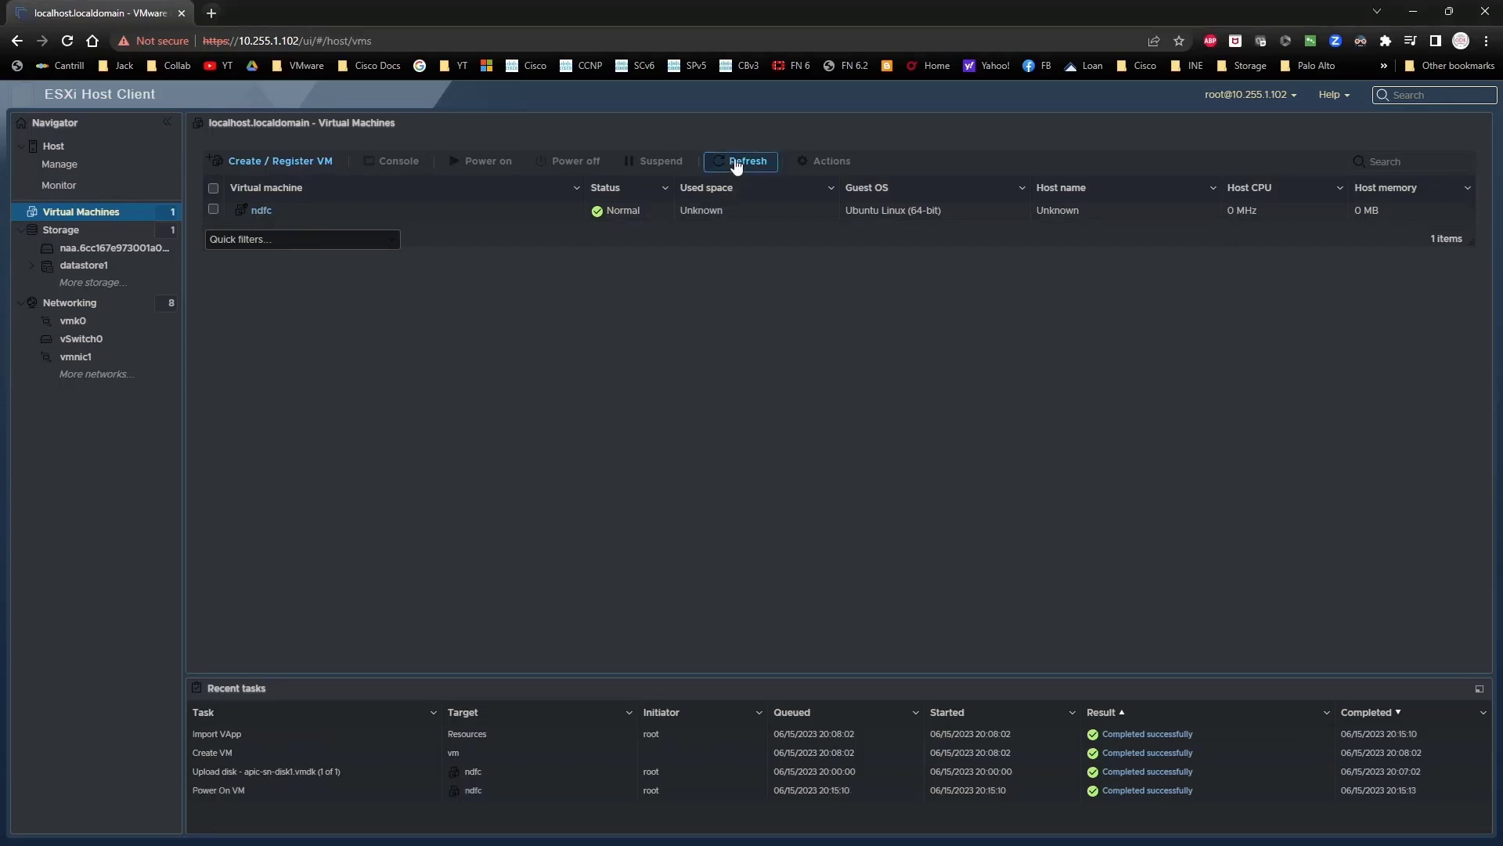
pyautogui.click(261, 211)
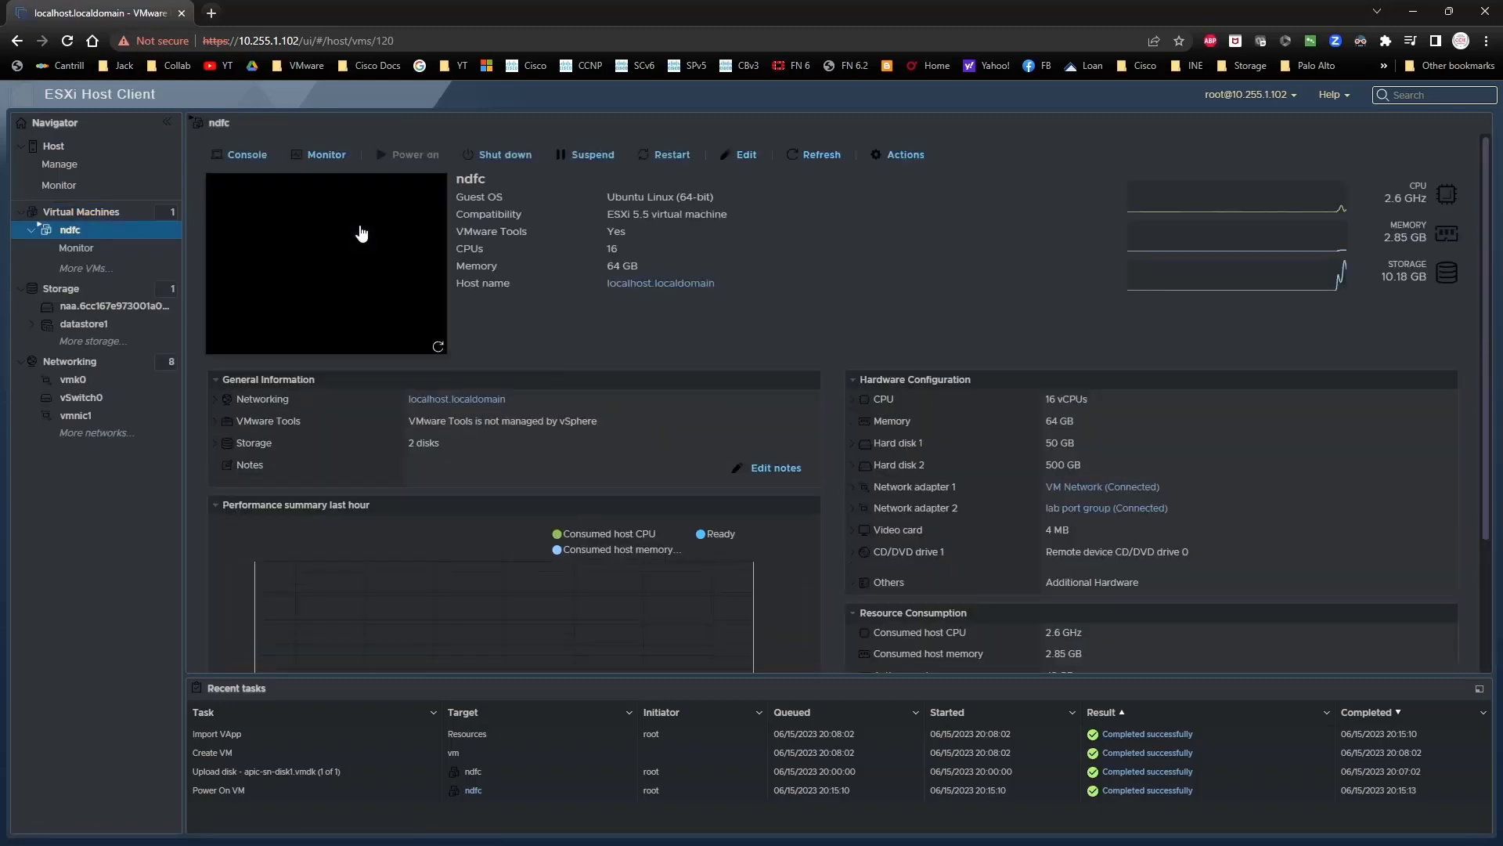
# Step: Open the ndfc console and set the admin password at first boot
pyautogui.click(359, 228)
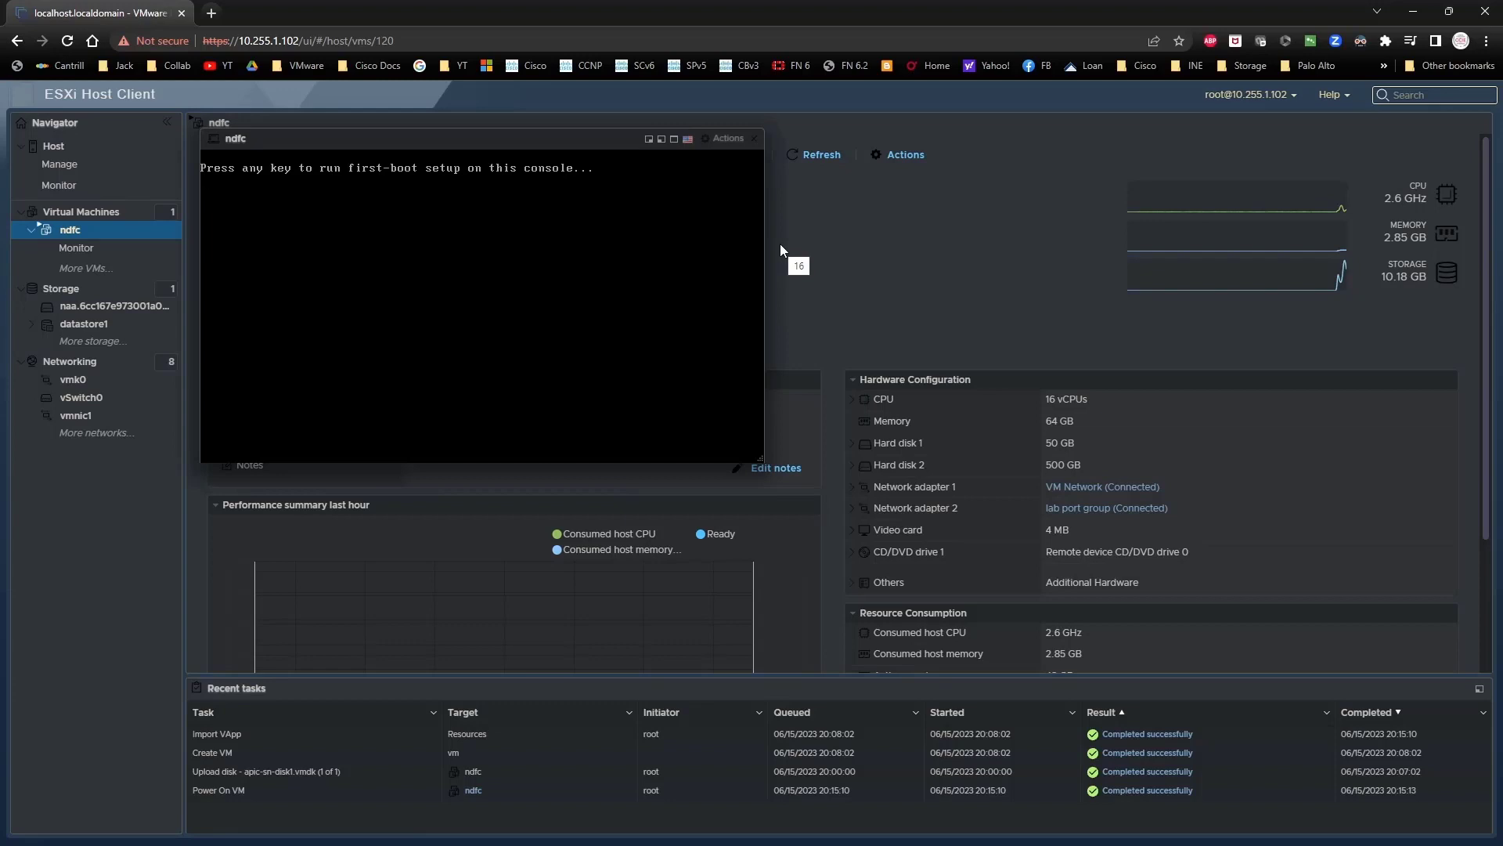
pyautogui.click(666, 255)
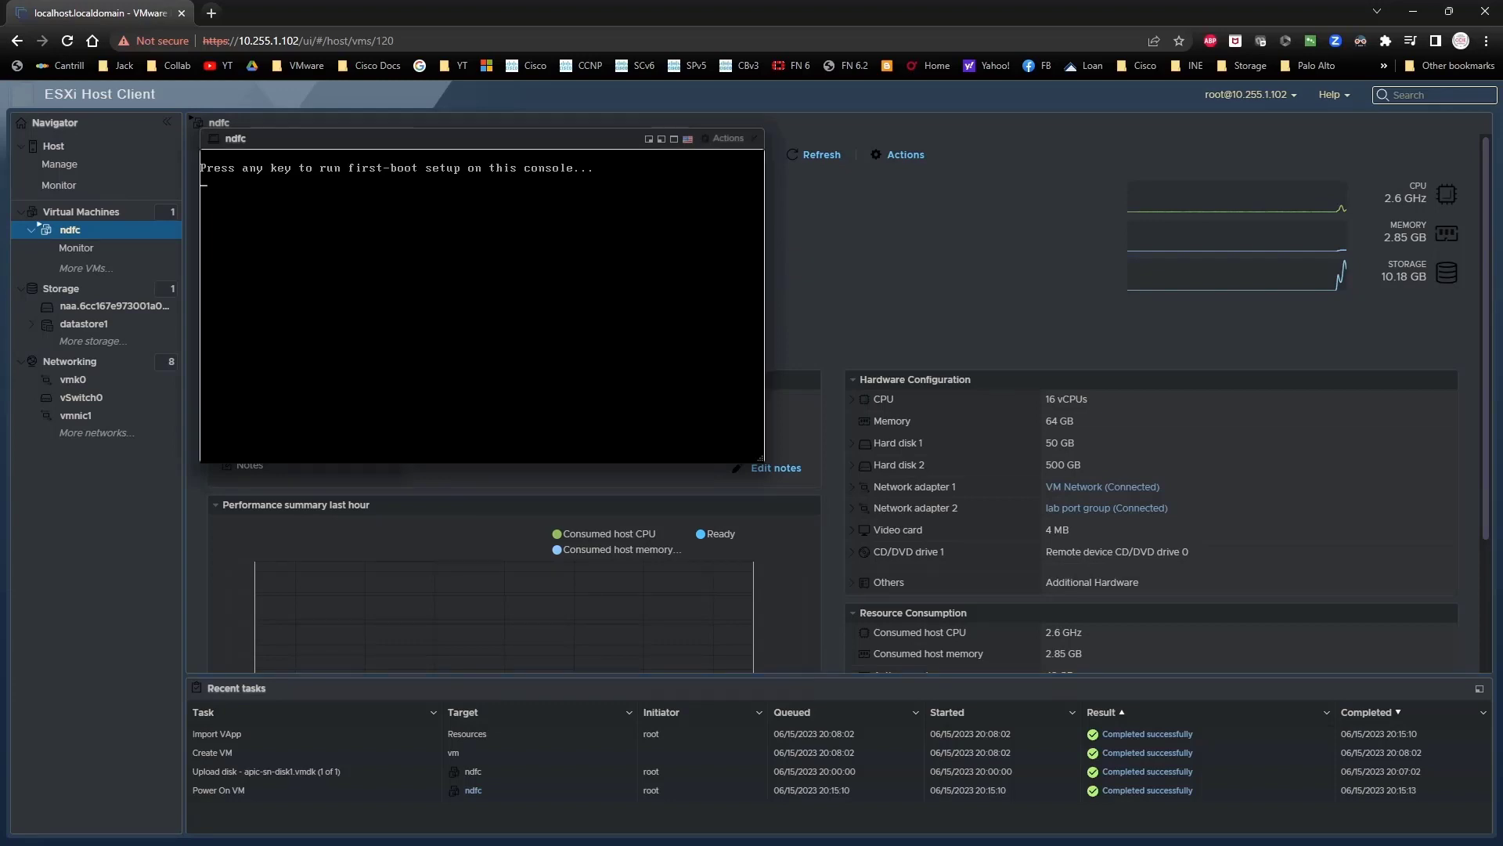
pyautogui.press('Return')
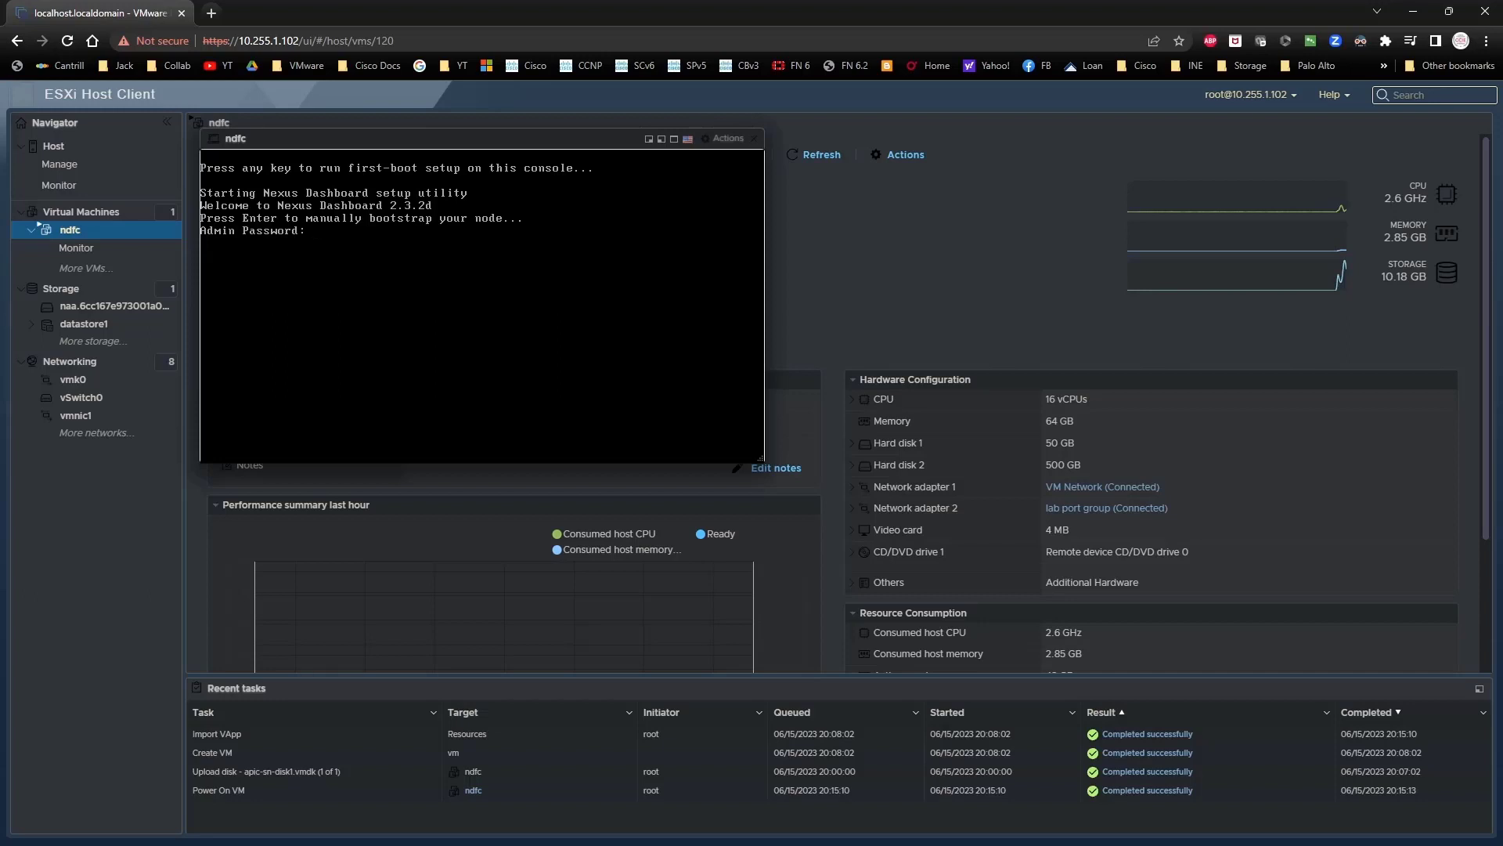
pyautogui.press('Return')
pyautogui.press('Return')
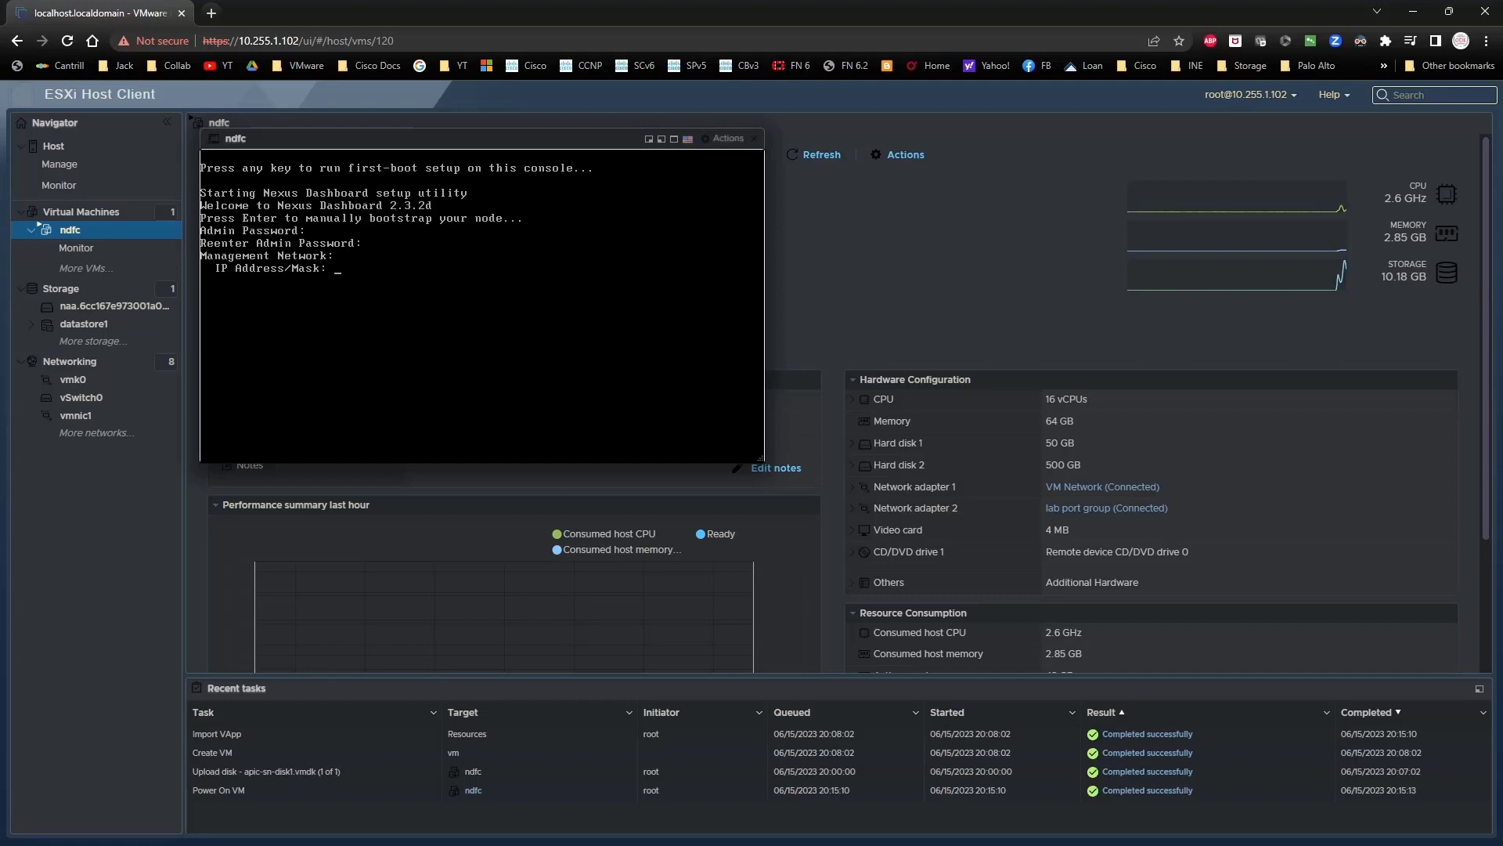
# Step: Enter address 10.255.1.11/24, gateway 10.255.1.1, cluster leader y, and keep the config
pyautogui.write('10.255.1.11/24')
pyautogui.press('Return')
pyautogui.write('10.255')
pyautogui.press('Return')
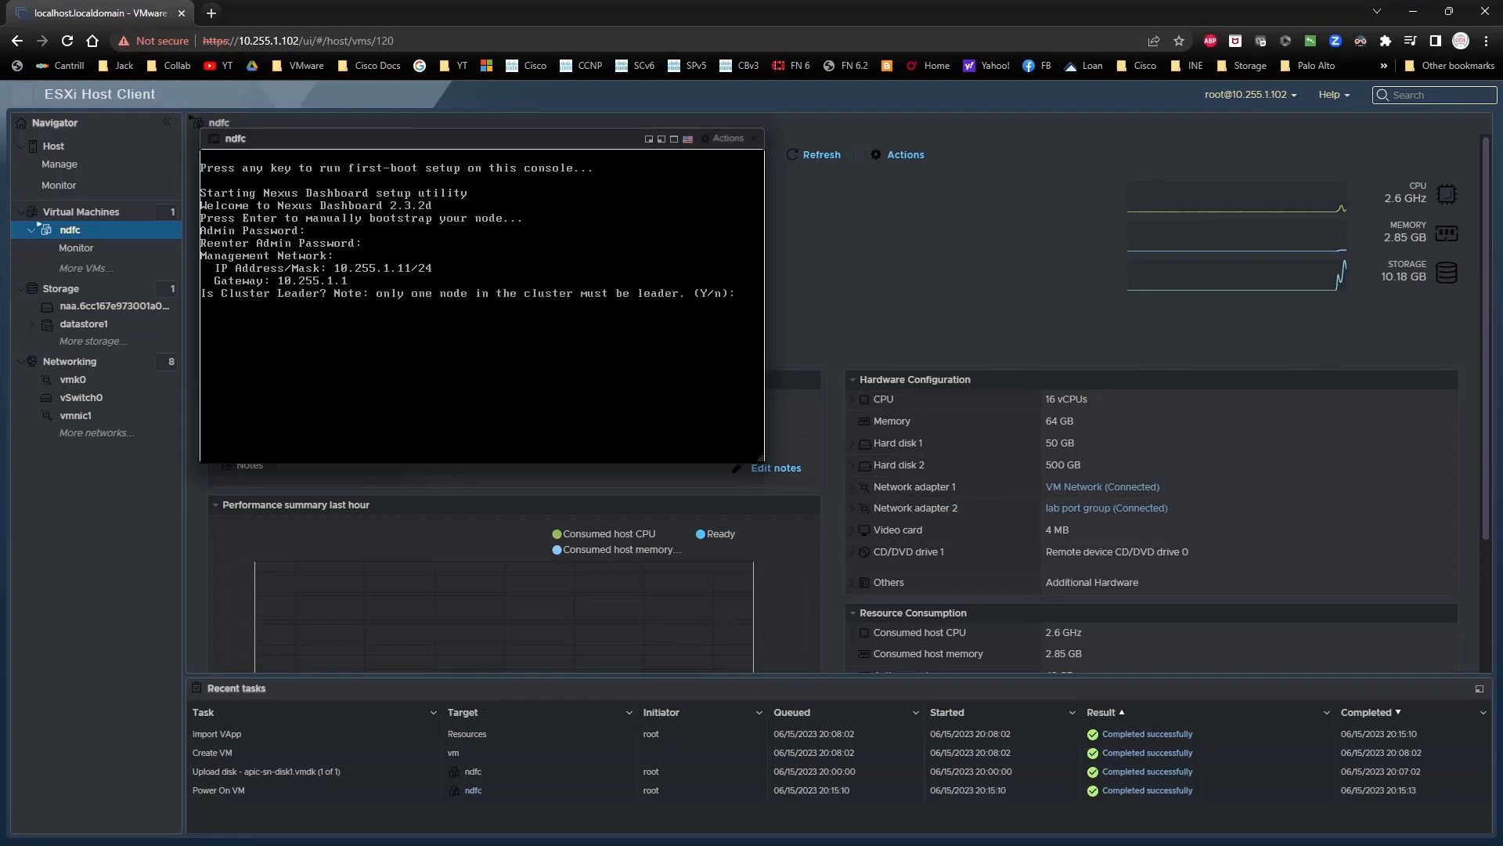
pyautogui.write('y')
pyautogui.press('Return')
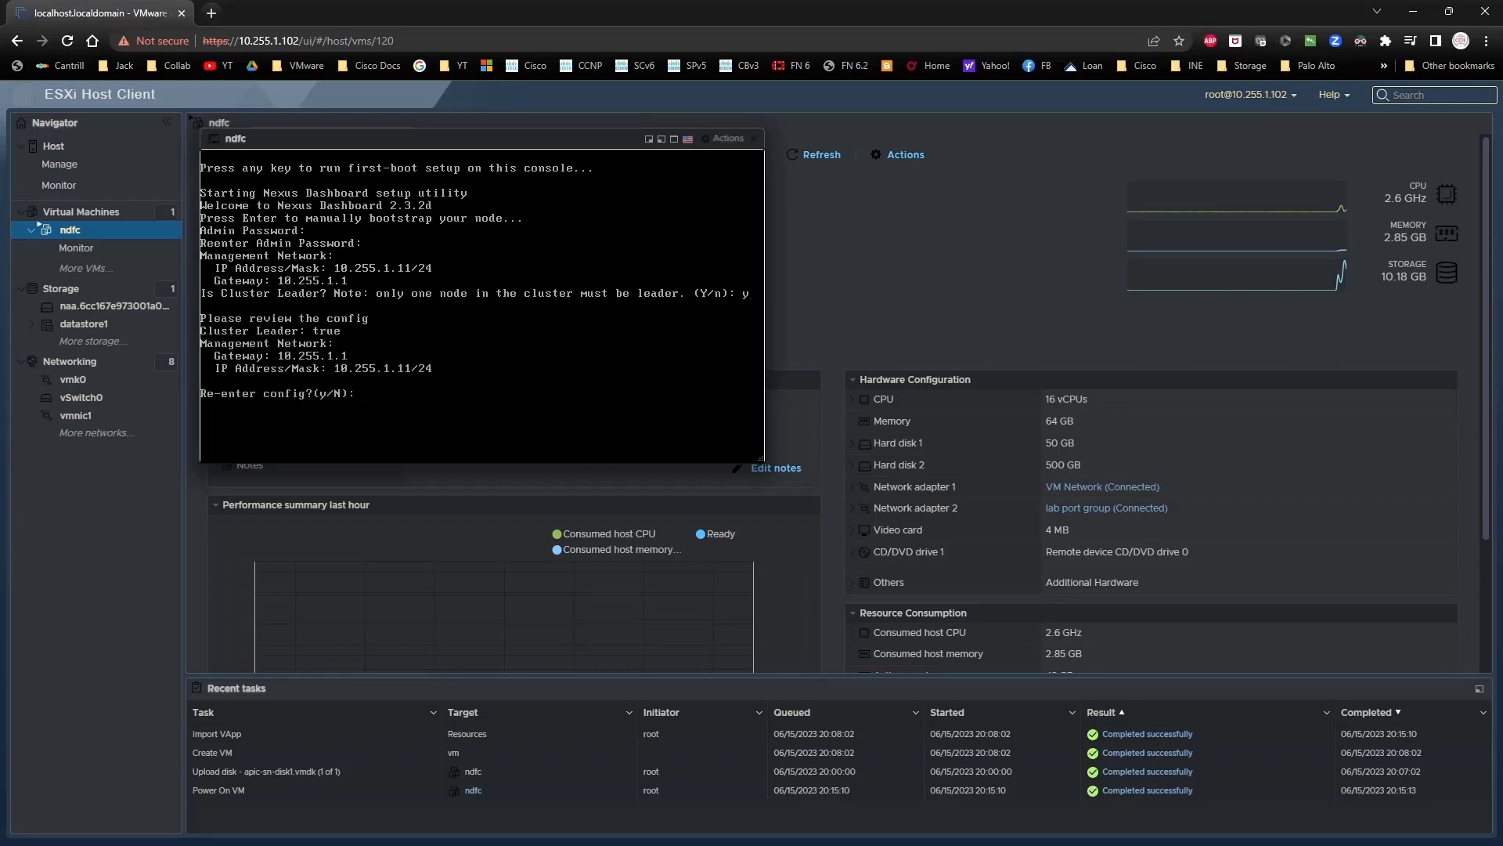
pyautogui.write('n')
pyautogui.press('Return')
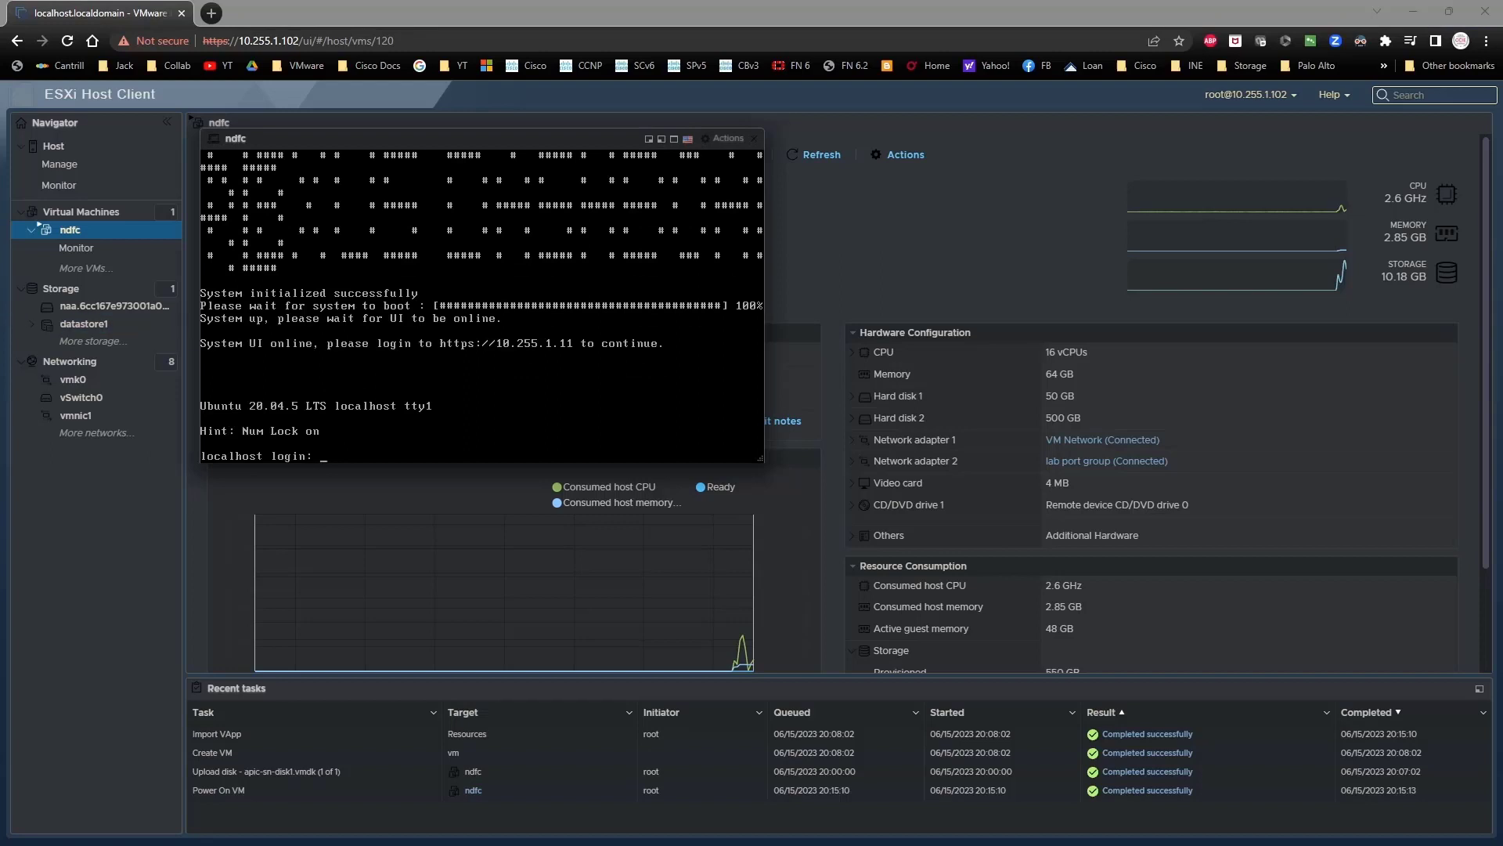
pyautogui.click(213, 15)
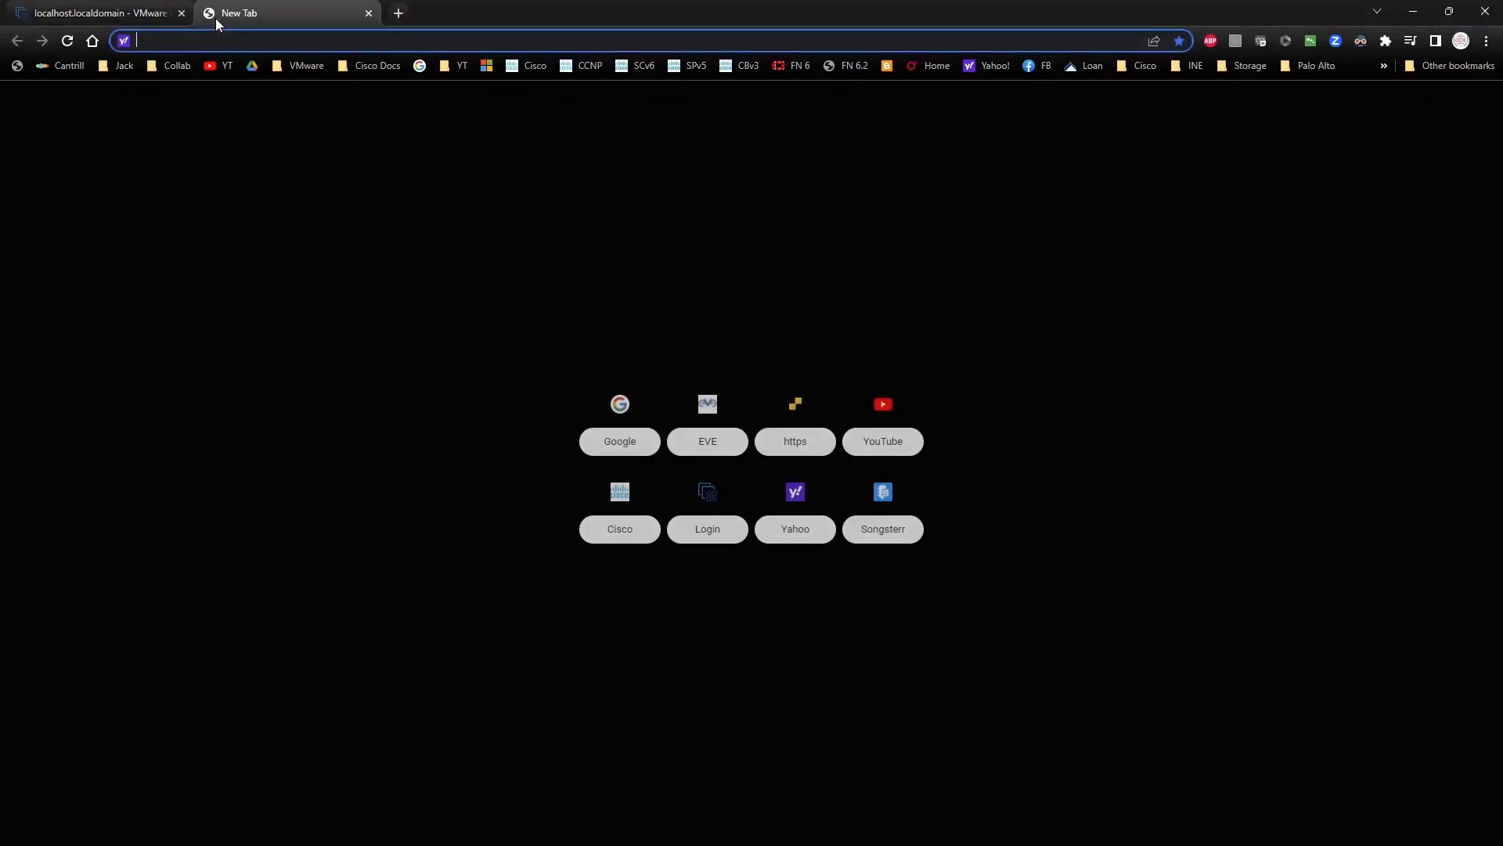
pyautogui.write('https')
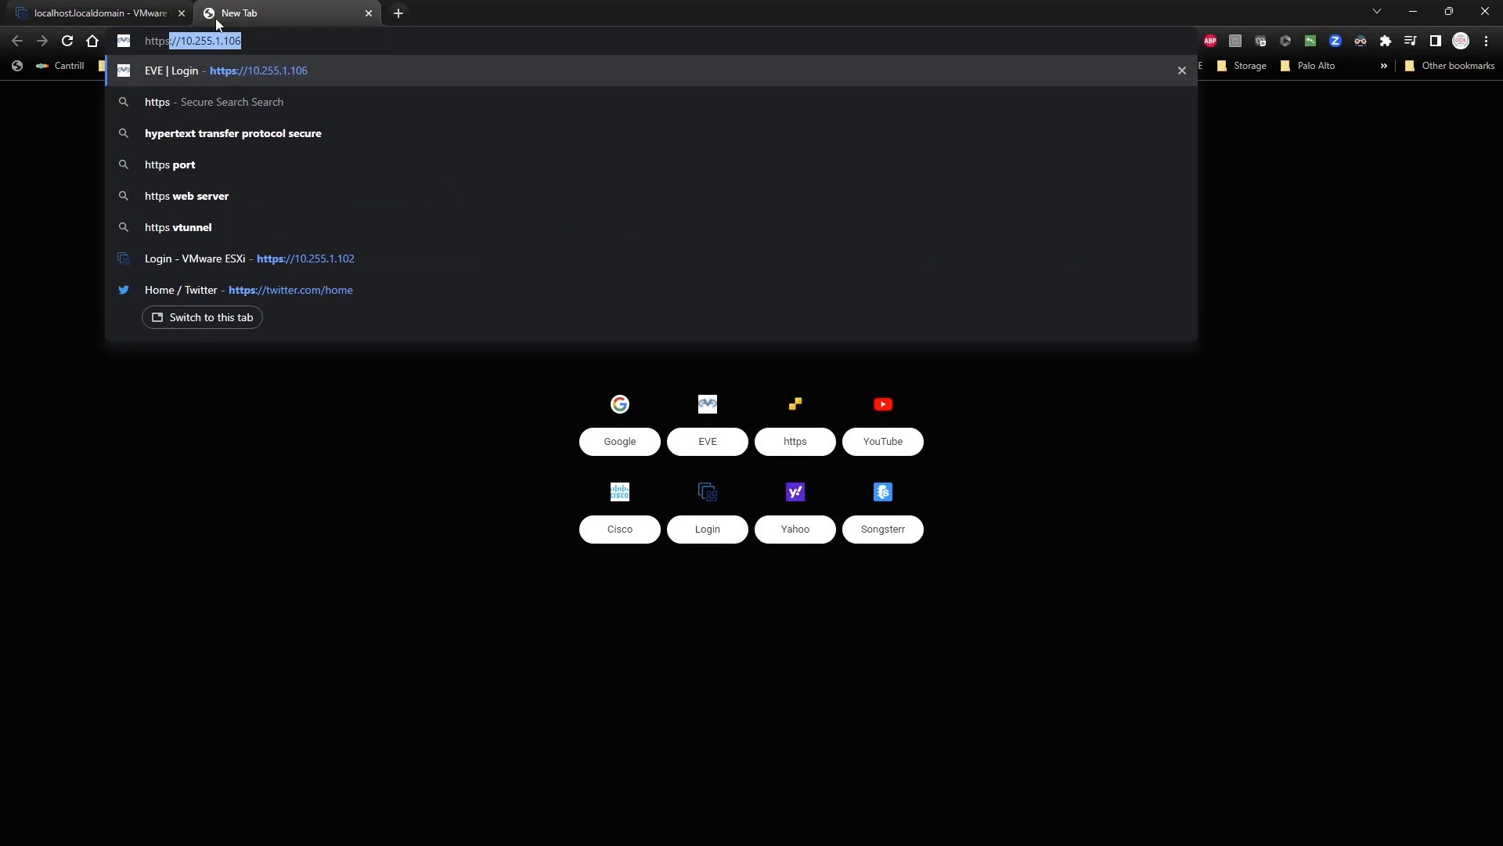
pyautogui.write('://10.255.1.11')
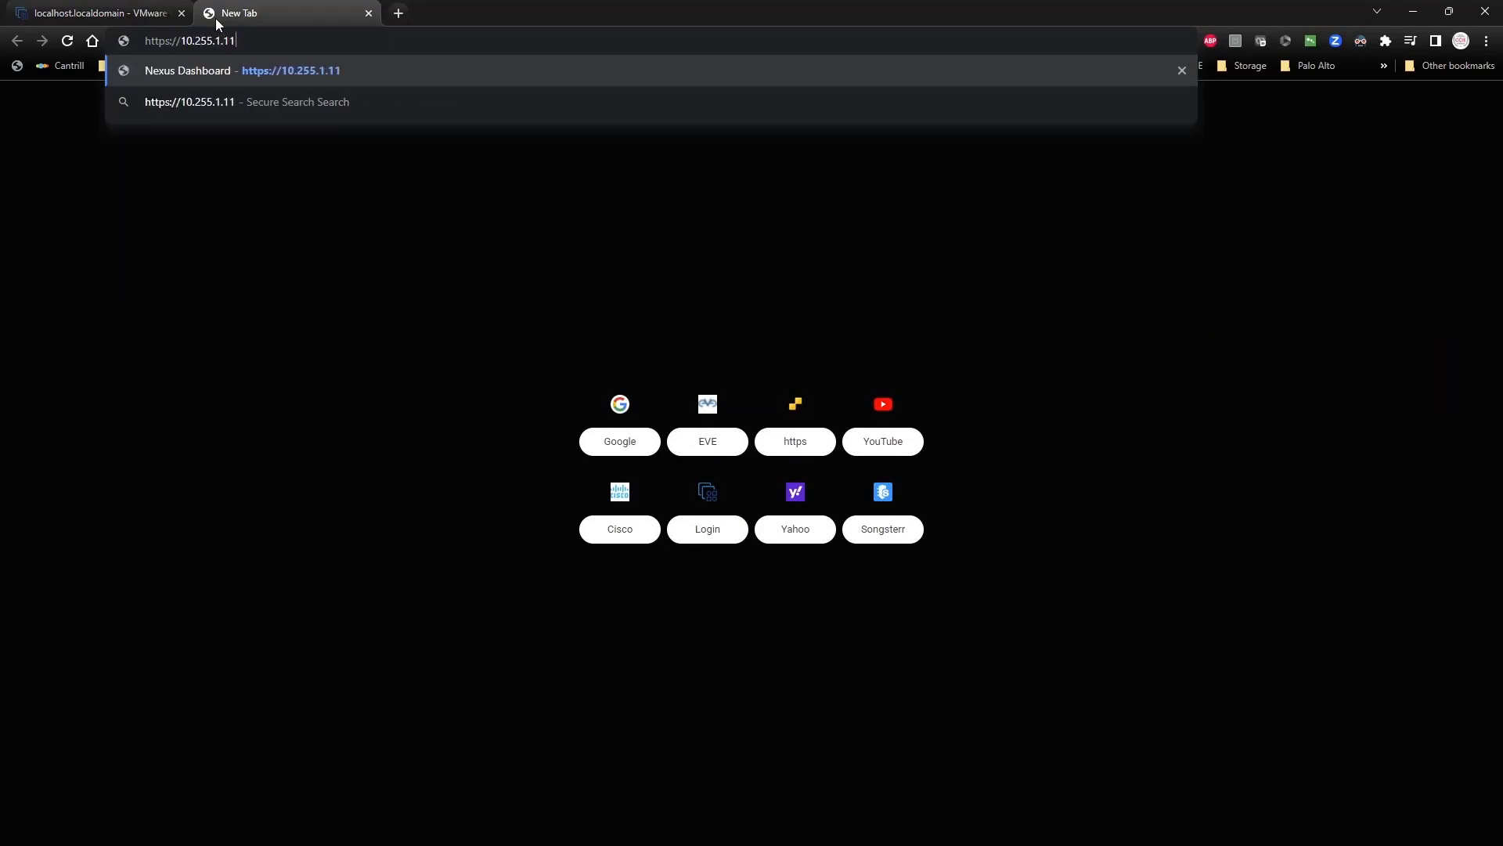
pyautogui.press('Return')
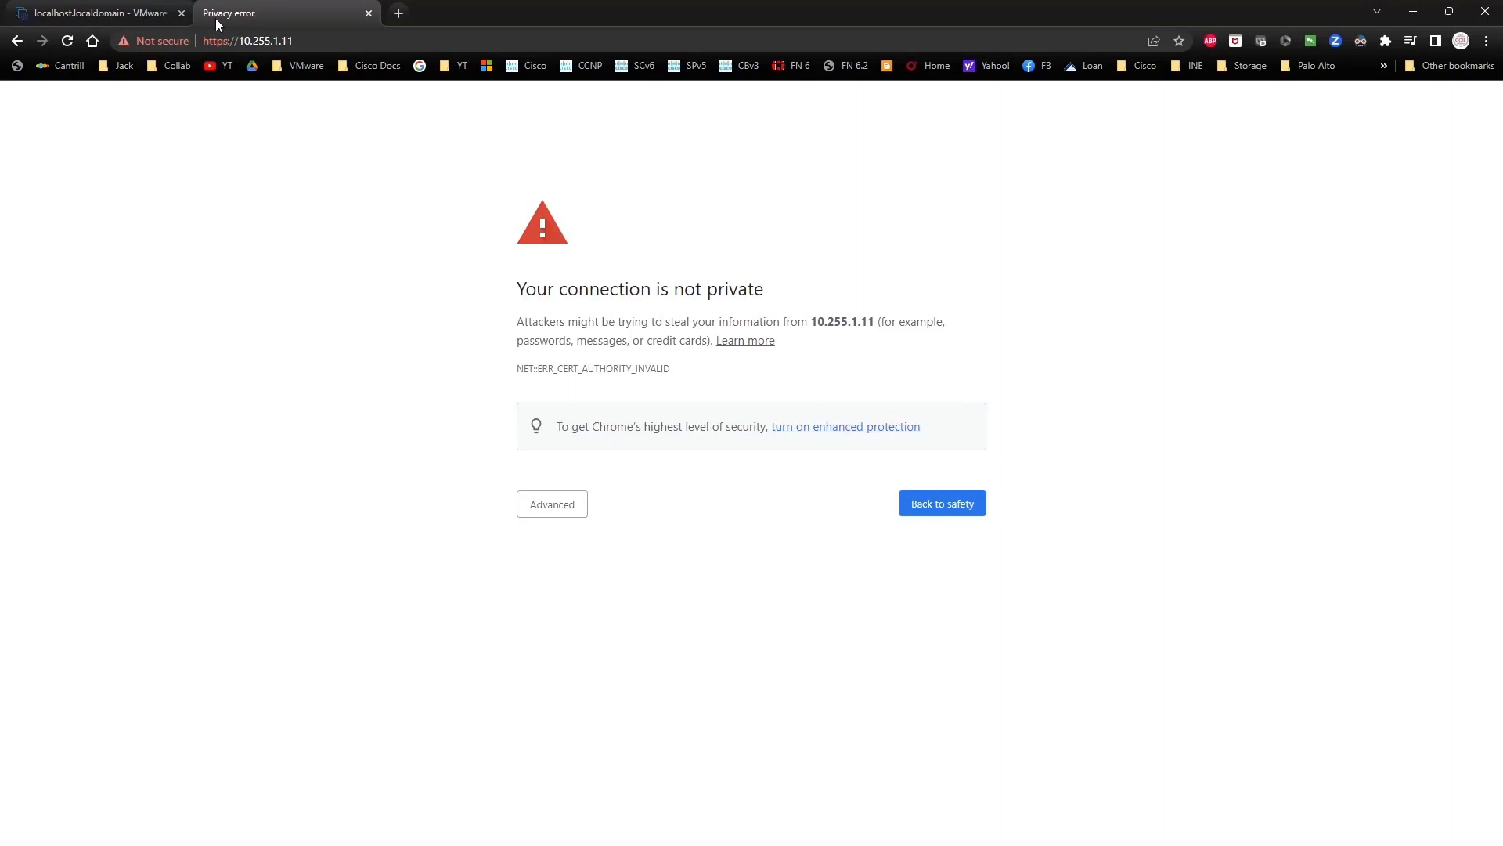
pyautogui.click(550, 505)
pyautogui.click(573, 624)
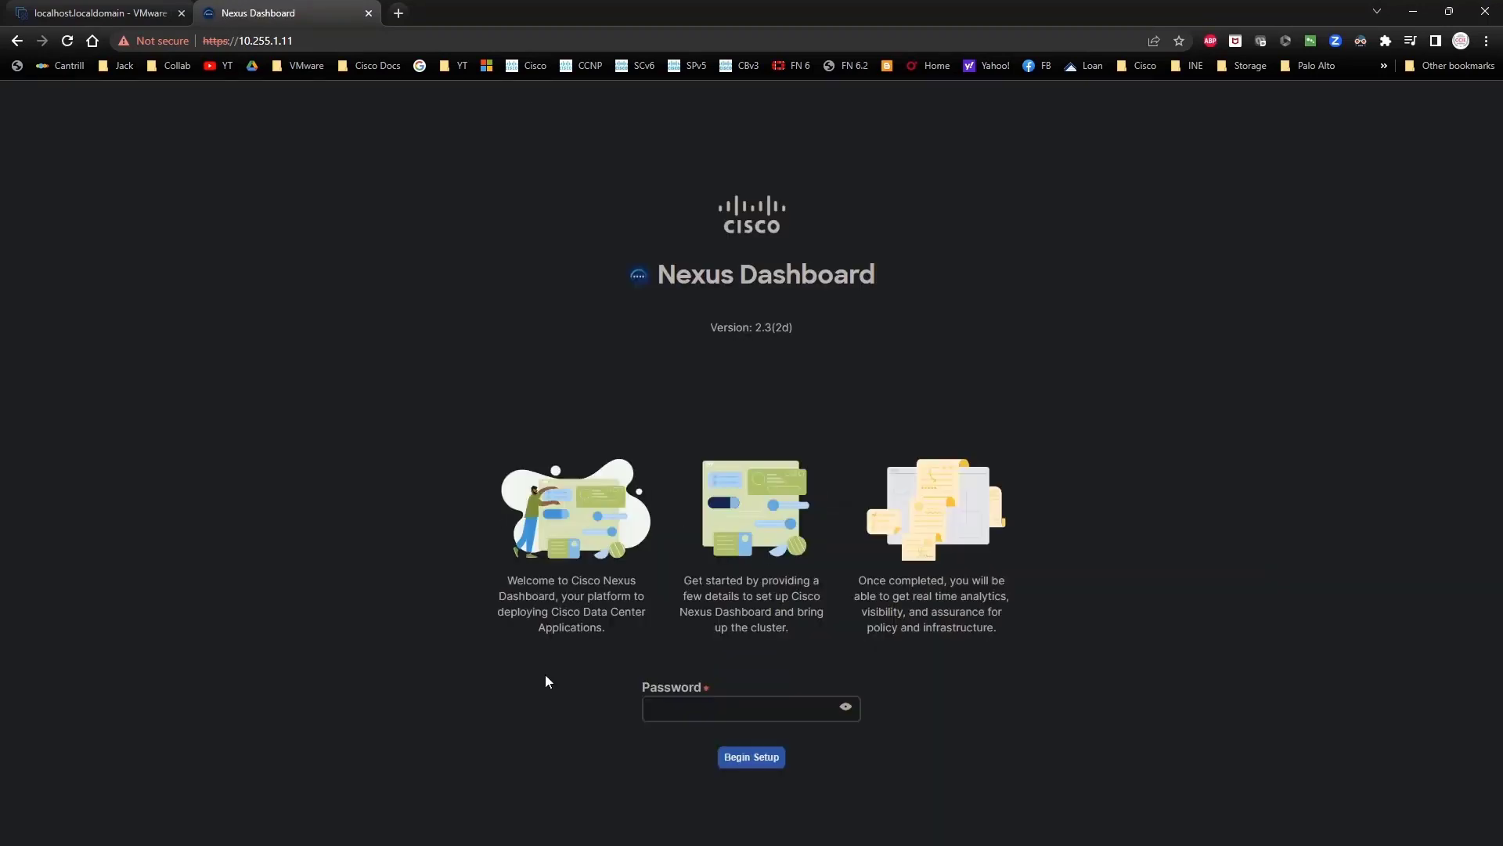
# Step: Enter the admin password and begin the cluster setup
pyautogui.click(698, 703)
pyautogui.write('•••••••••')
pyautogui.click(847, 710)
pyautogui.click(763, 757)
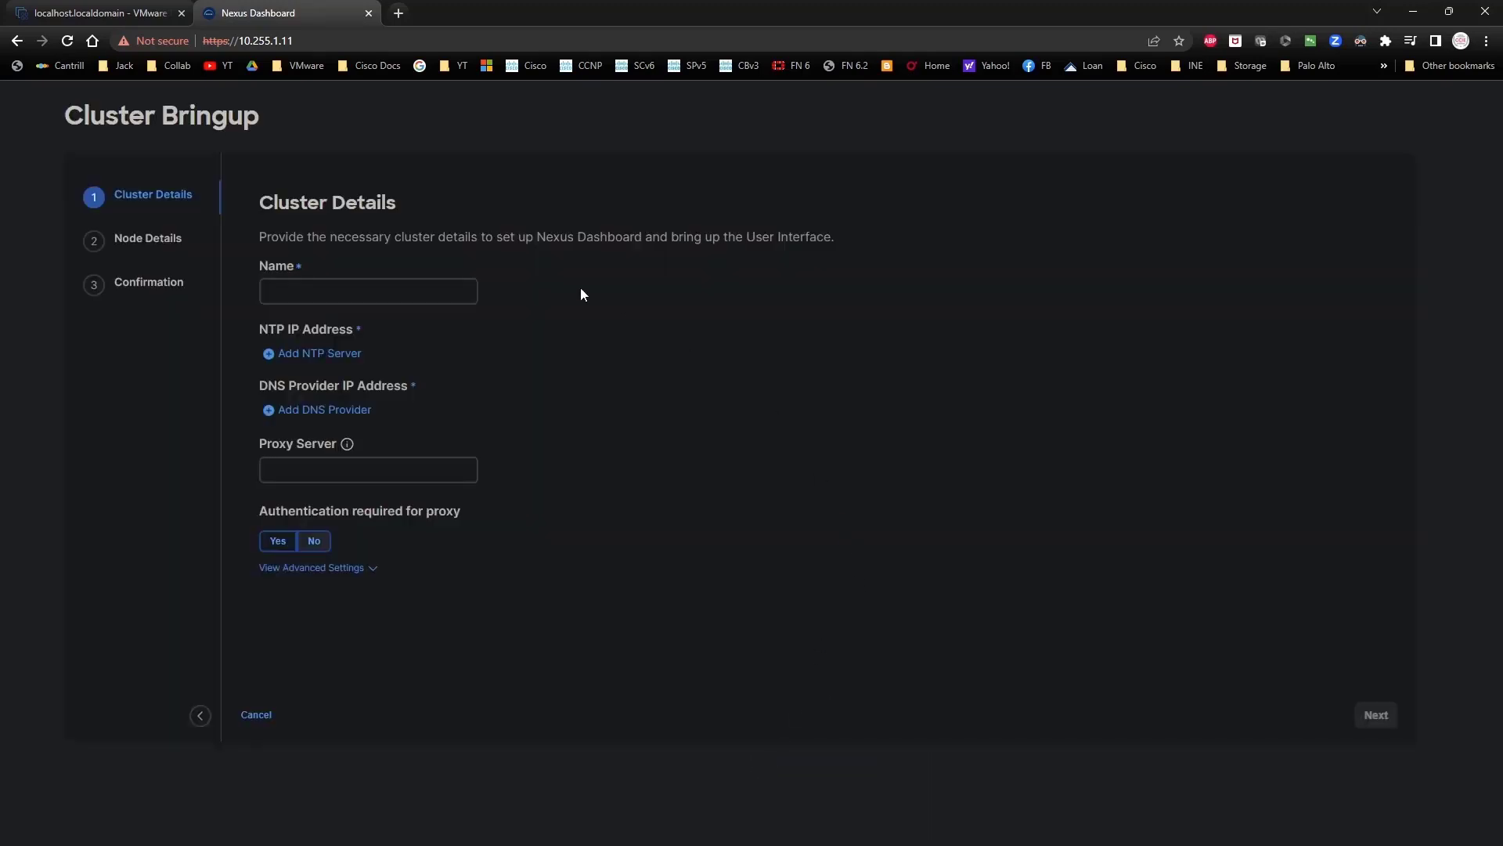
# Step: Name the cluster cluster1 and add NTP server 10.255.1.1 and DNS provider 8.8.8.8
pyautogui.write('cluster1')
pyautogui.click(313, 356)
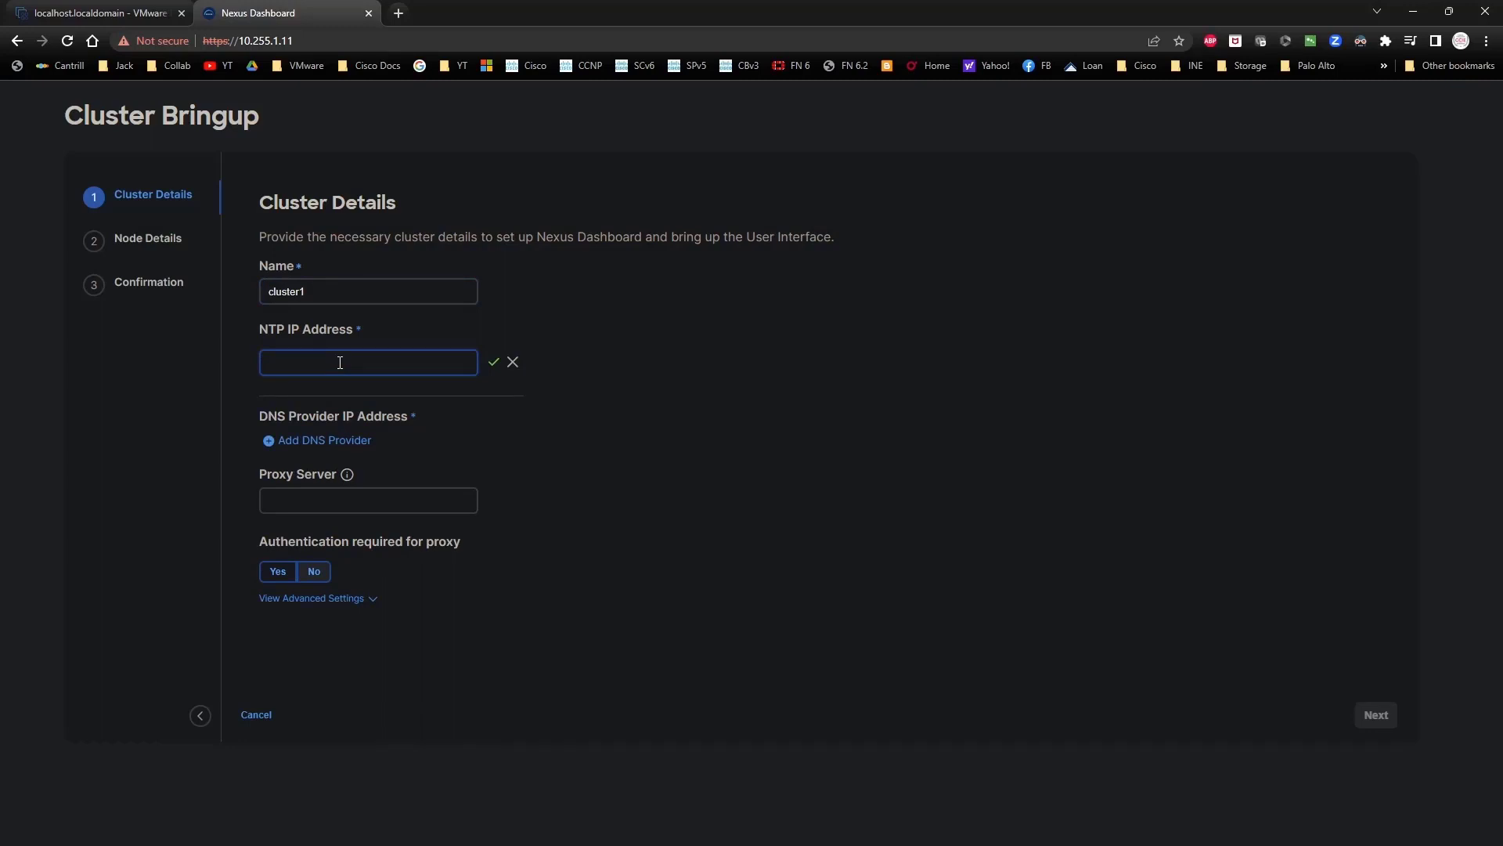
pyautogui.write('10.255.1.1')
pyautogui.click(493, 364)
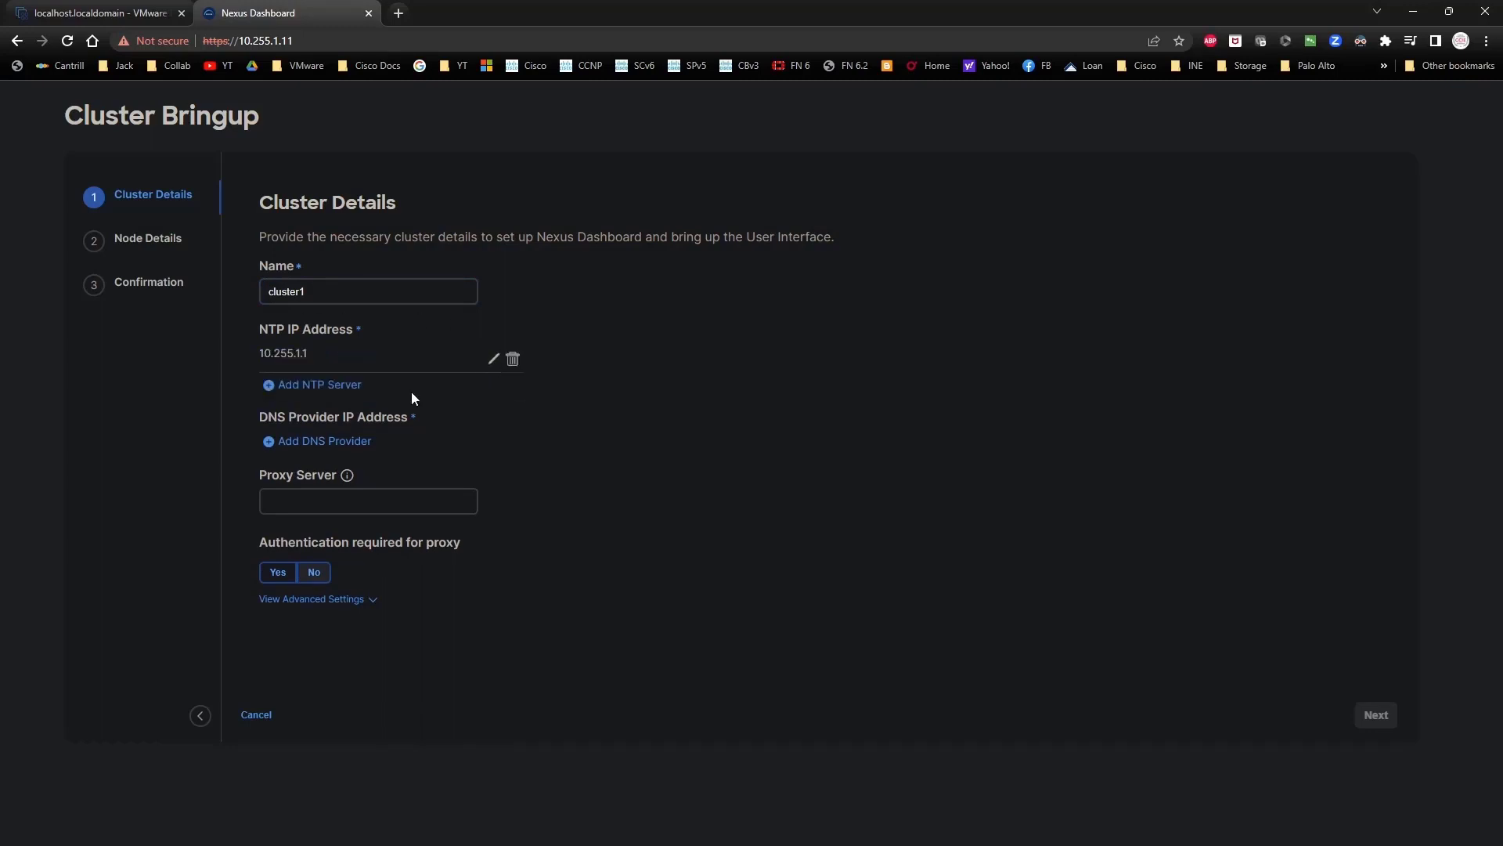
pyautogui.click(328, 441)
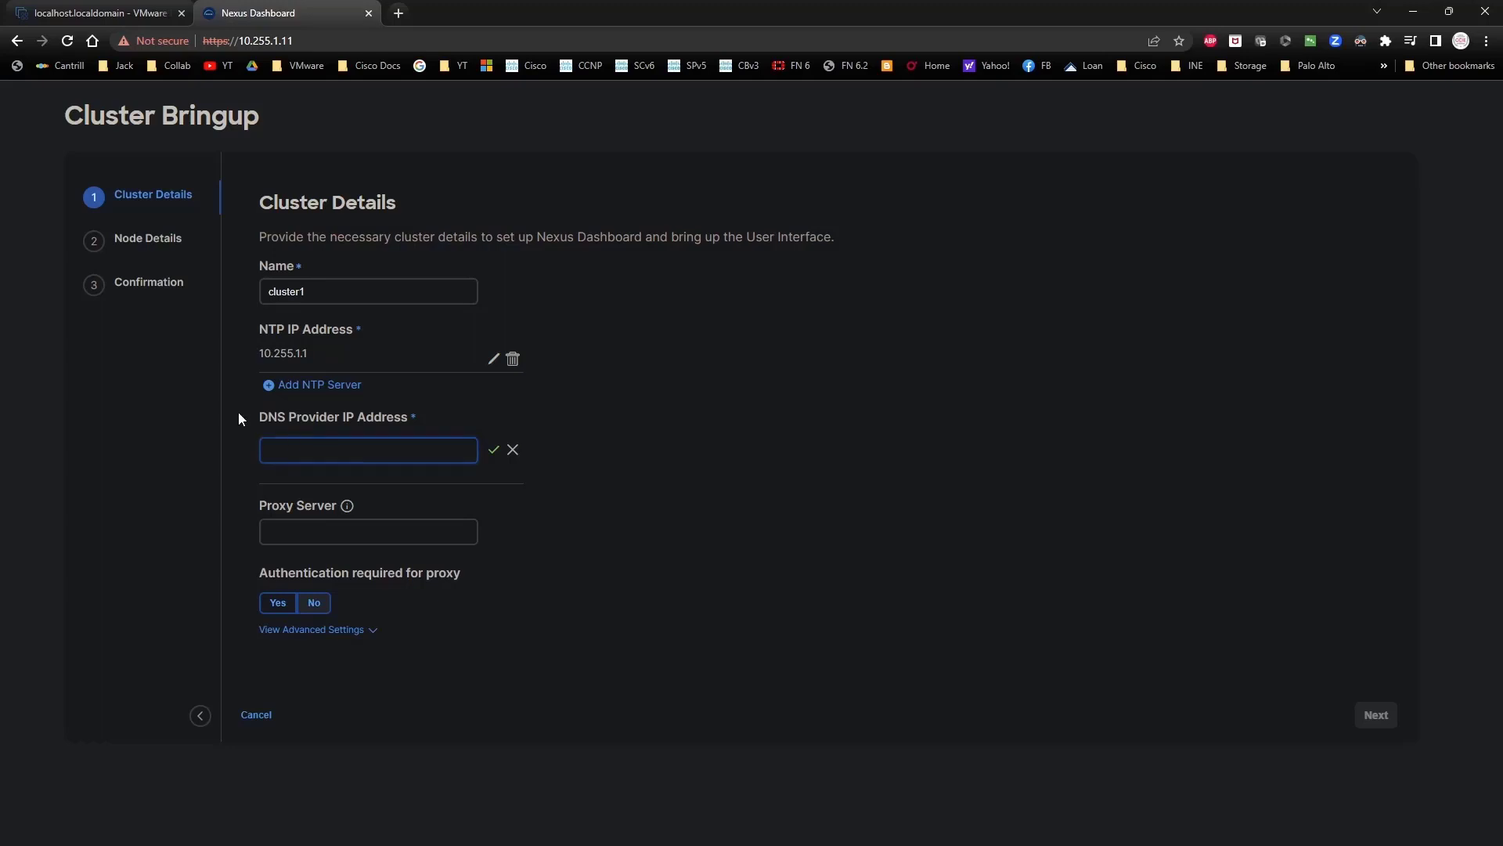
pyautogui.write('google.com')
pyautogui.press('BackSpace')
pyautogui.press('BackSpace')
pyautogui.press('BackSpace')
pyautogui.press('BackSpace')
pyautogui.press('BackSpace')
pyautogui.press('BackSpace')
pyautogui.press('BackSpace')
pyautogui.press('BackSpace')
pyautogui.press('BackSpace')
pyautogui.press('BackSpace')
pyautogui.write('8.8.8.8')
pyautogui.click(493, 450)
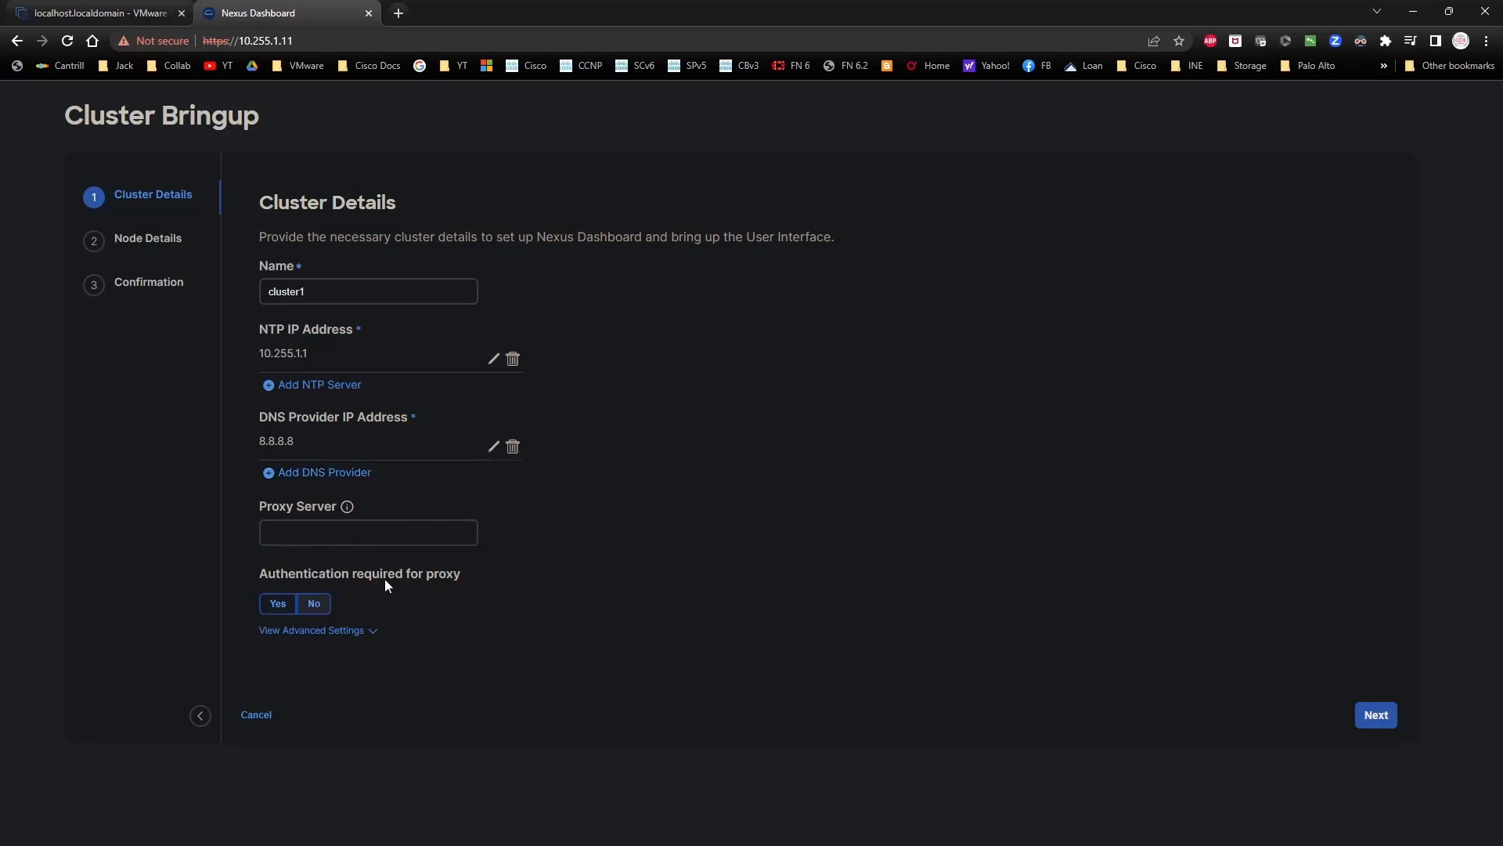
# Step: Skip the proxy server in the advanced settings and confirm continuing without it
pyautogui.click(357, 632)
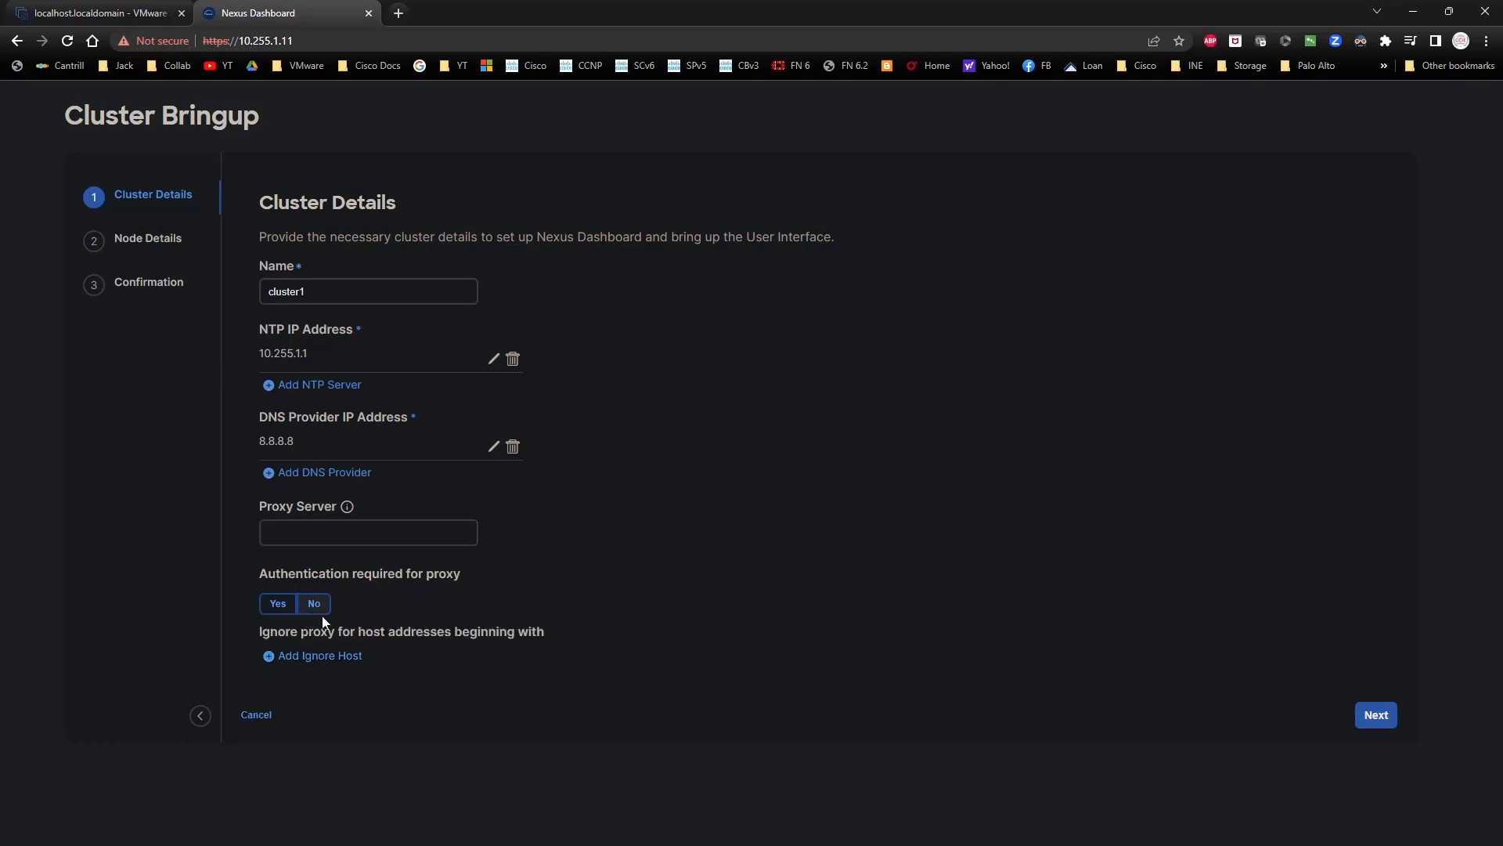
pyautogui.moveTo(349, 507)
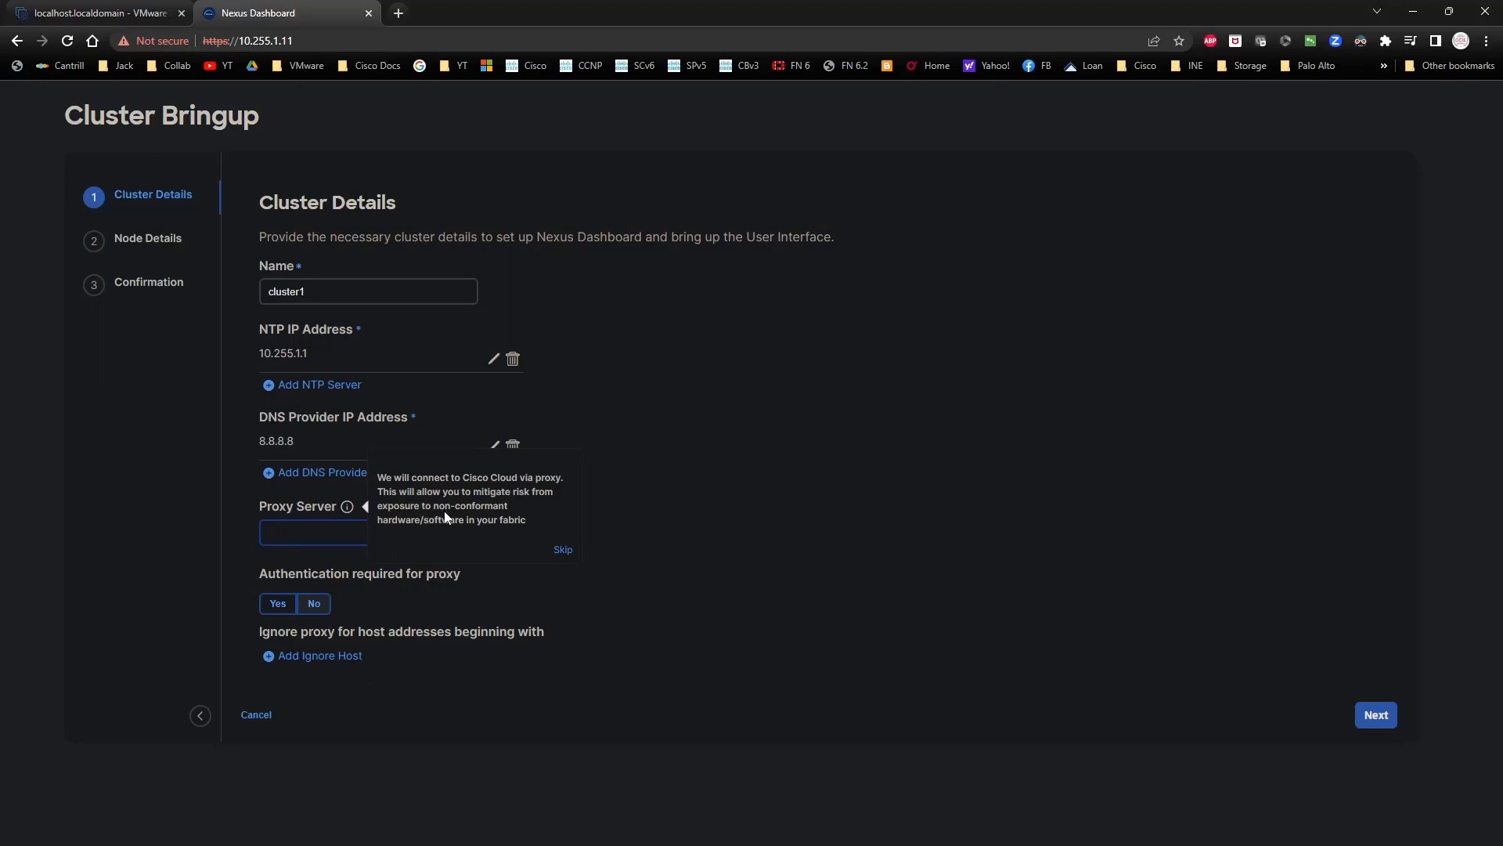
pyautogui.click(563, 550)
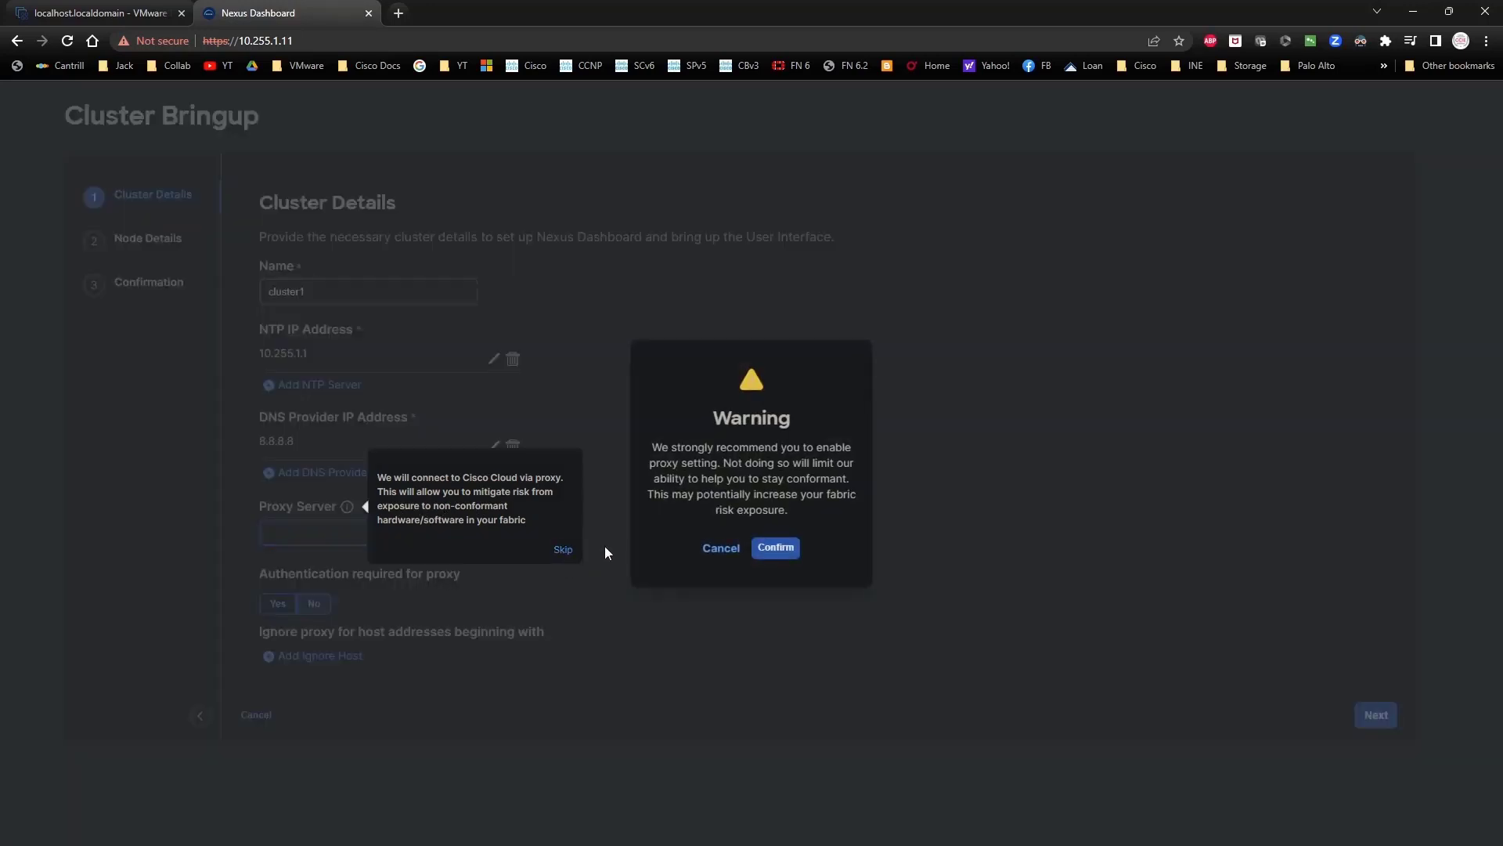
pyautogui.click(772, 548)
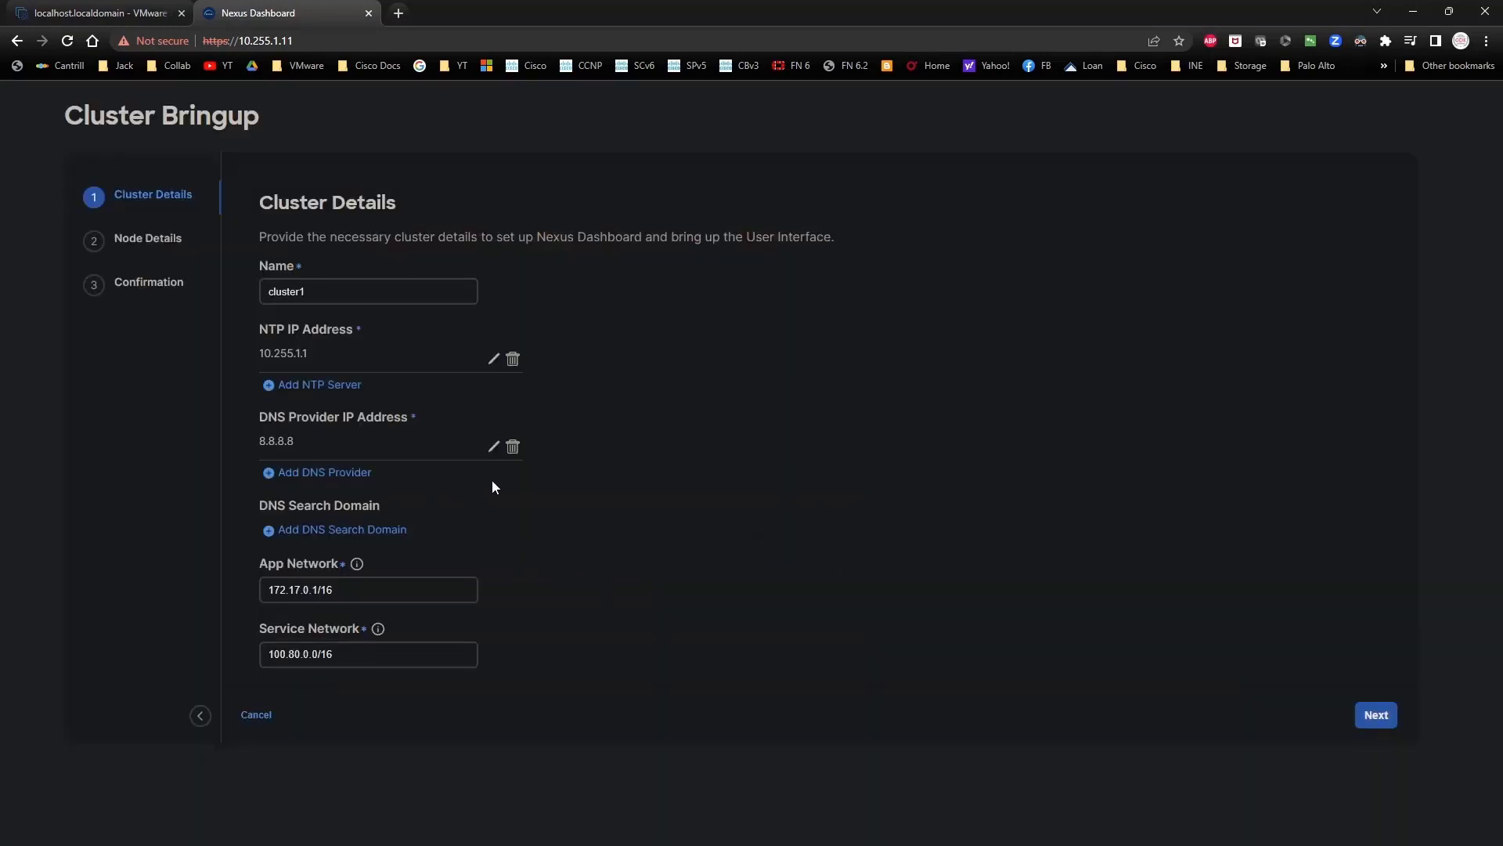
# Step: Keep the default app and service networks, advance to Node Details, and return to ESXi
pyautogui.scroll(-1, 492, 479)
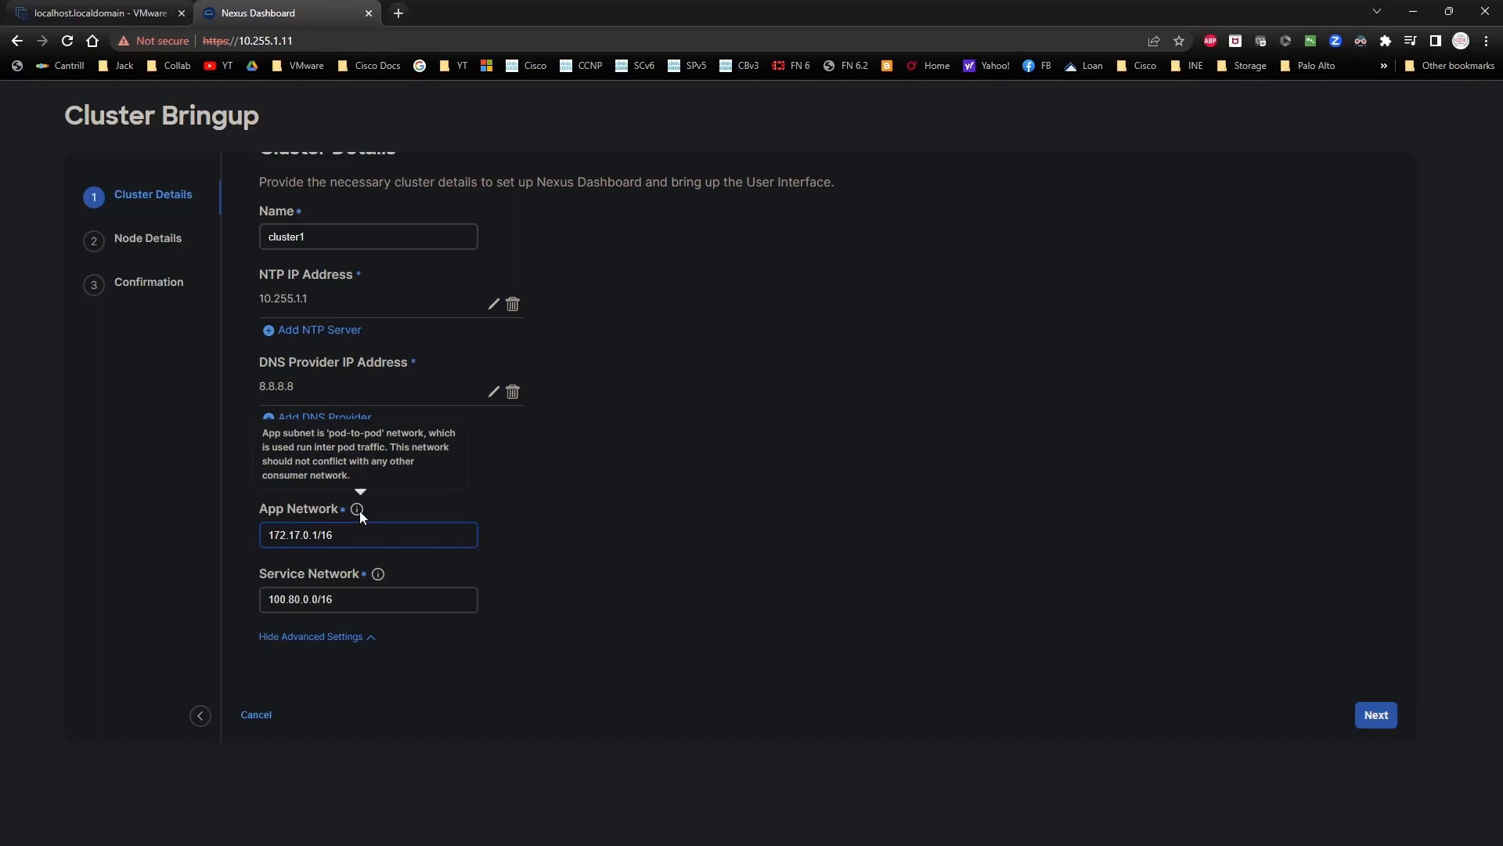
pyautogui.moveTo(376, 577)
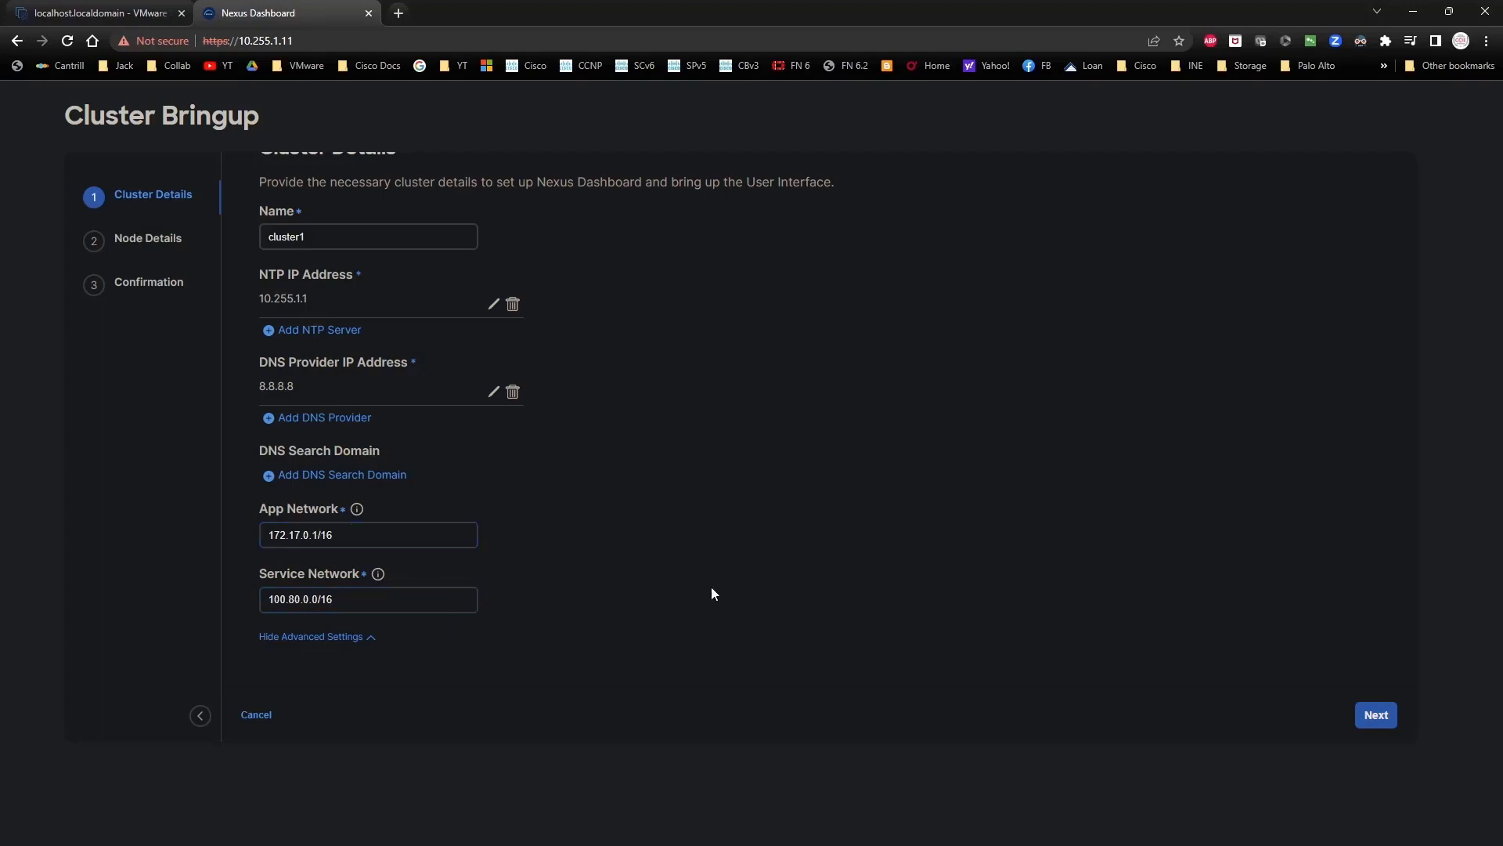
pyautogui.click(1376, 715)
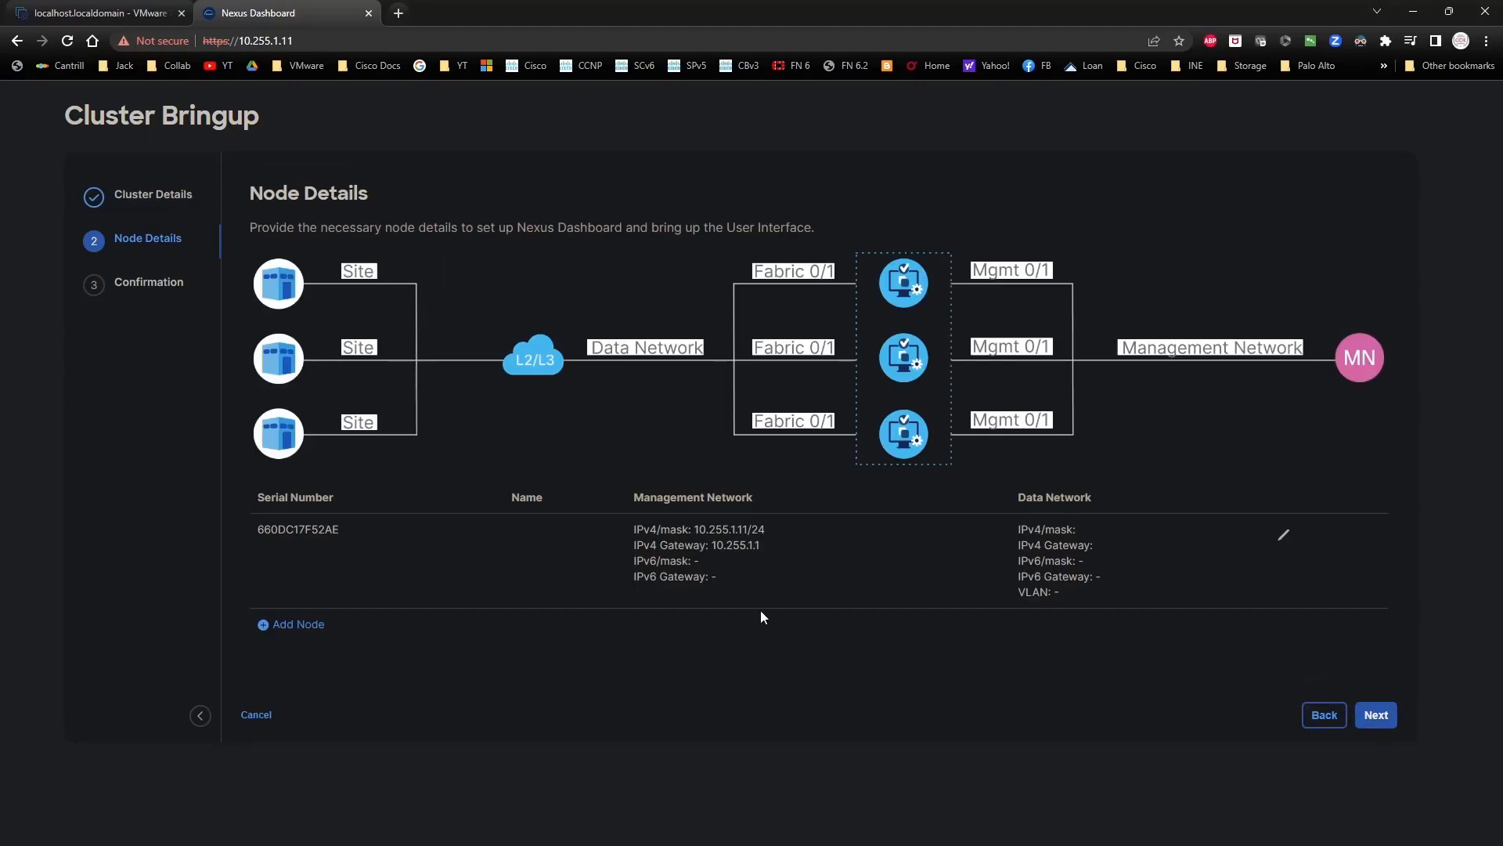
pyautogui.click(102, 12)
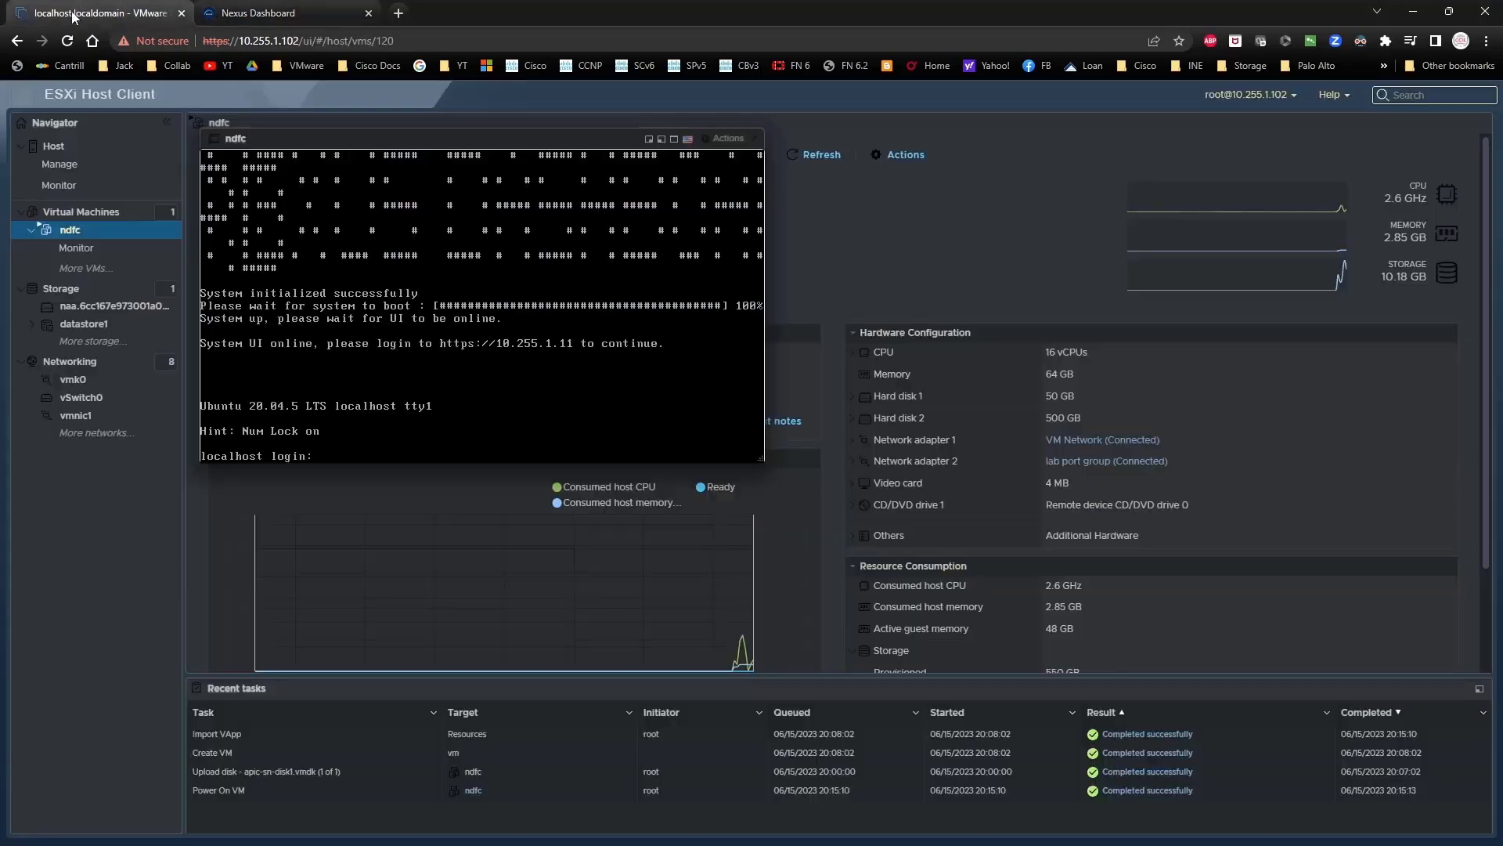
# Step: Close the ndfc console, check the host's port groups, and reopen the ndfc summary
pyautogui.click(756, 138)
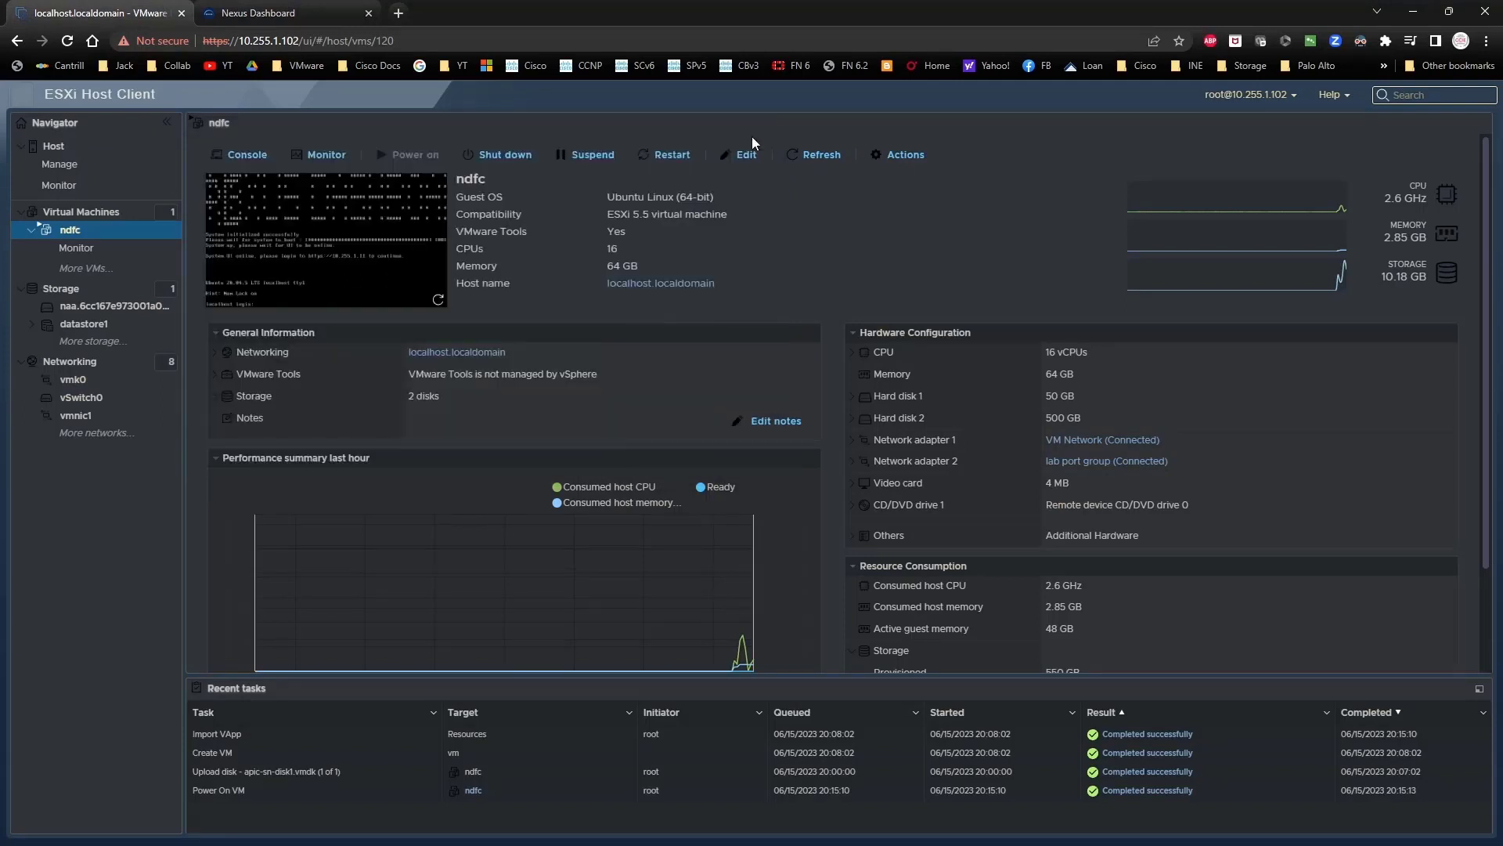
pyautogui.click(78, 361)
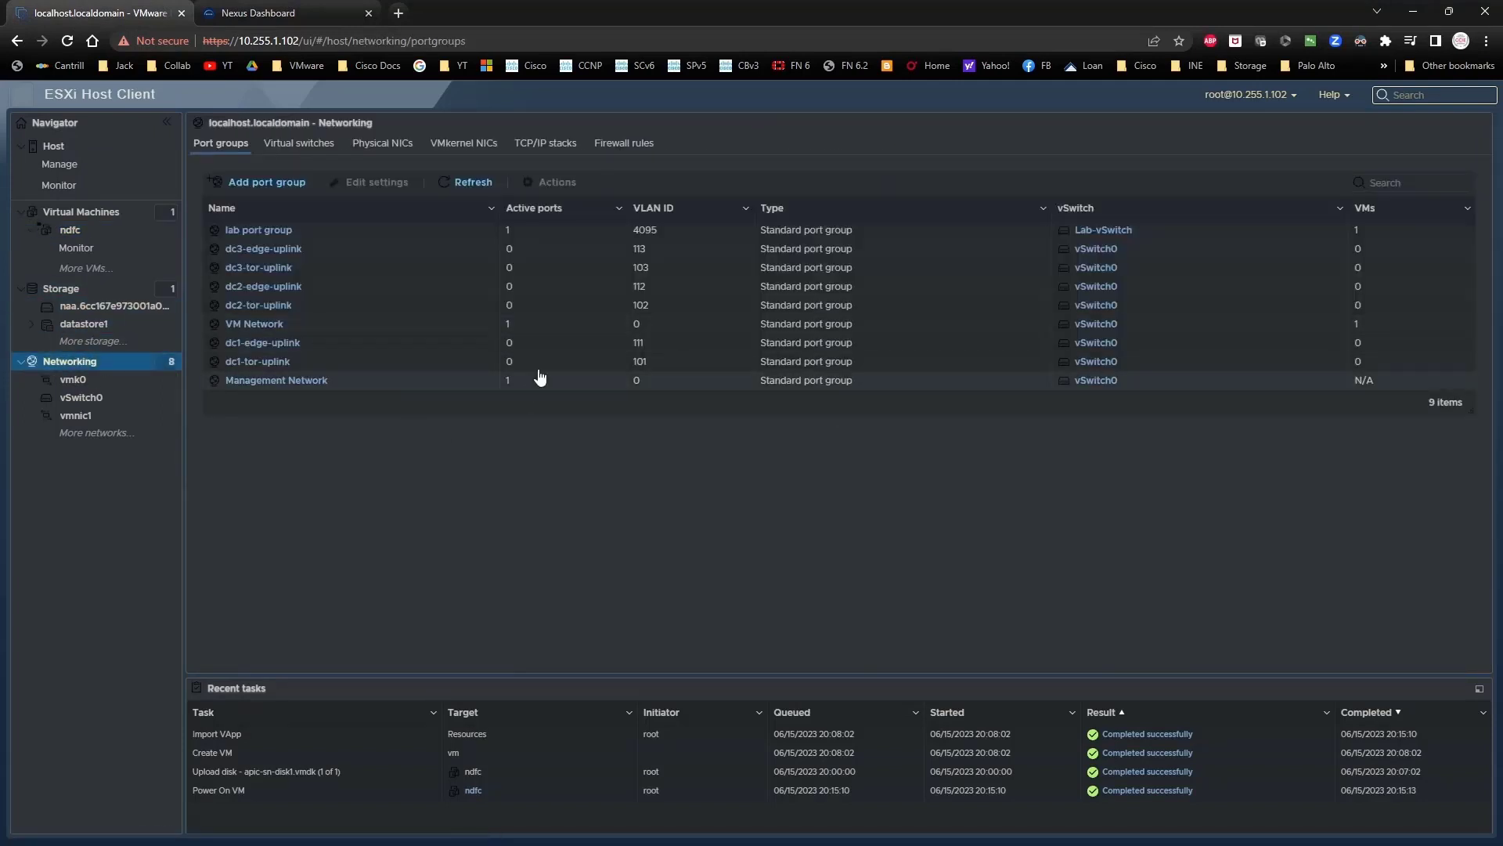
pyautogui.click(72, 231)
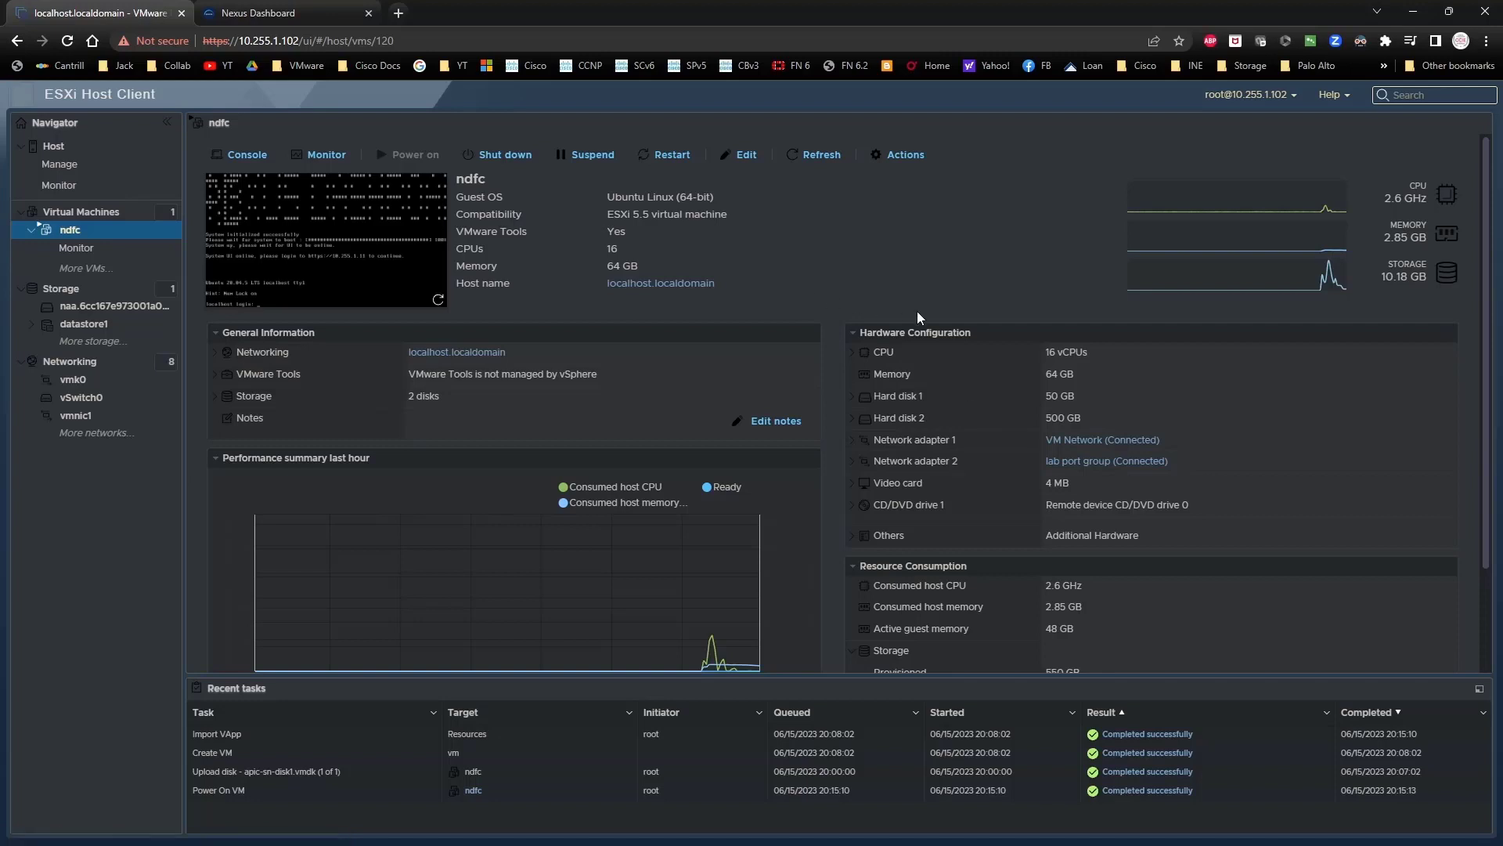
# Step: Edit the node's data network address to 192.168.1.11/24 with gateway 192.168.1.1
pyautogui.click(259, 13)
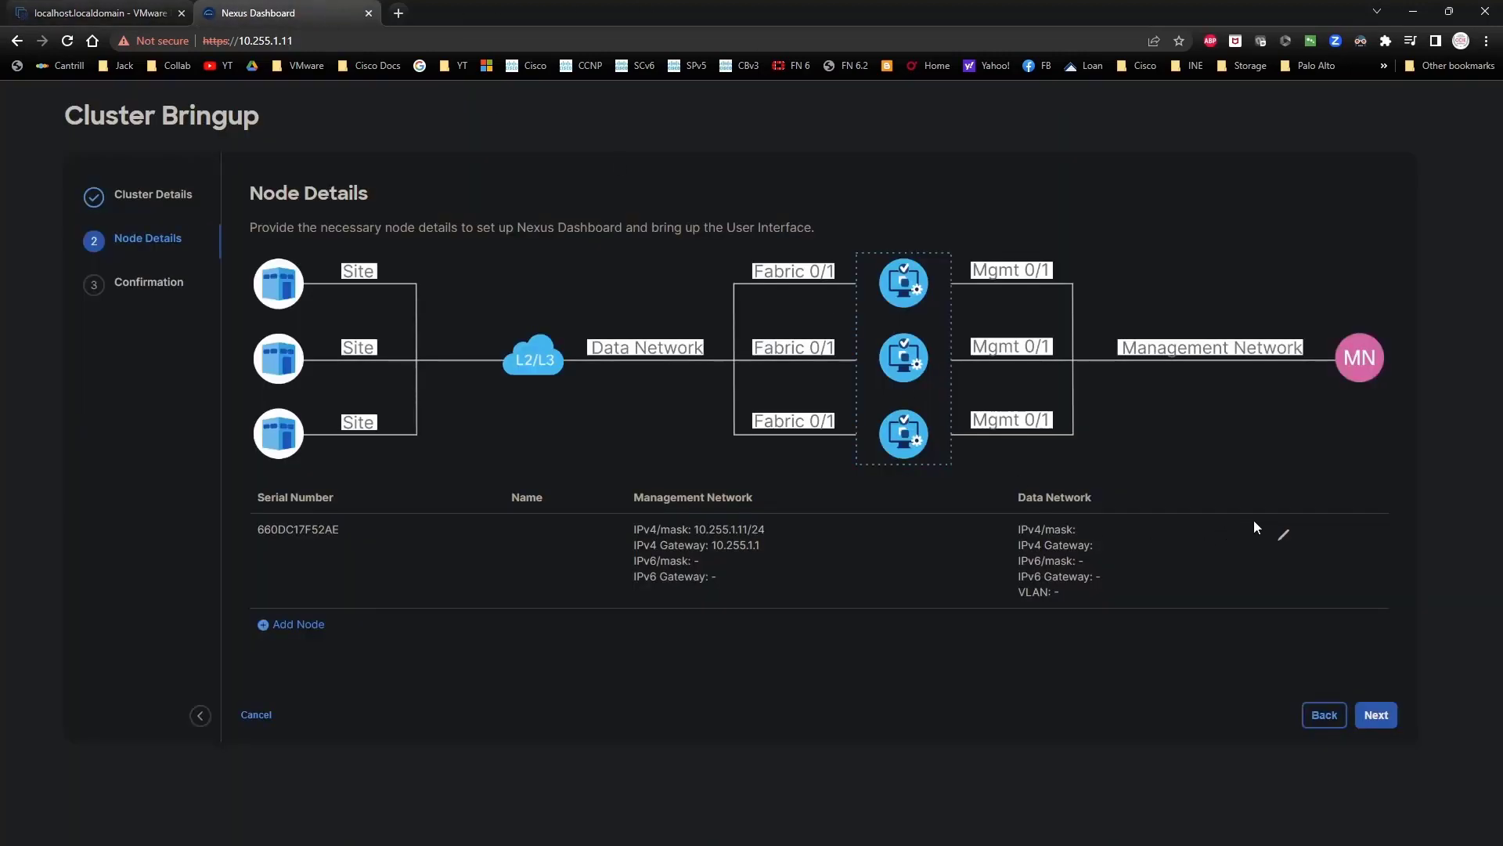
pyautogui.click(1285, 535)
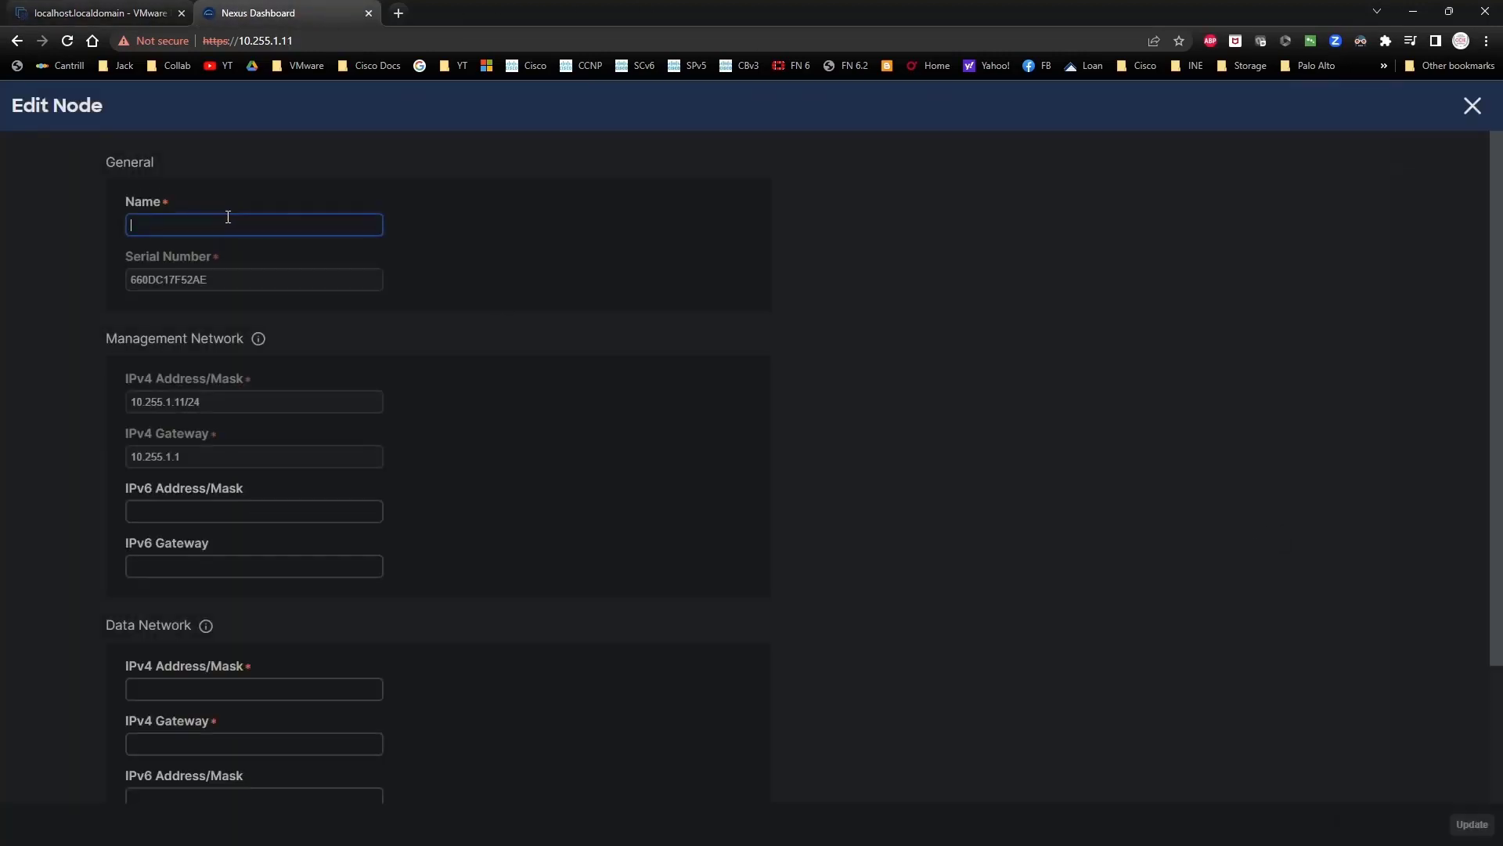
pyautogui.scroll(-2, 185, 719)
pyautogui.click(164, 645)
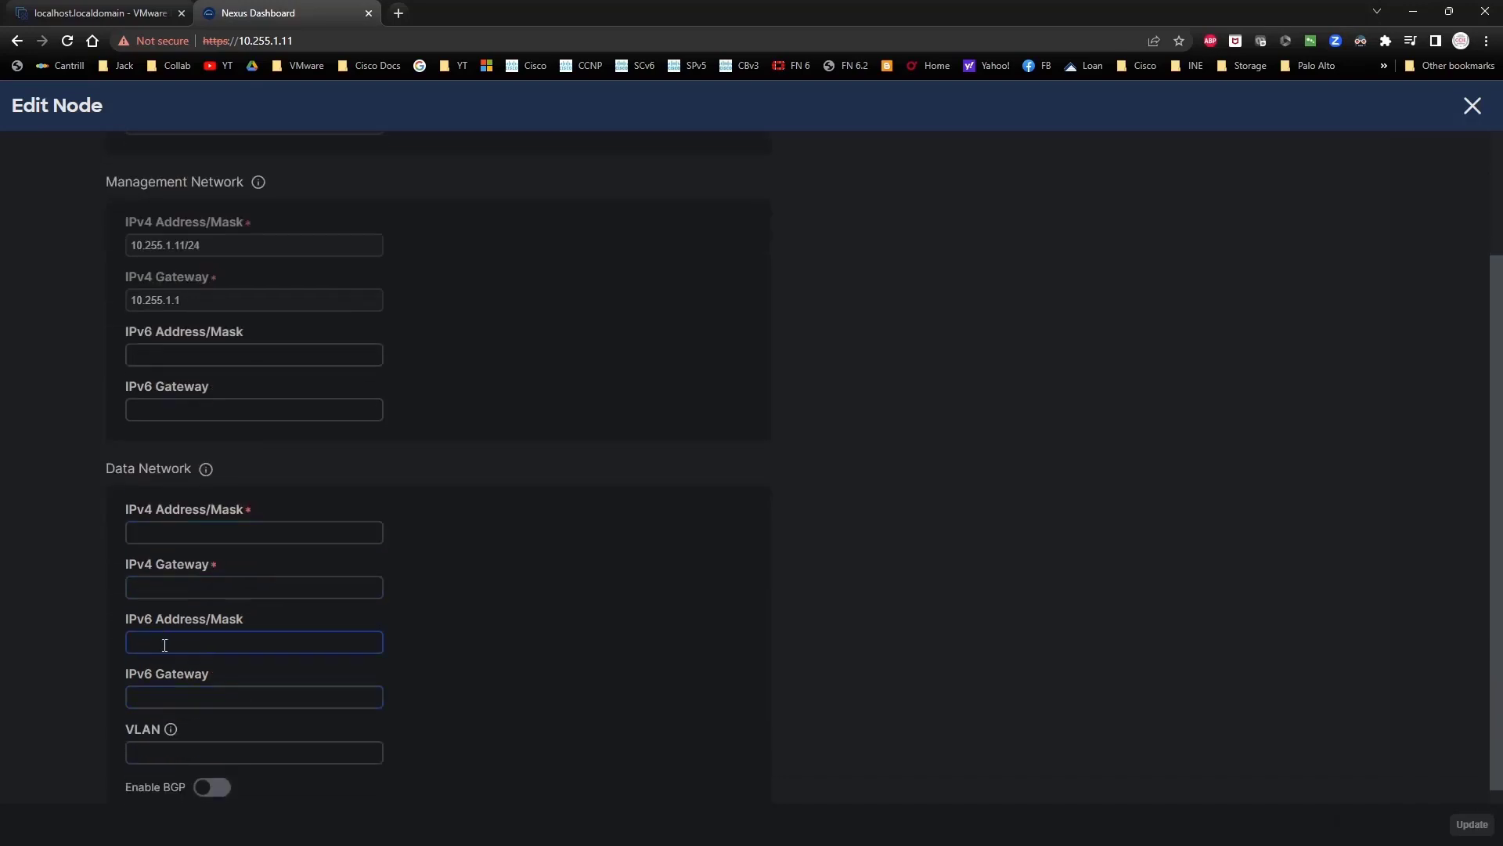
pyautogui.click(165, 539)
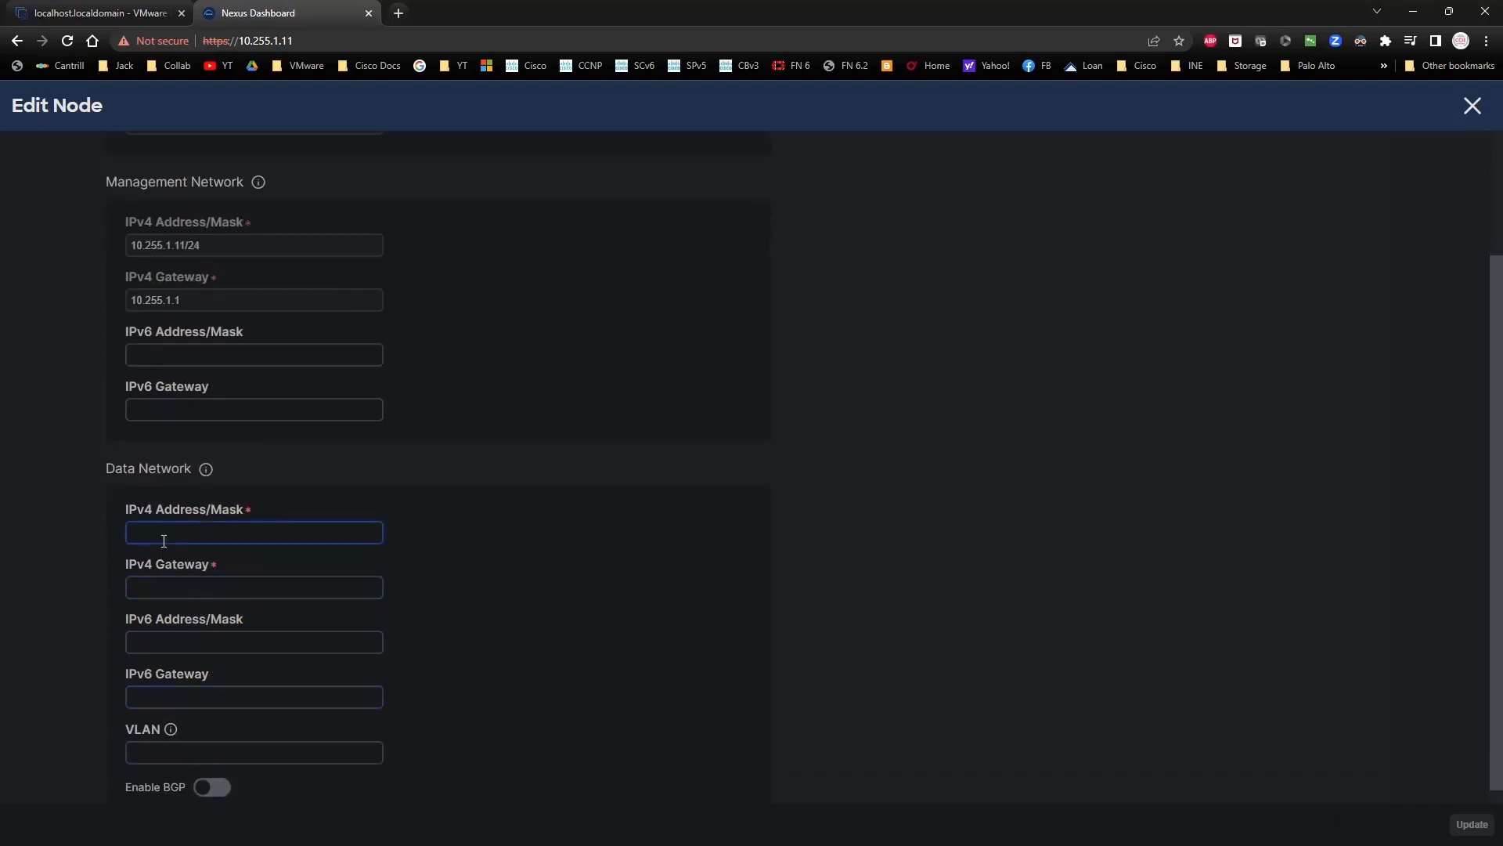
pyautogui.write('192.168.1.11/24192.168.1.1')
# Step: Name the node node1 and save the node details
pyautogui.scroll(-1, 560, 693)
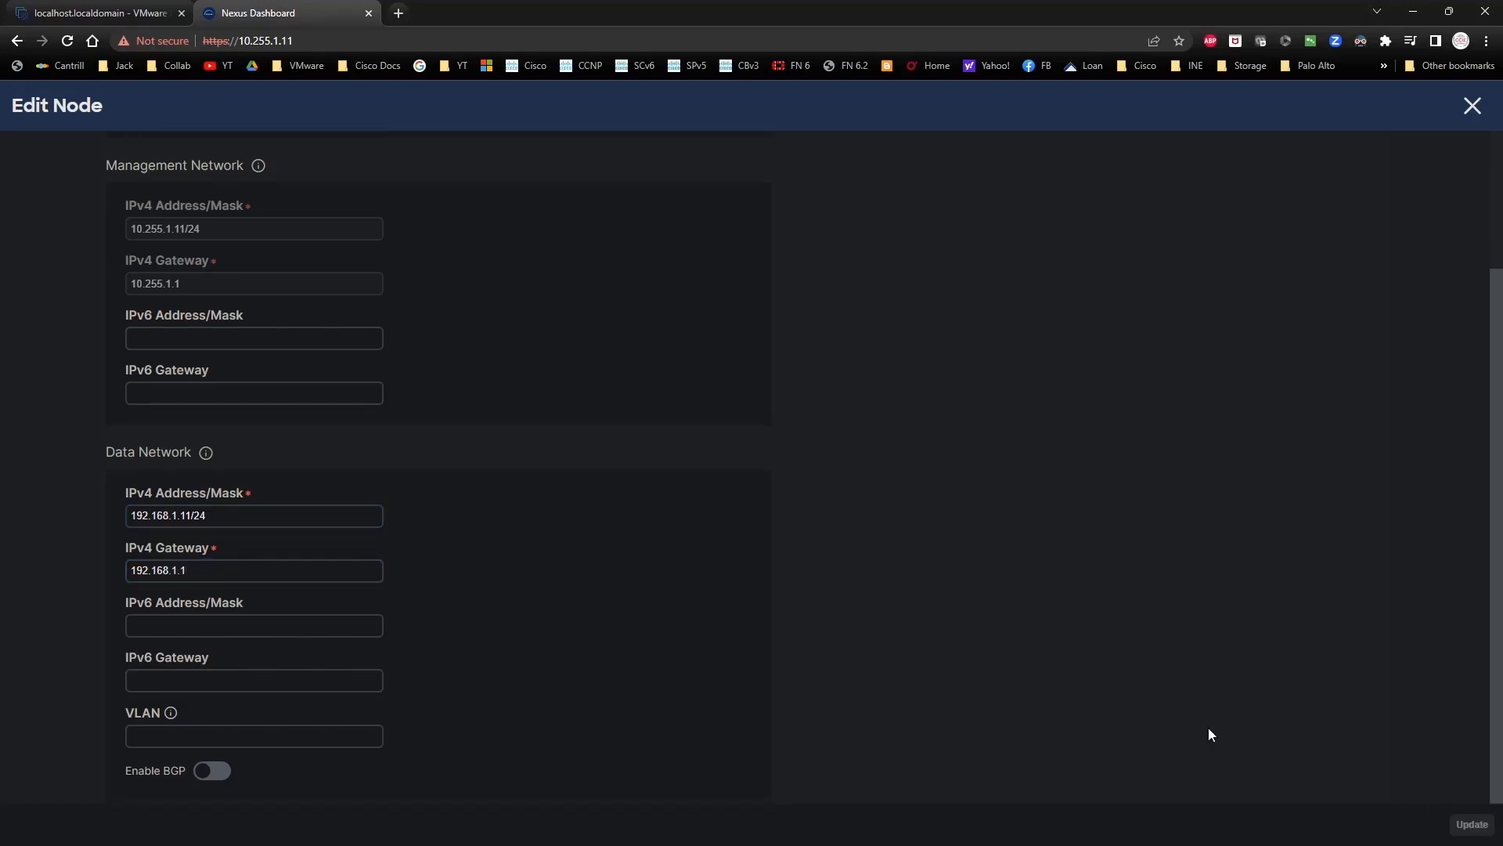
pyautogui.scroll(3, 534, 599)
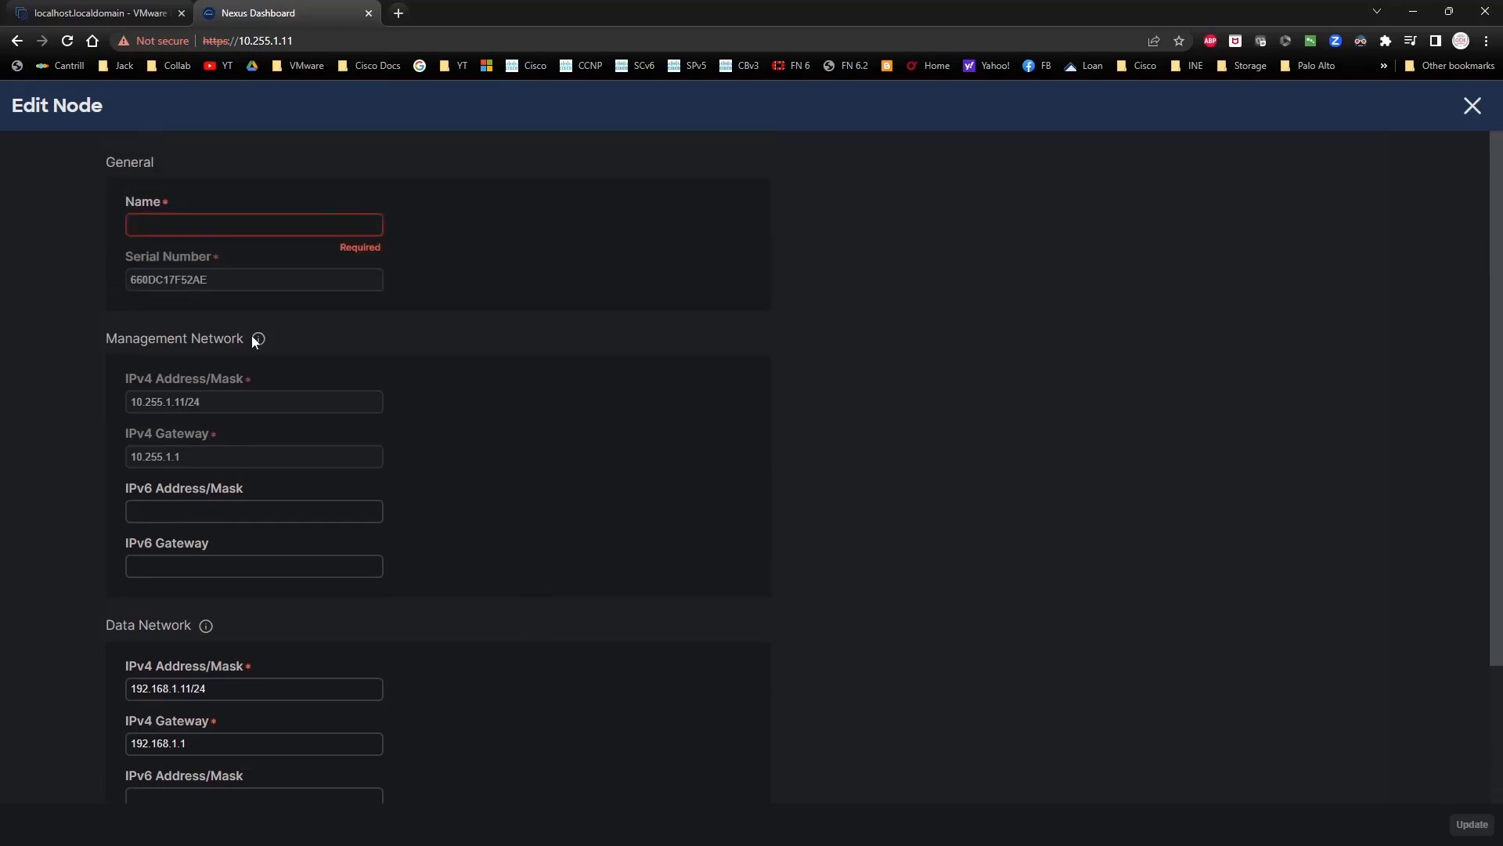
pyautogui.click(151, 220)
pyautogui.write('node1')
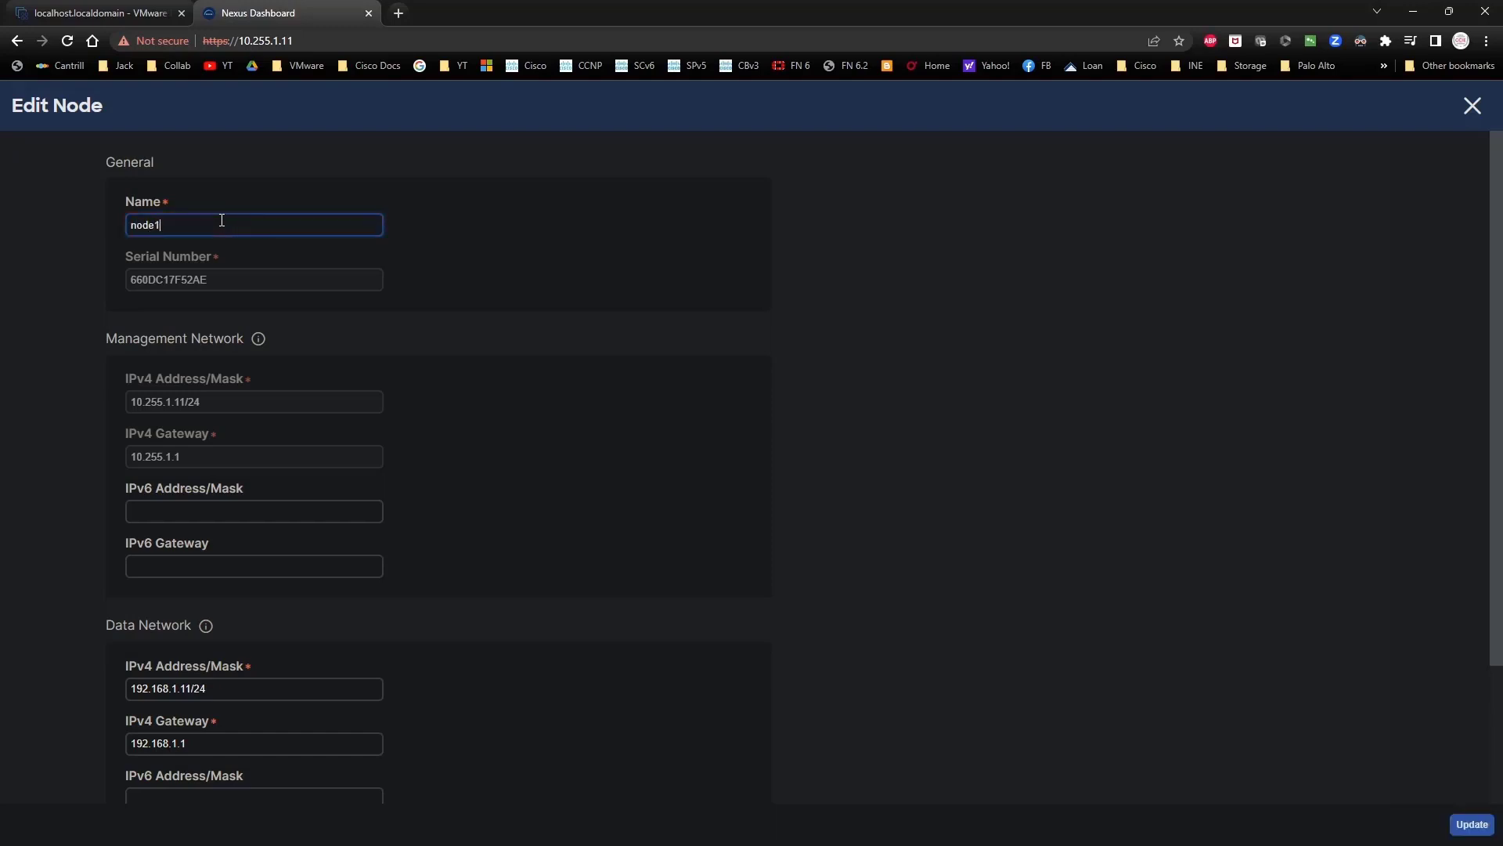
pyautogui.click(1472, 825)
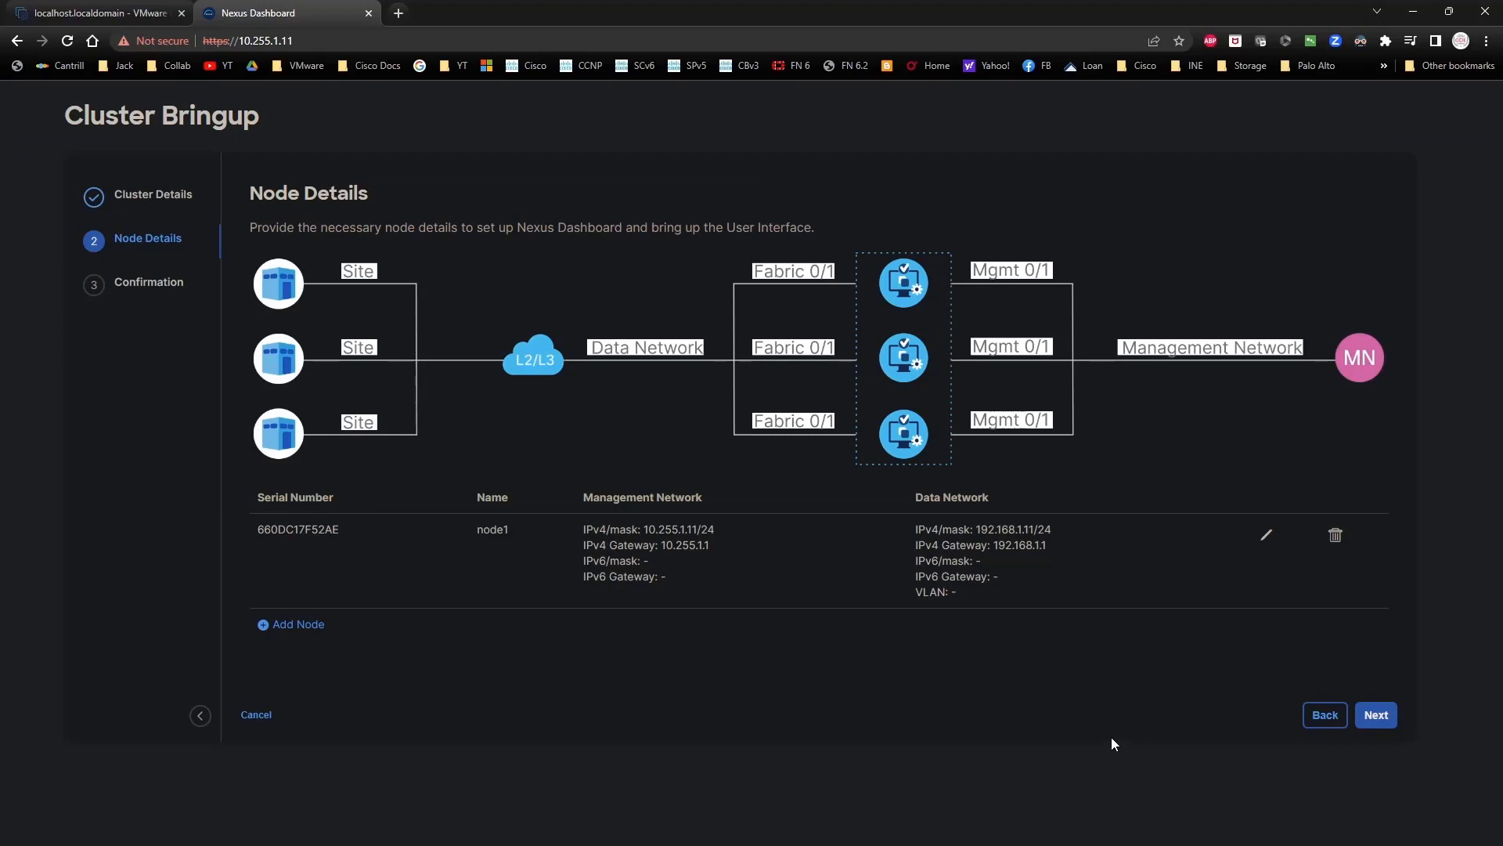
# Step: Confirm the single-node installation of cluster1, start configuring, and follow the deployment details
pyautogui.click(1385, 715)
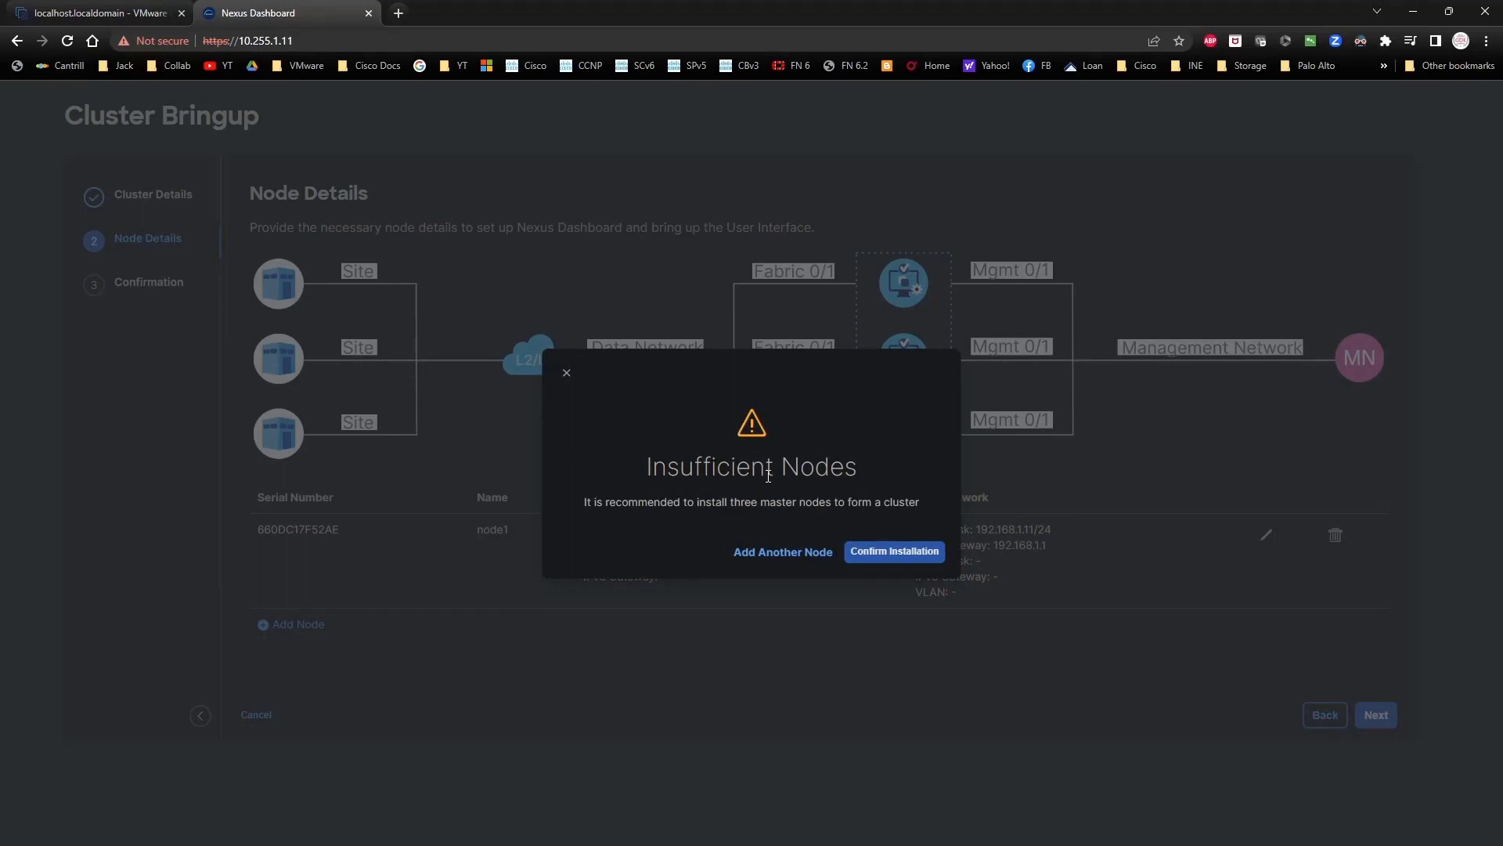
pyautogui.click(888, 551)
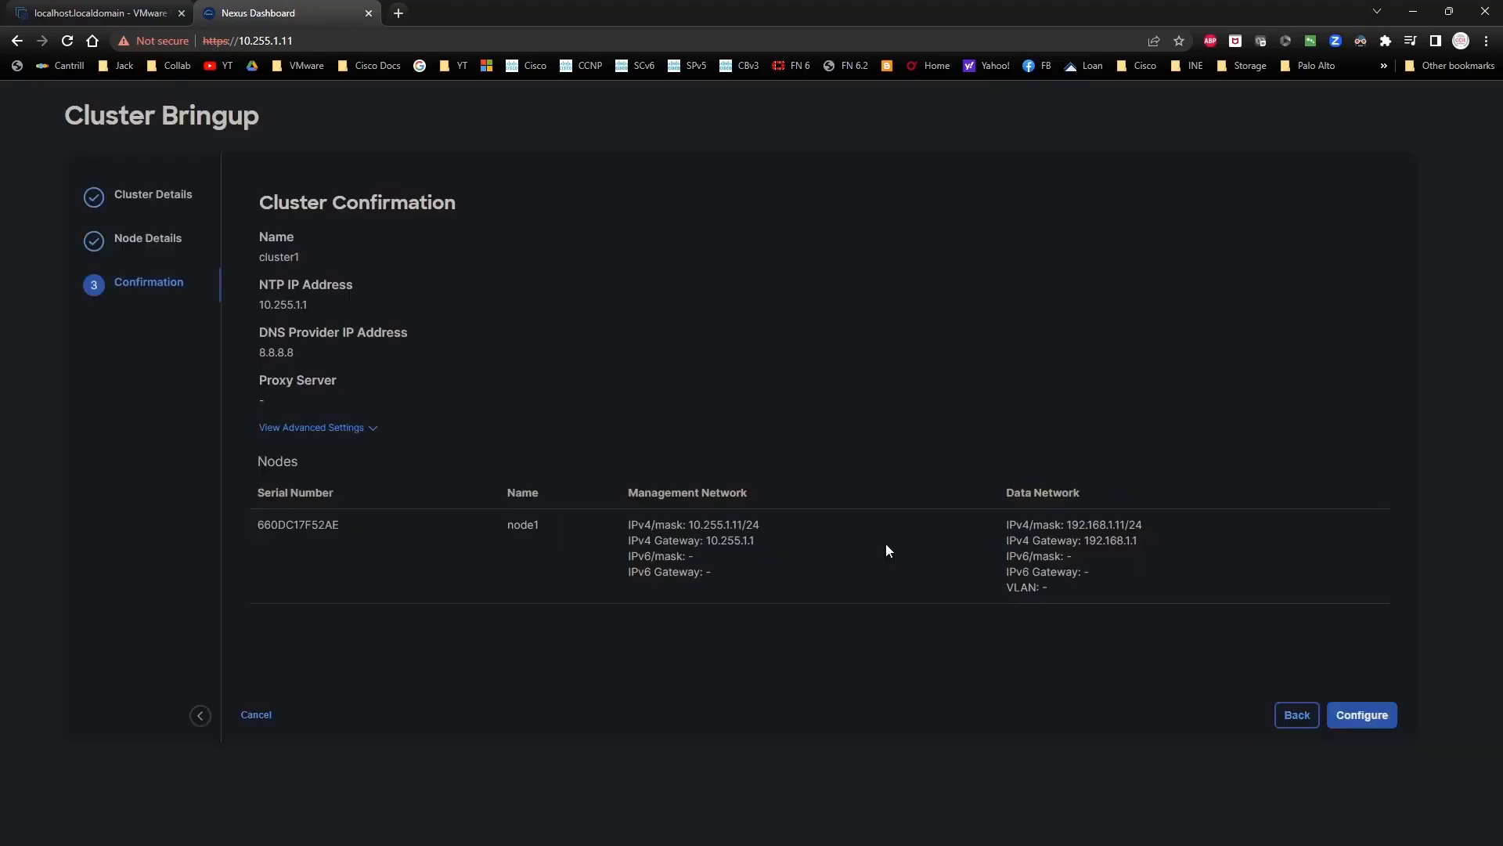
pyautogui.click(1367, 715)
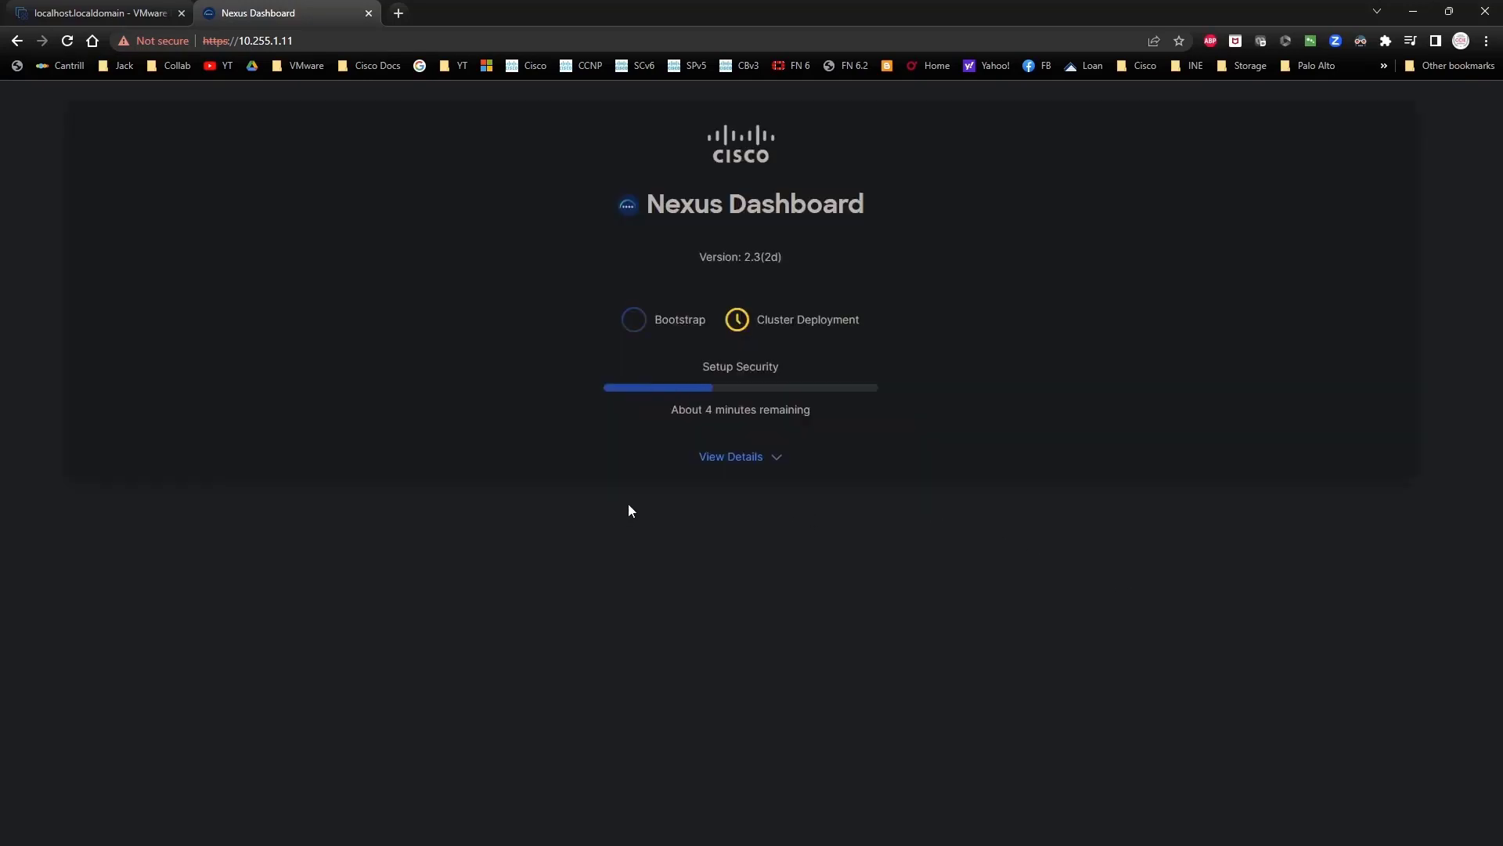
pyautogui.click(738, 457)
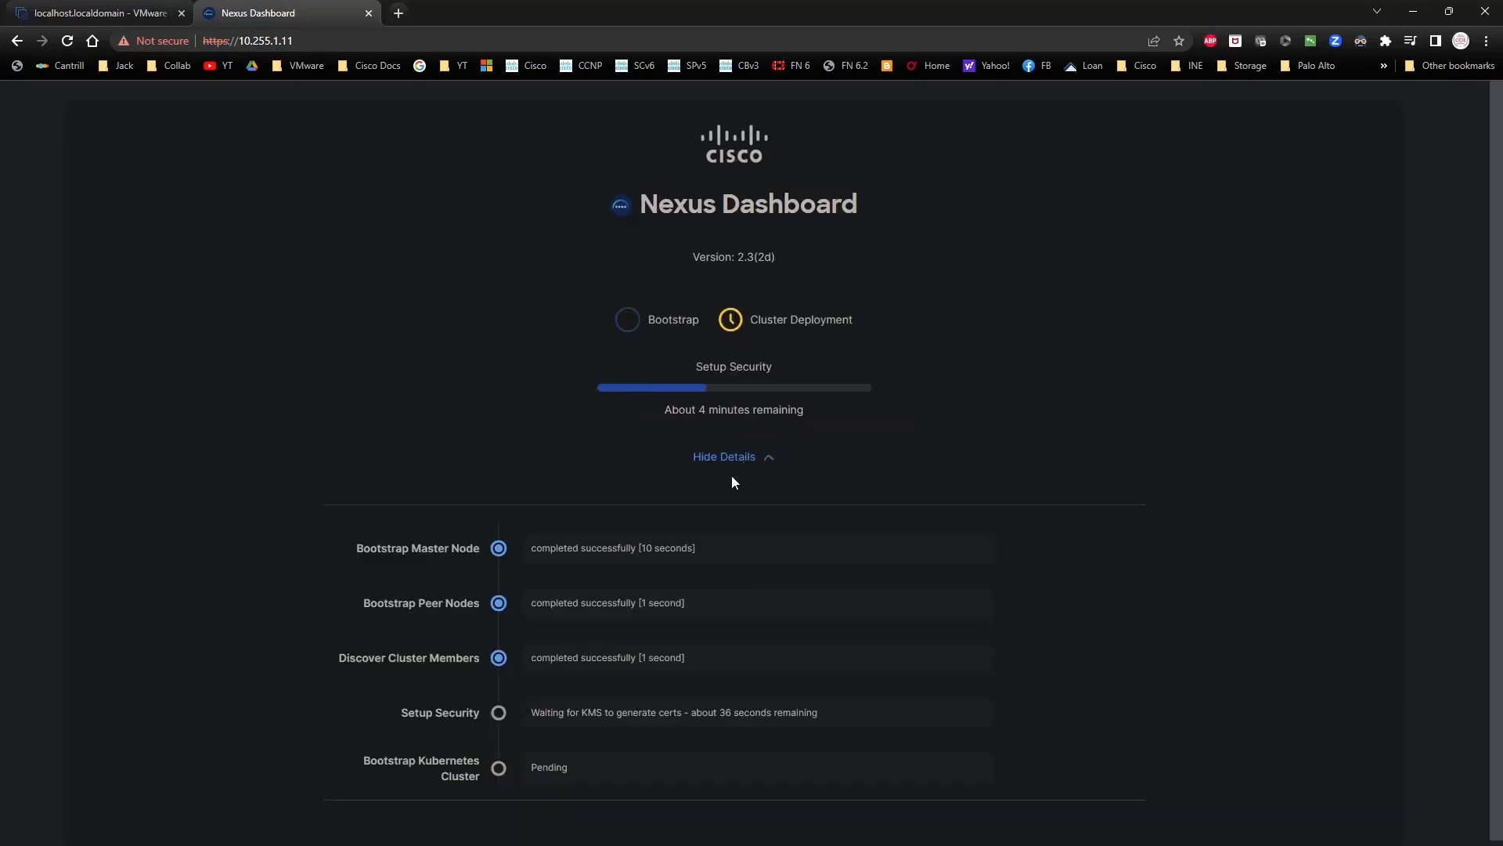
pyautogui.scroll(-1, 729, 607)
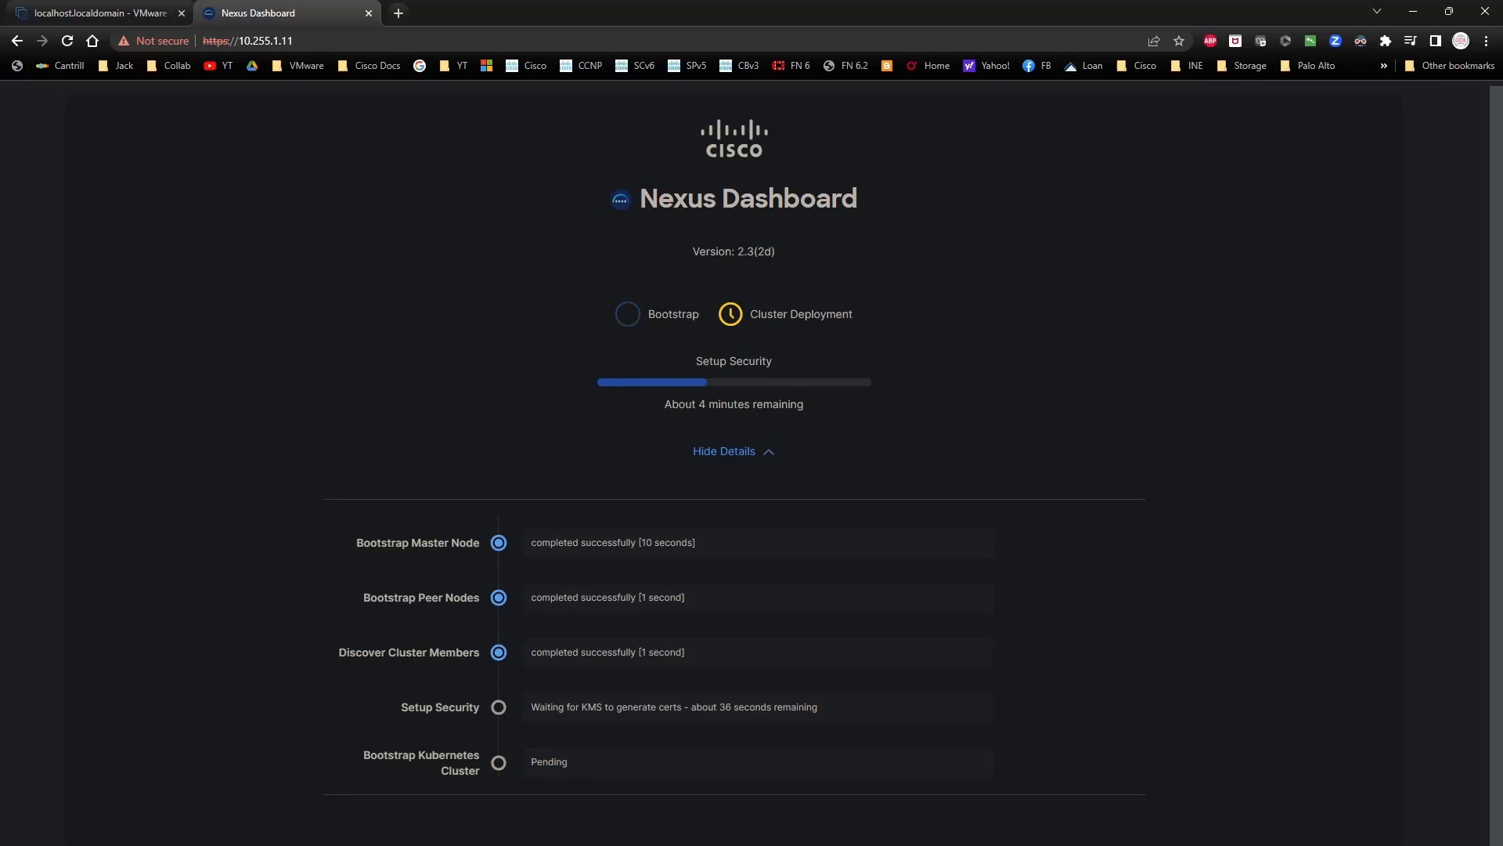
pyautogui.scroll(-7, 1201, 568)
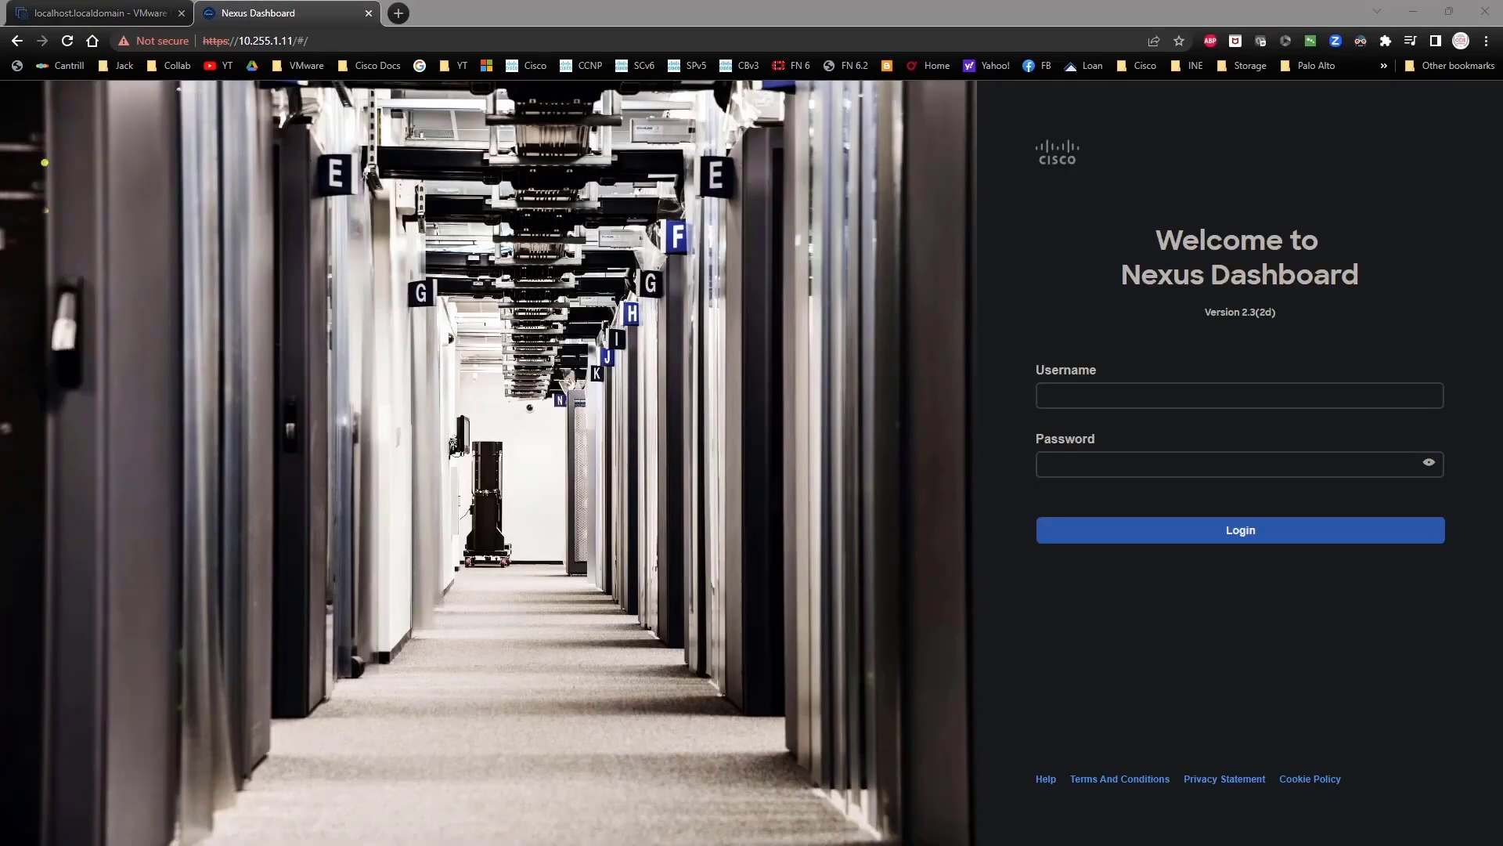
# Step: Log in to Nexus Dashboard as admin with the administrator password
pyautogui.click(1144, 404)
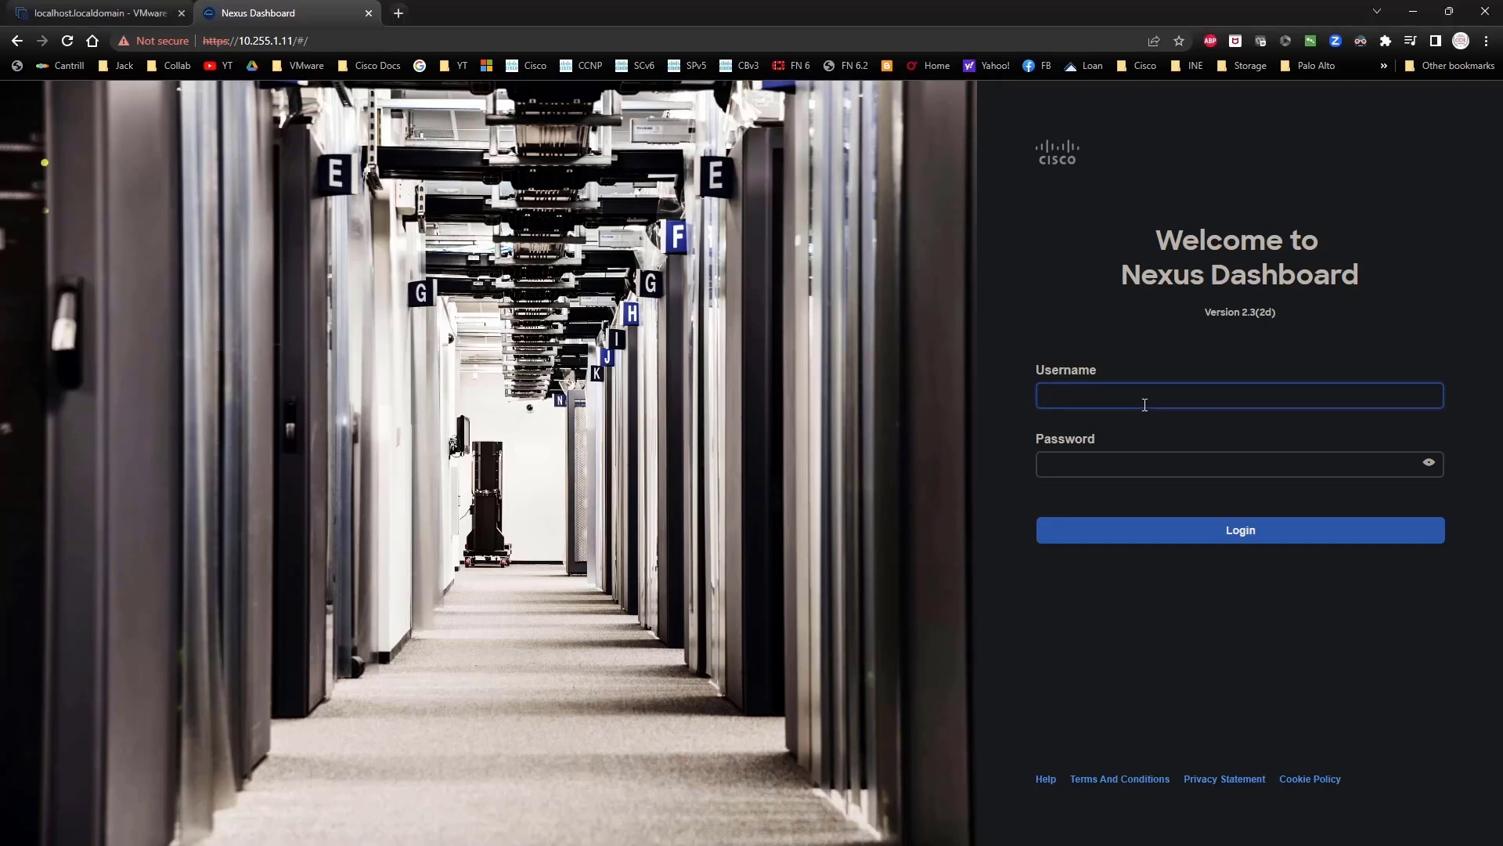
pyautogui.write('admin')
pyautogui.press('Tab')
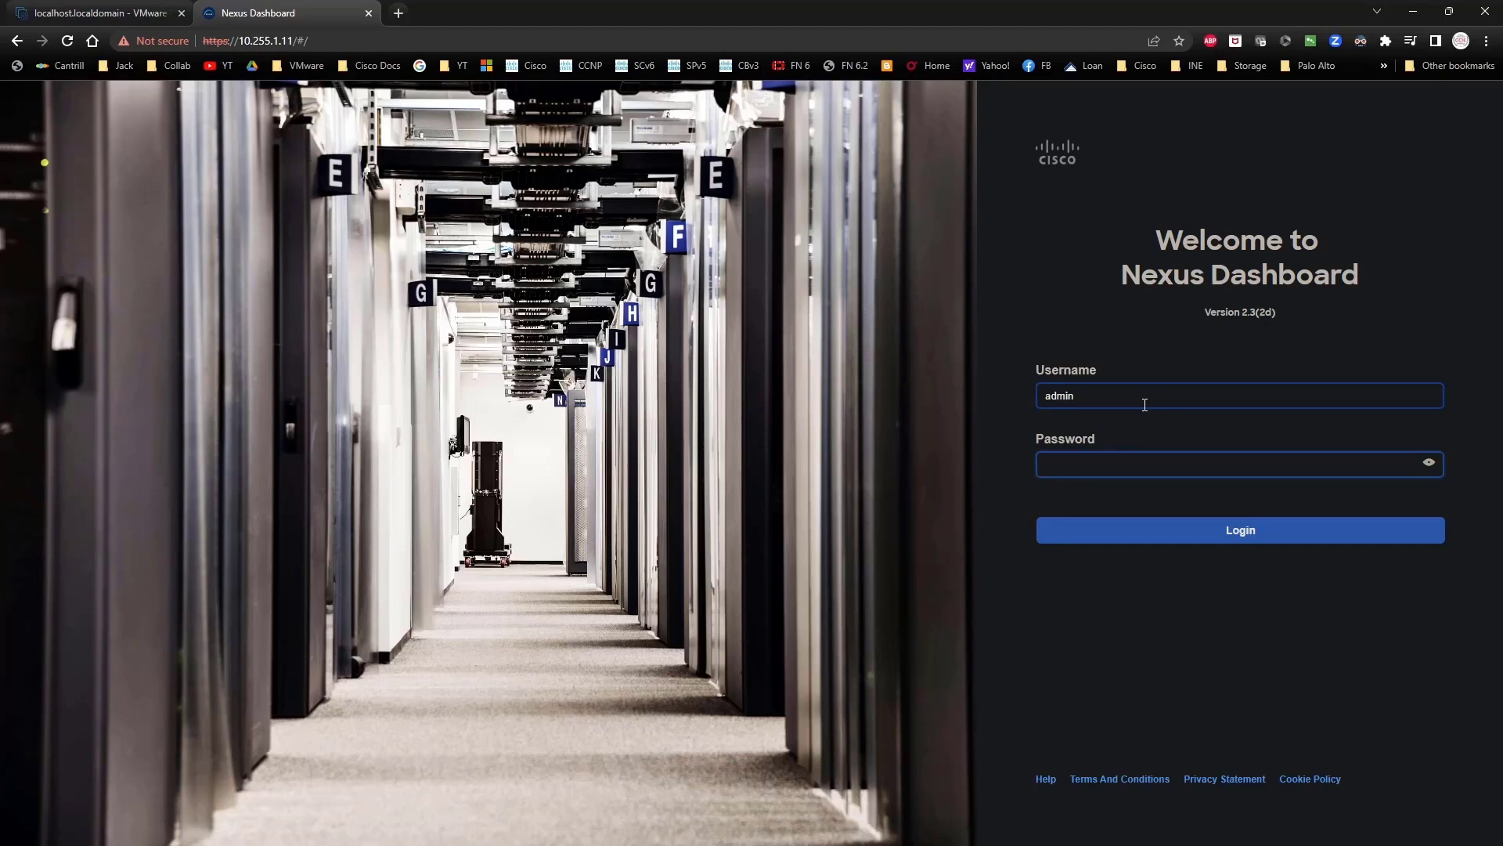
pyautogui.write('************')
pyautogui.press('Return')
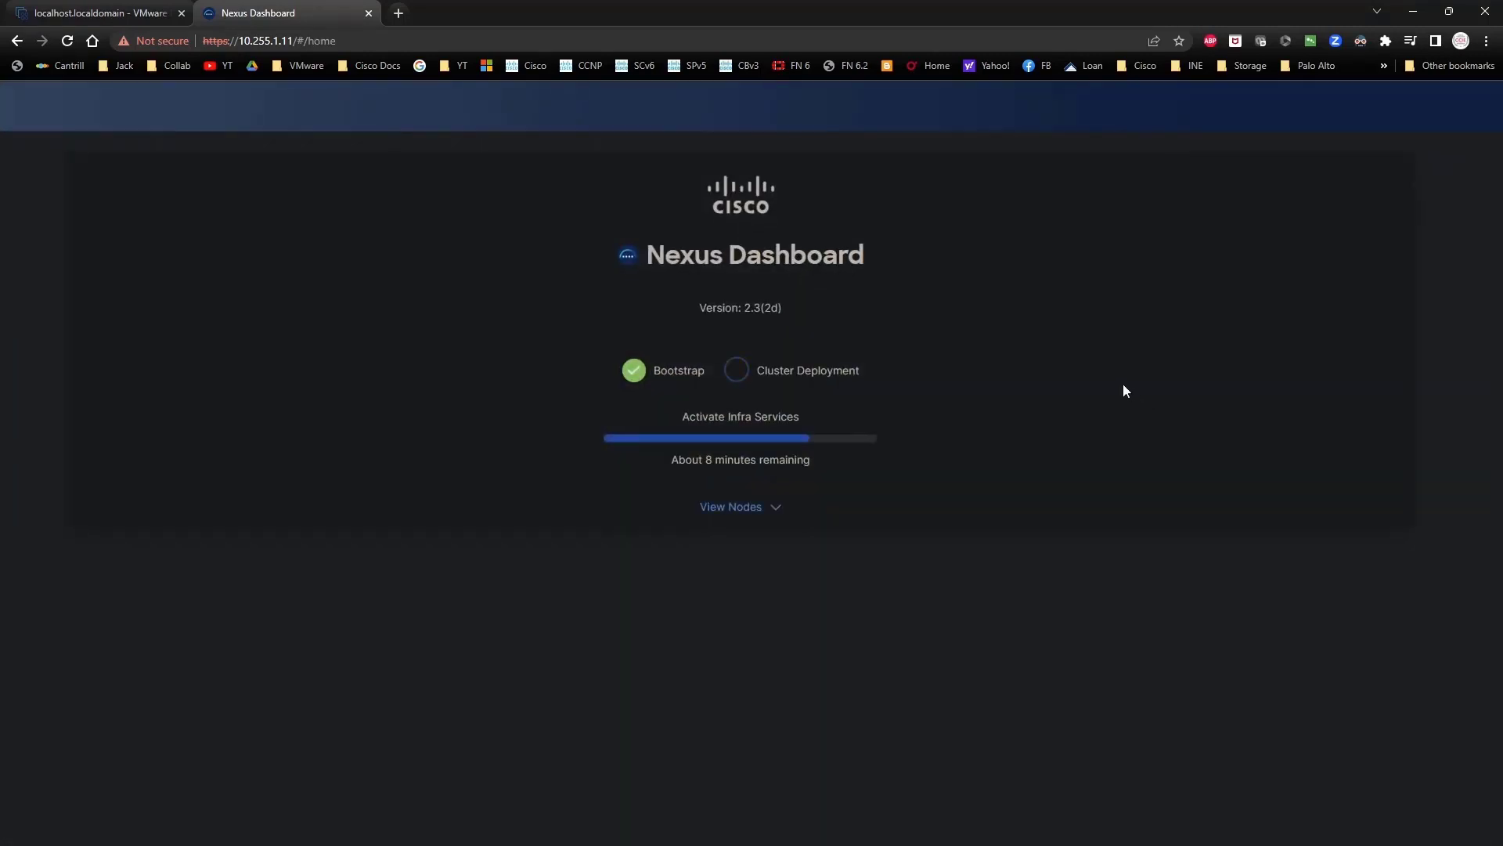
# Step: Show node1's detailed deployment steps while infra services activate
pyautogui.click(757, 506)
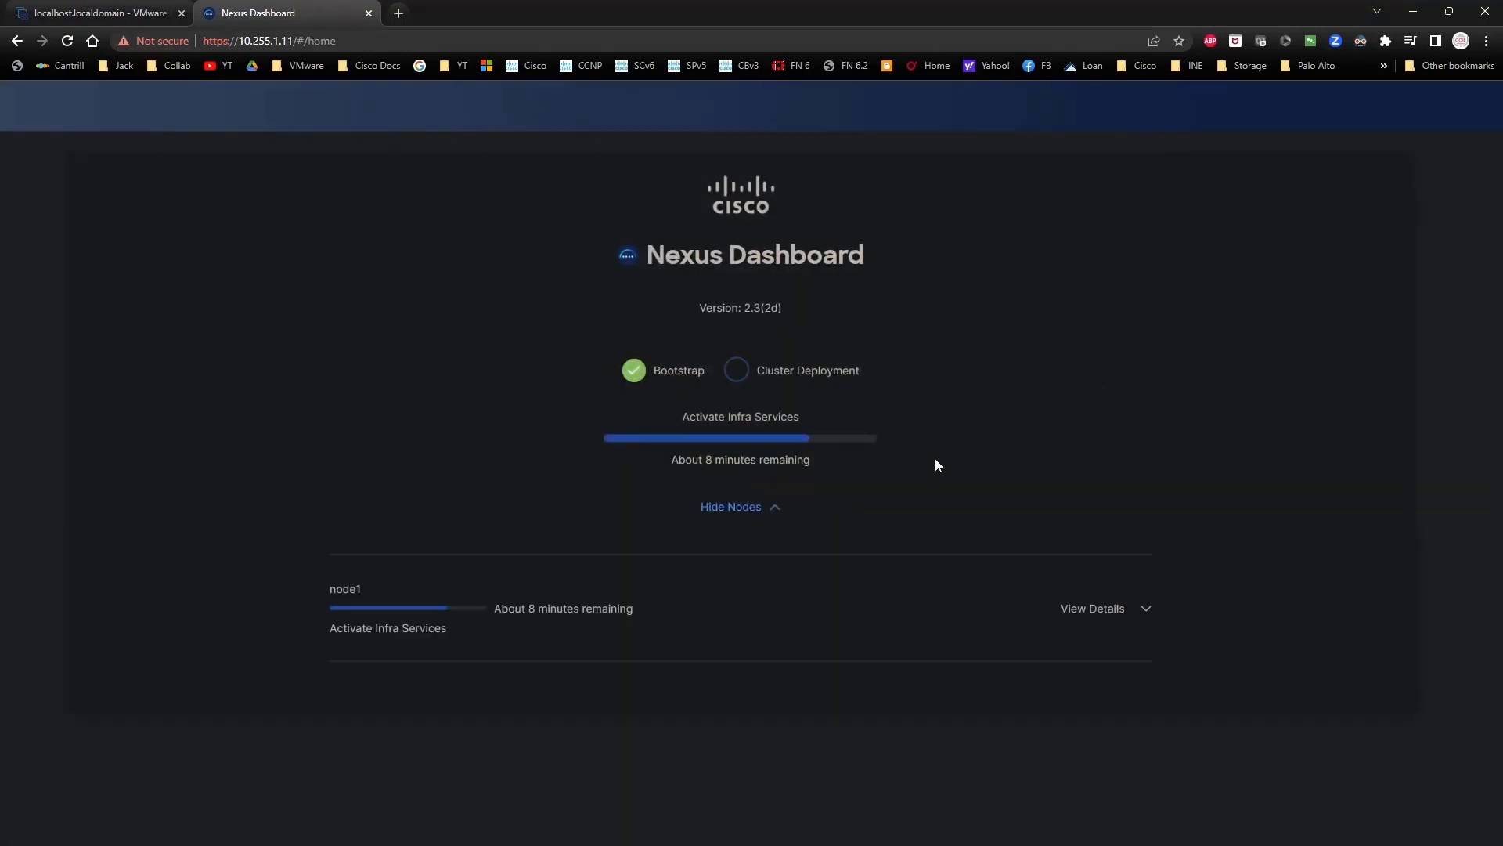
pyautogui.click(1132, 609)
pyautogui.scroll(-7, 1149, 570)
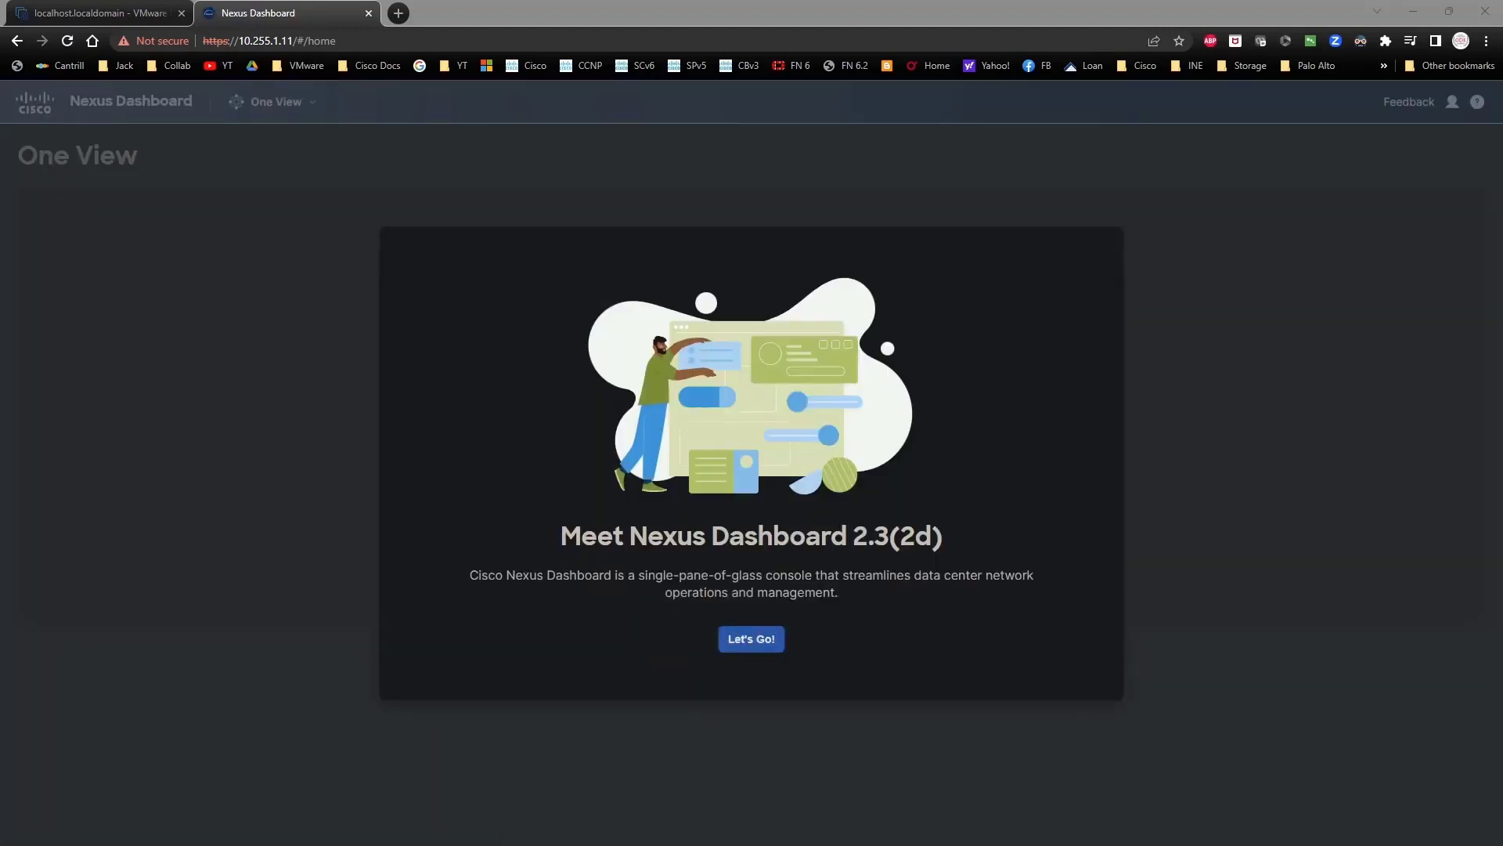
# Step: Go through the welcome, what's new and Setup Overview screens, then close Setup done
pyautogui.click(960, 413)
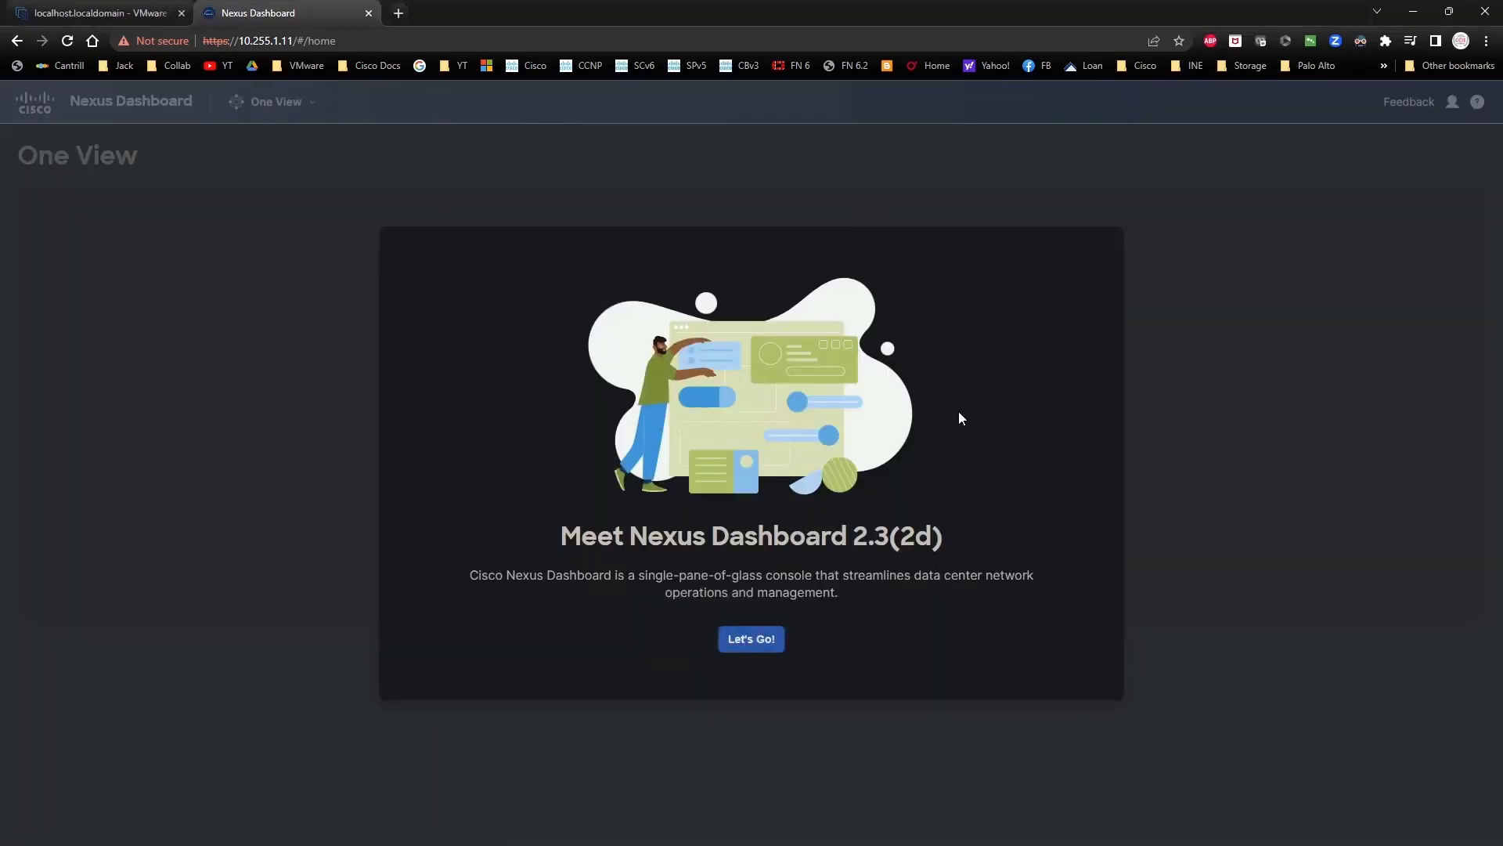
pyautogui.click(773, 640)
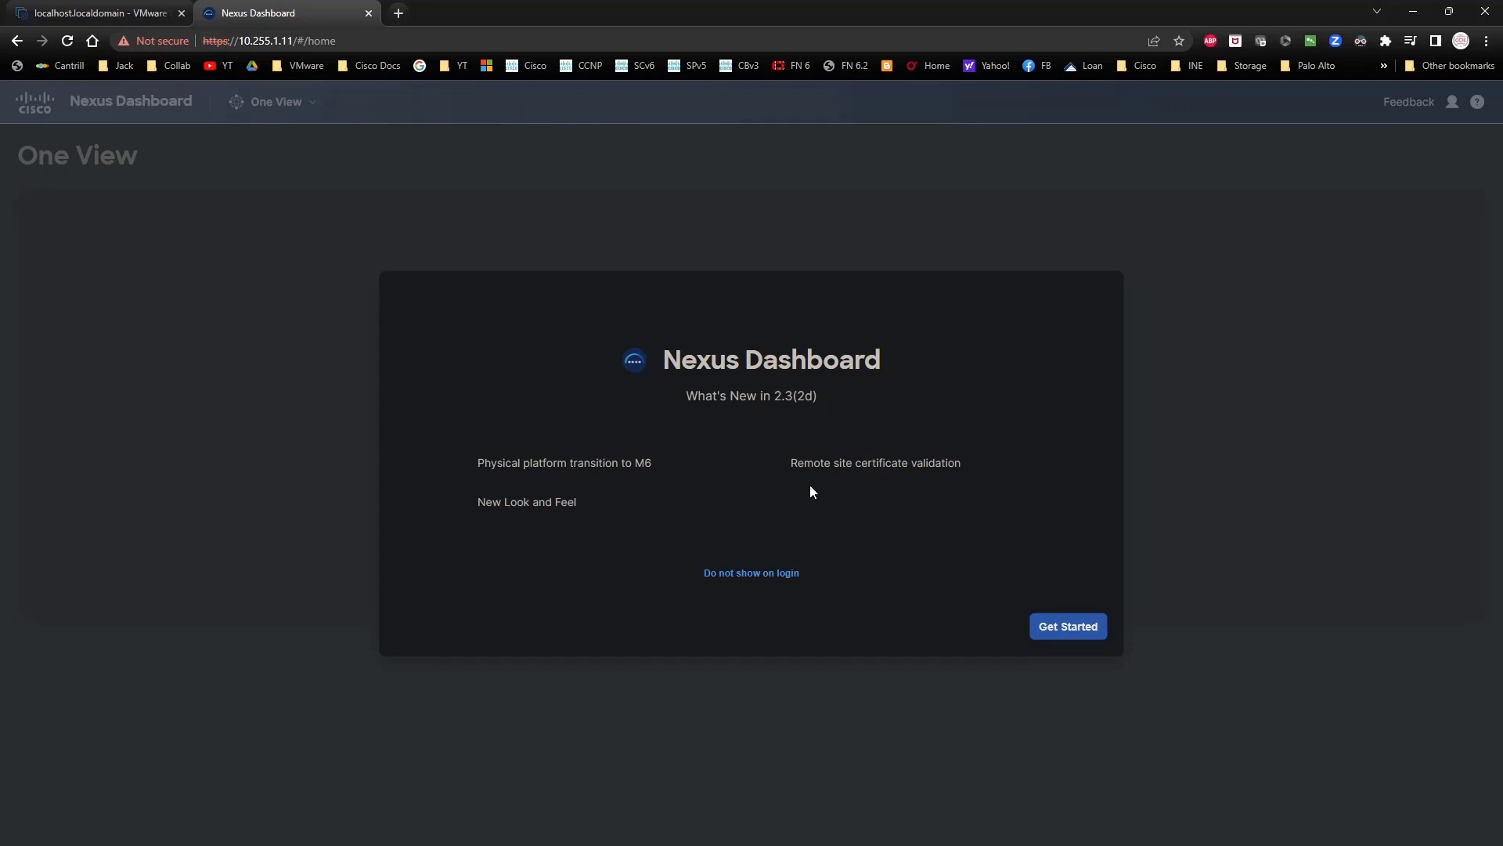
pyautogui.click(1089, 632)
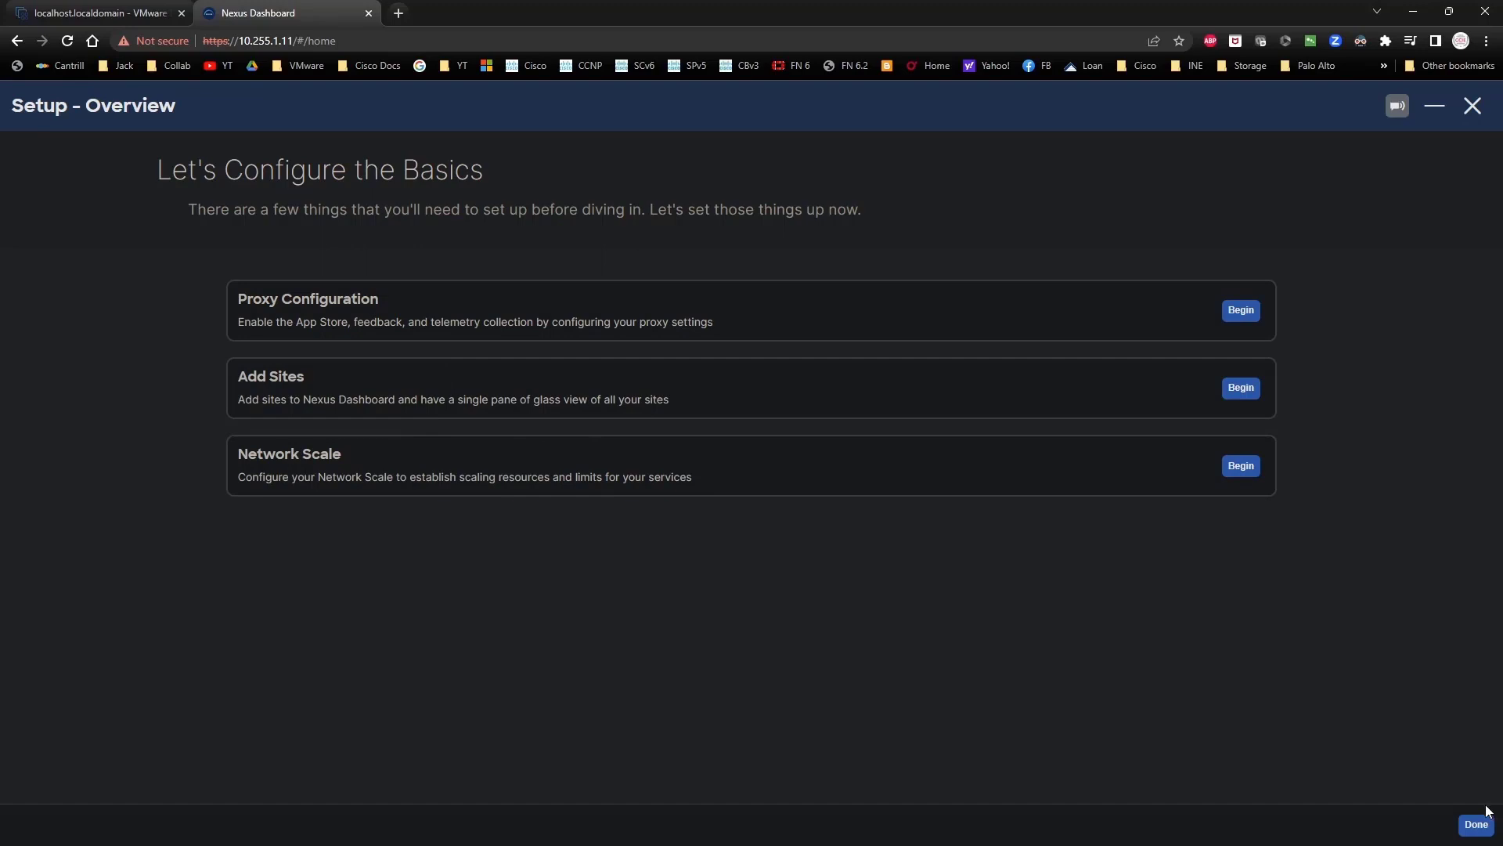
pyautogui.click(1476, 826)
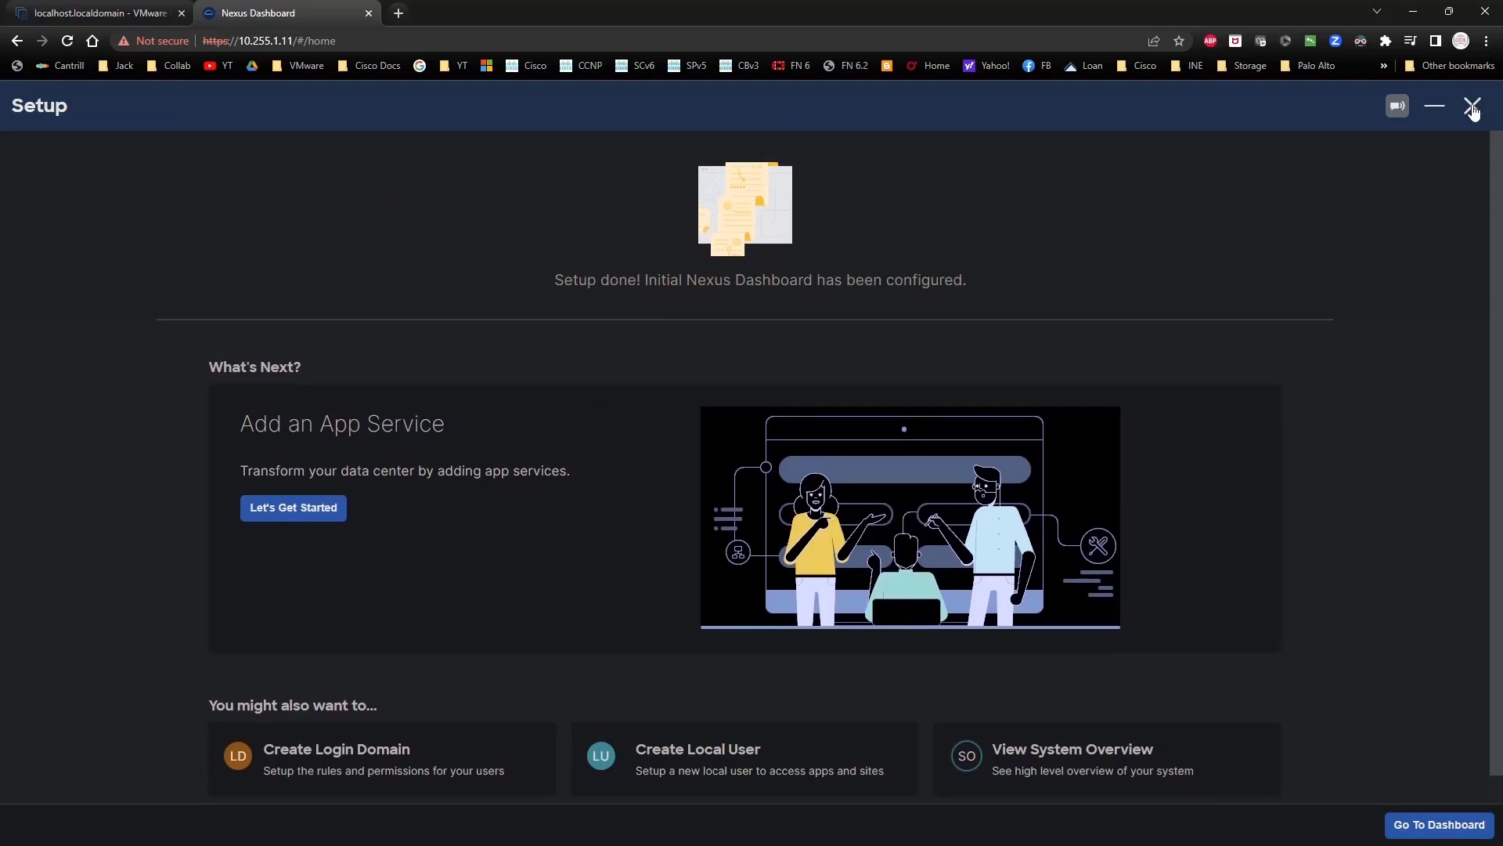
pyautogui.click(1473, 105)
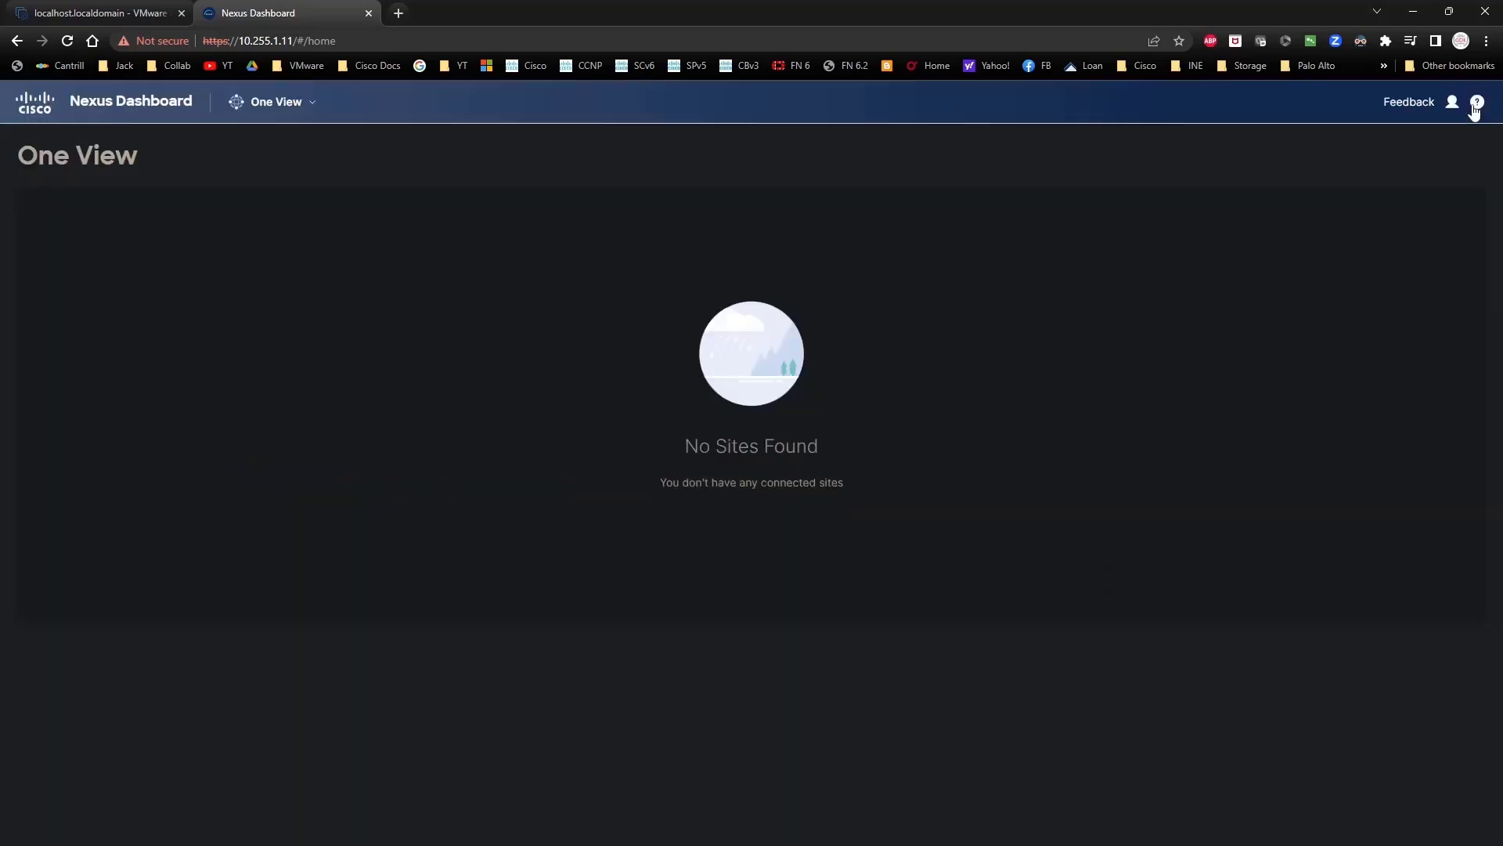
# Step: Switch to the Admin Console's Cluster Configuration and edit the External Service Pools
pyautogui.click(282, 109)
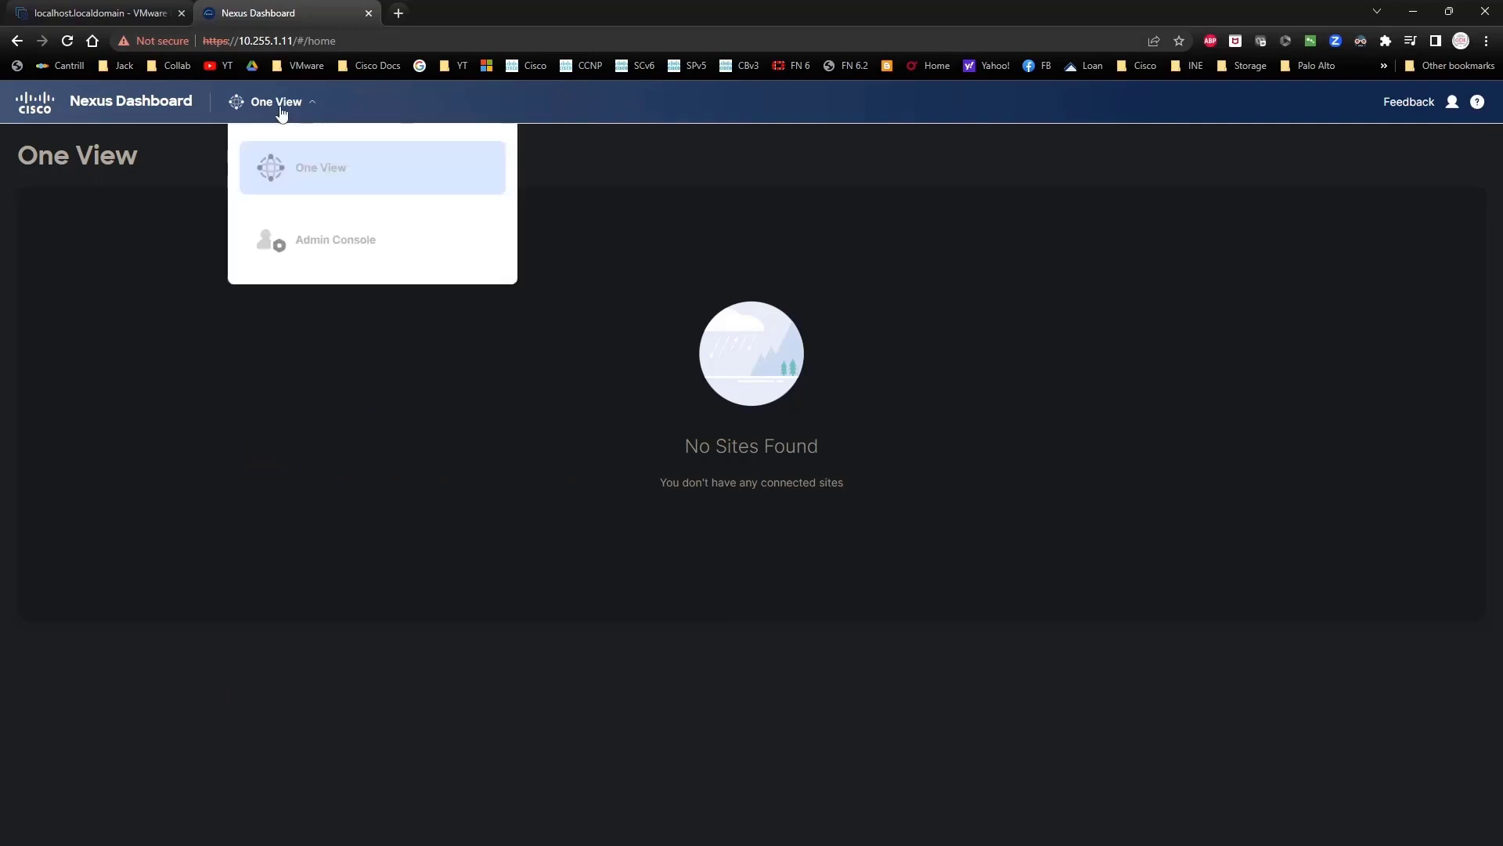
pyautogui.click(329, 256)
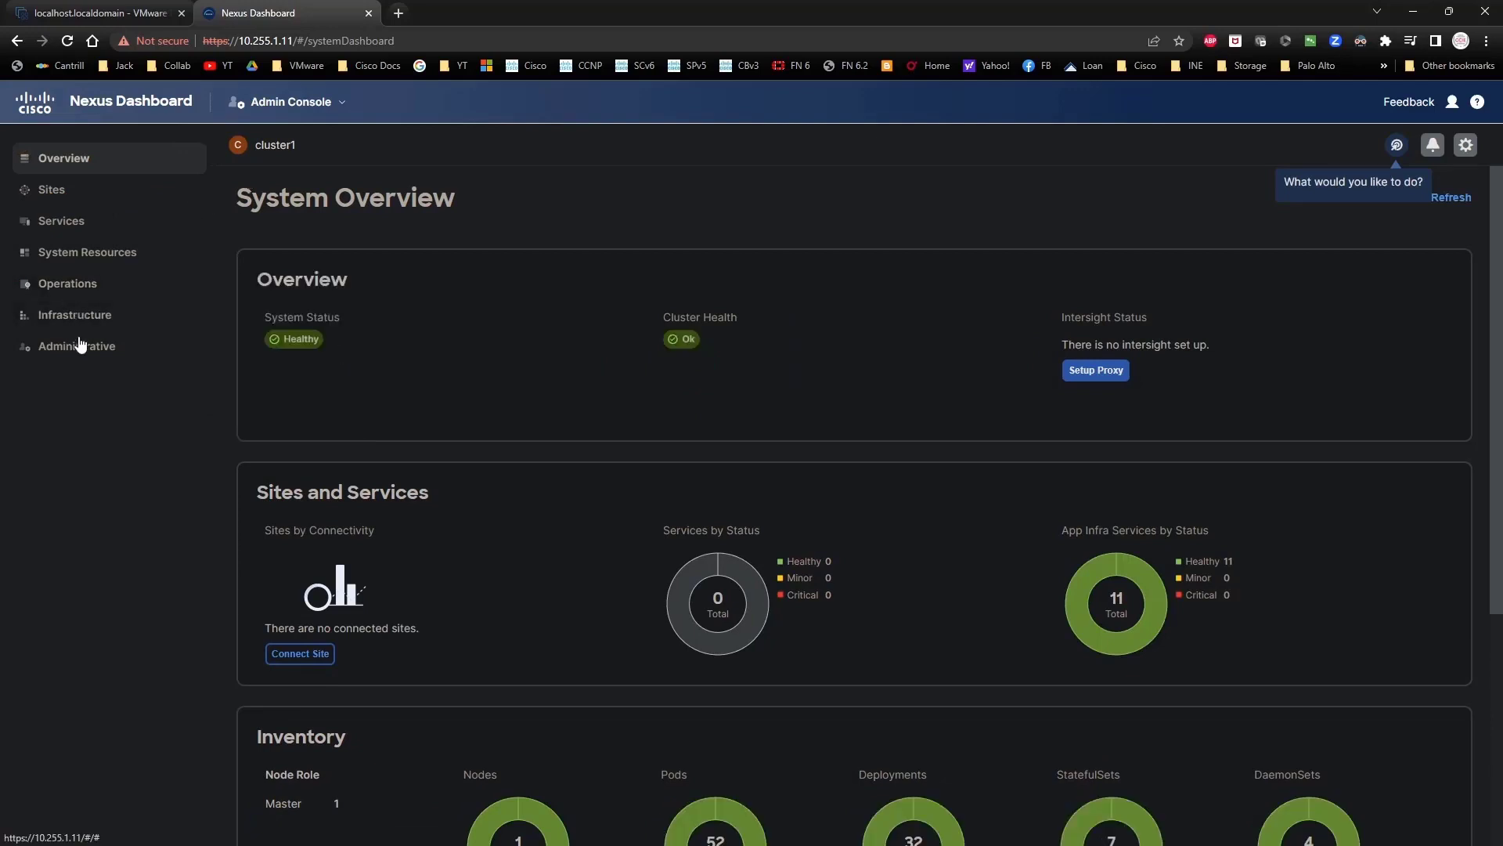
pyautogui.moveTo(85, 299)
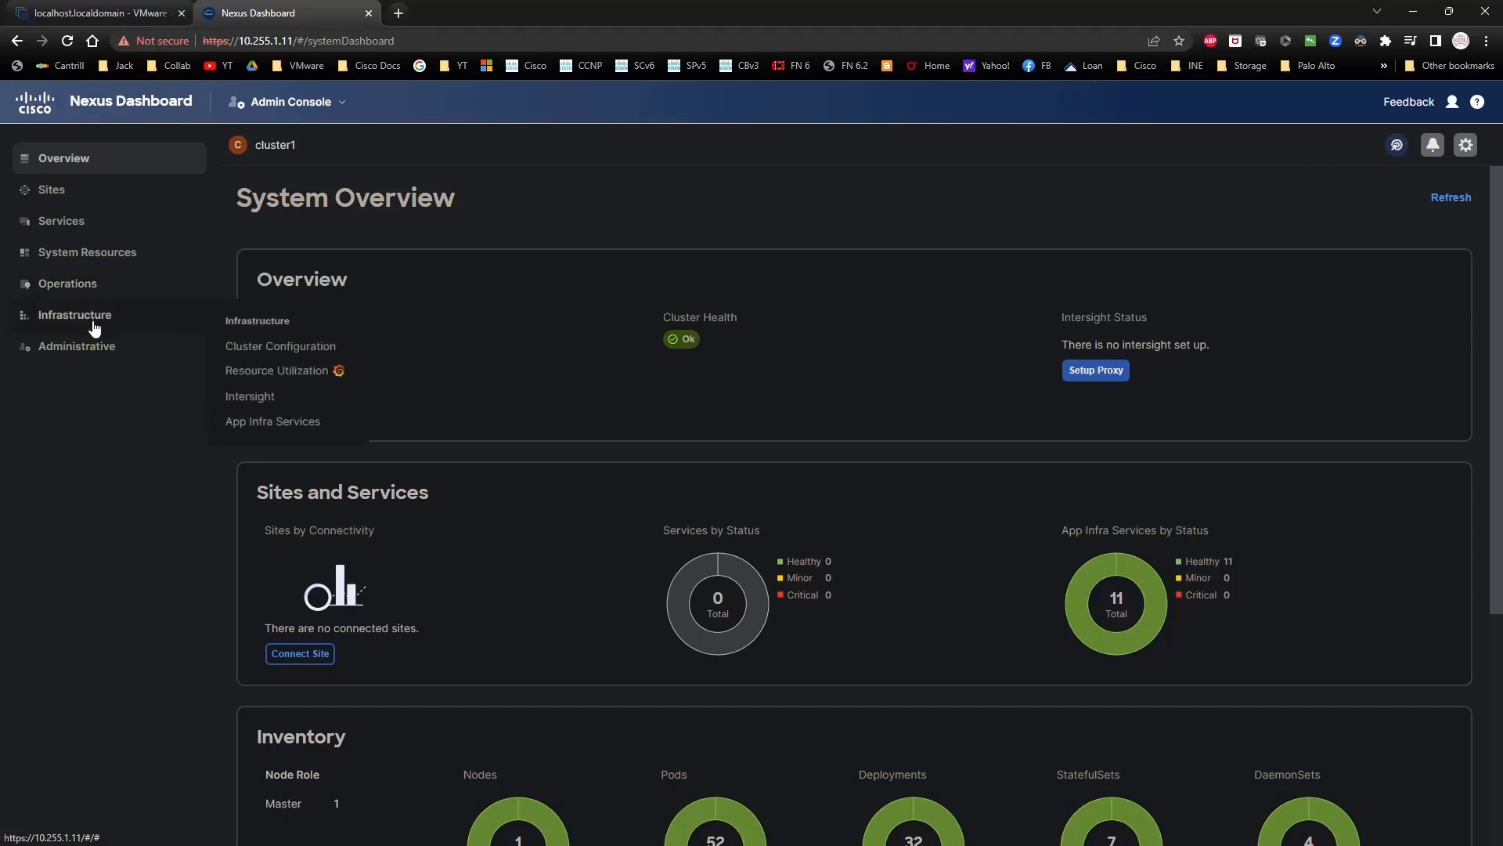
pyautogui.click(257, 345)
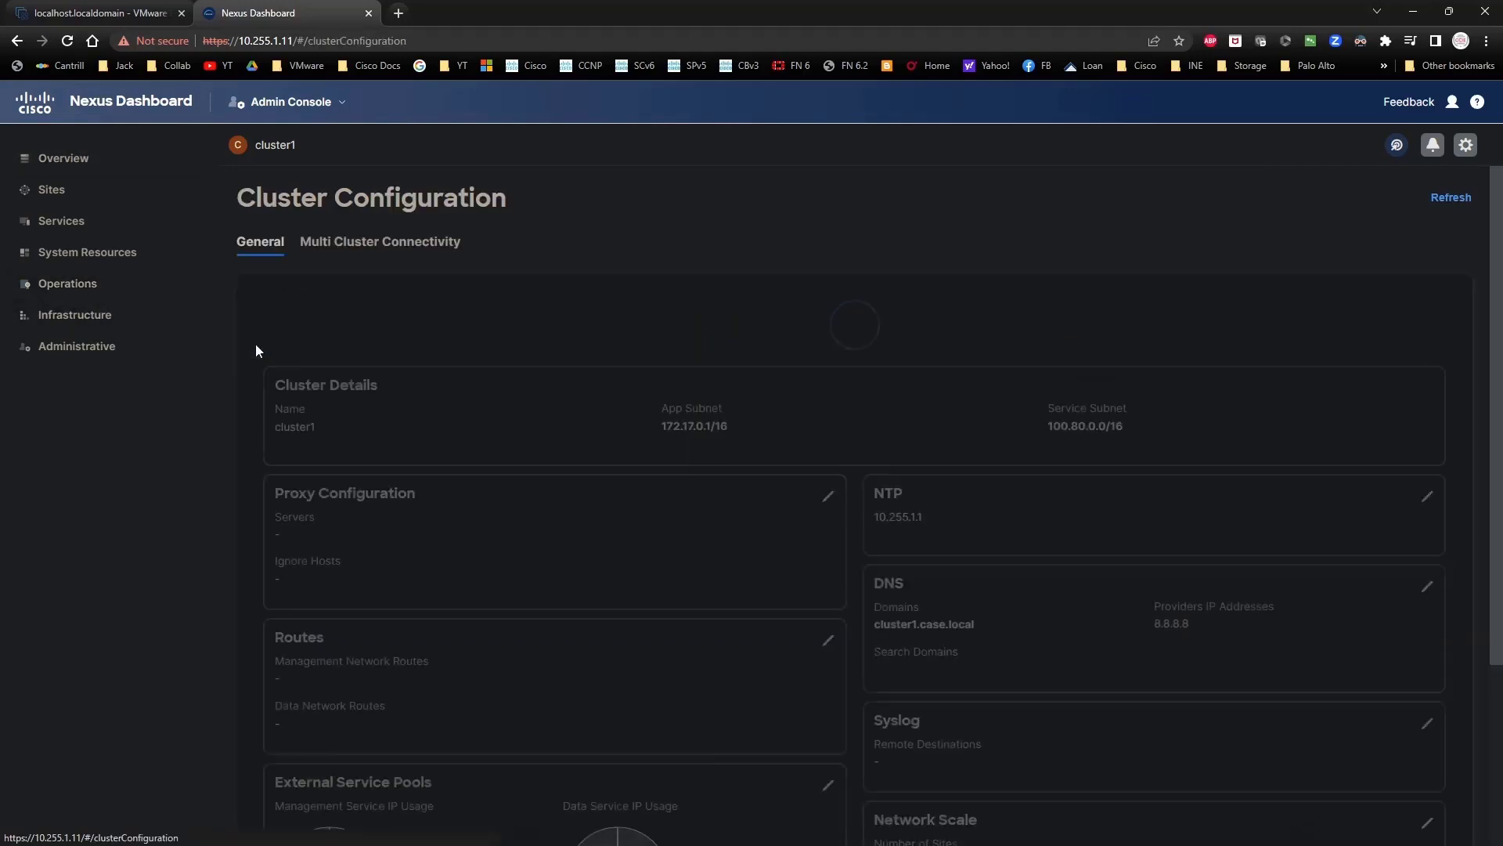
pyautogui.scroll(-2, 711, 345)
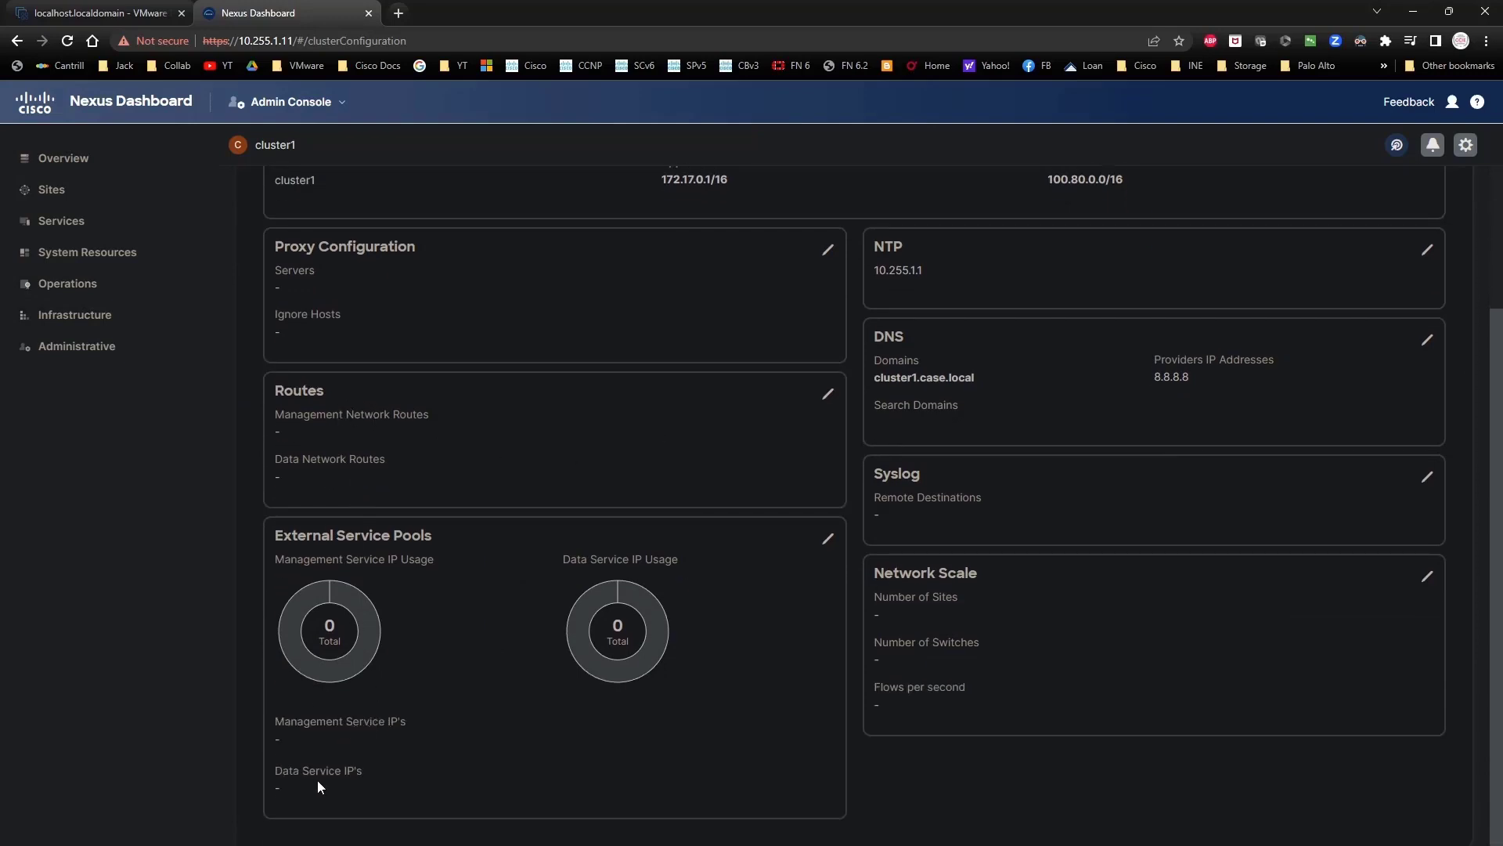
pyautogui.click(828, 538)
# Step: Add management service IPs 10.255.1.12, 10.255.1.13 and 10.255.1.14, then save the pools
pyautogui.click(482, 344)
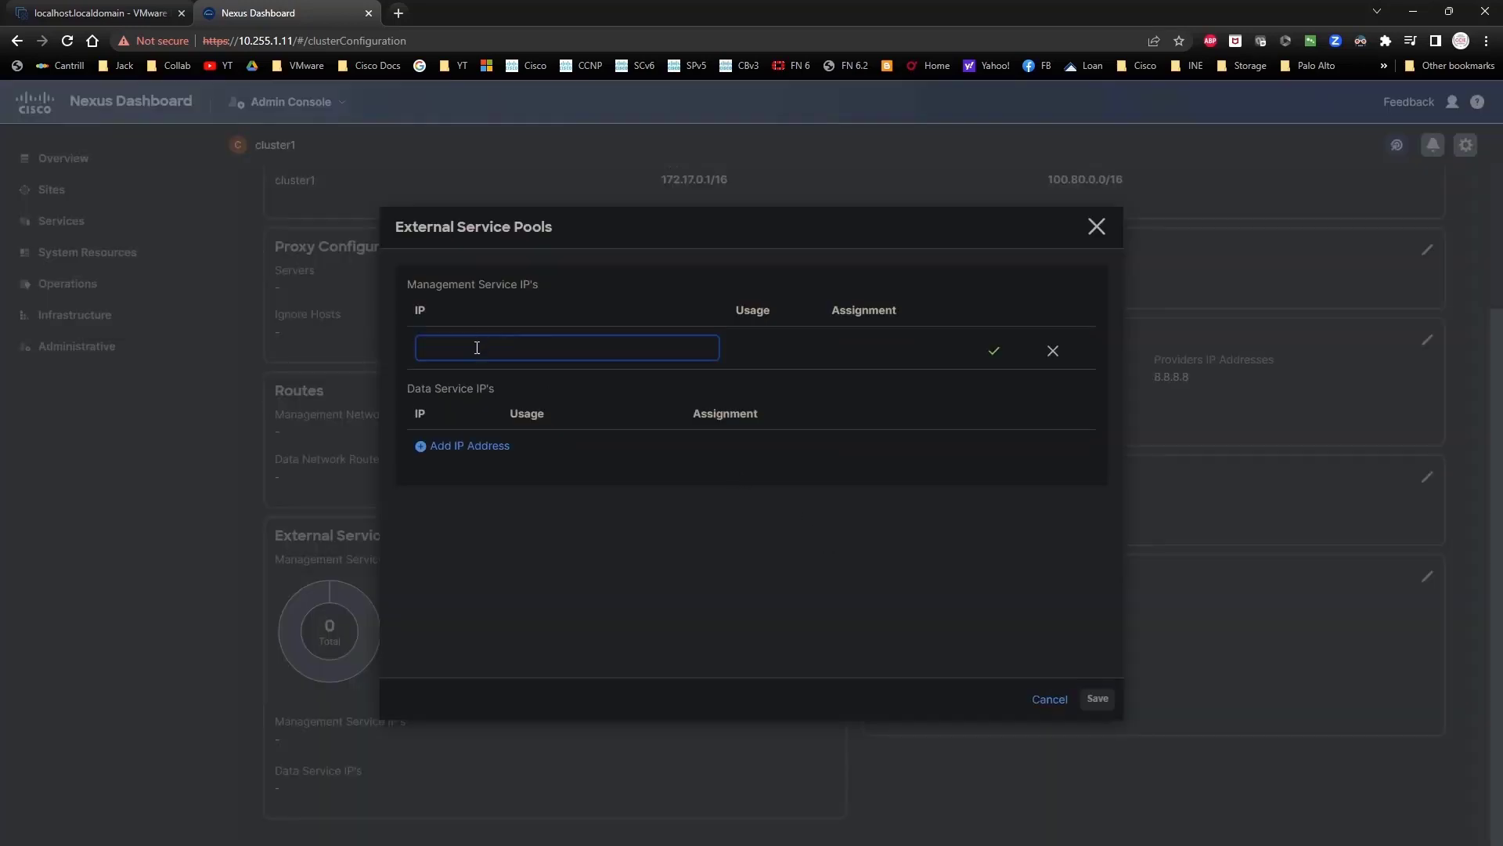
pyautogui.write('10.255.1.12')
pyautogui.click(993, 352)
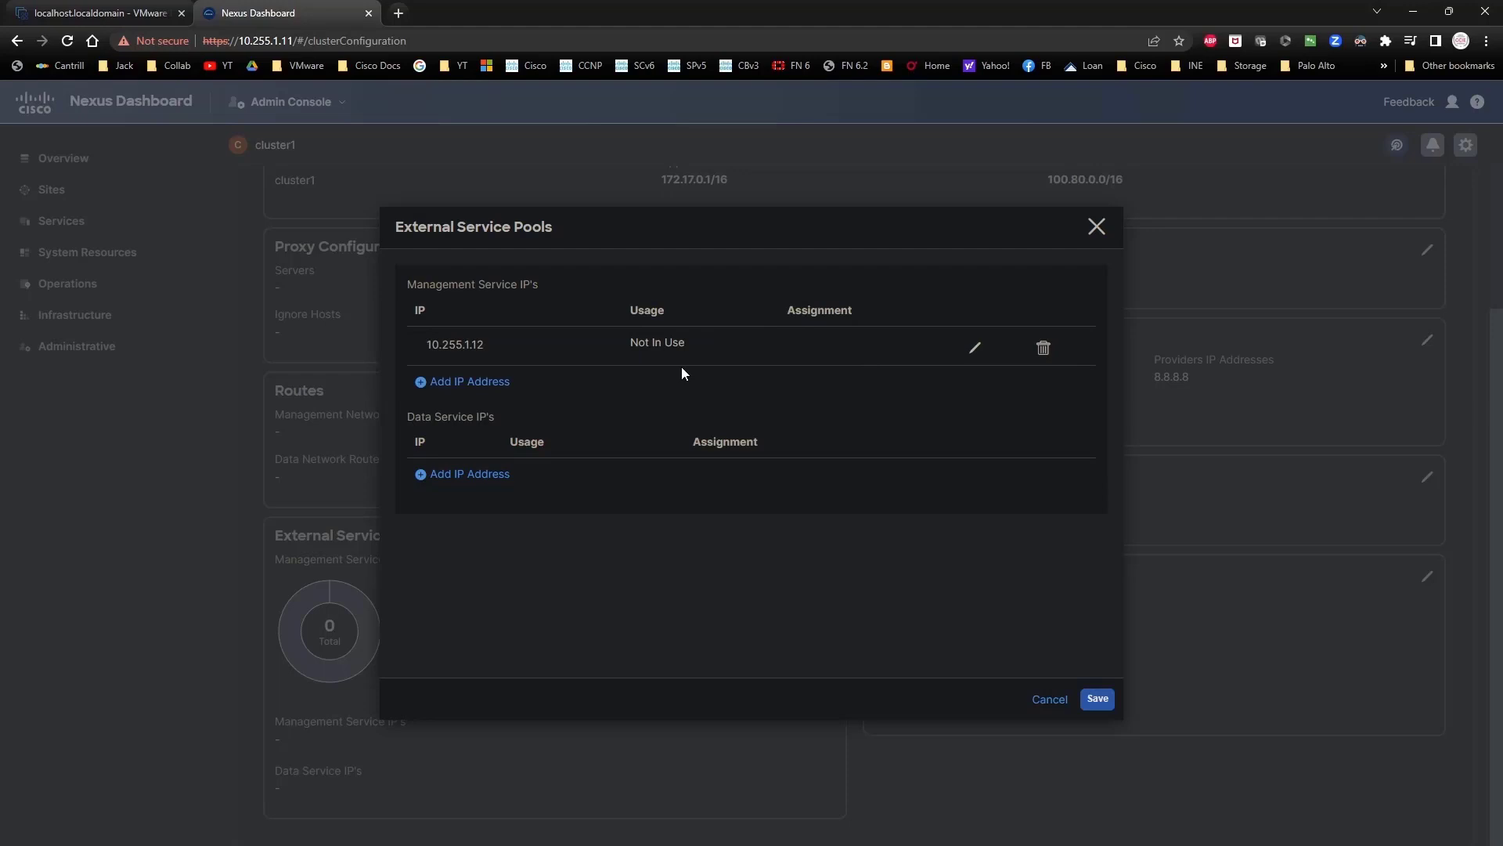
pyautogui.click(482, 382)
pyautogui.write('10.255')
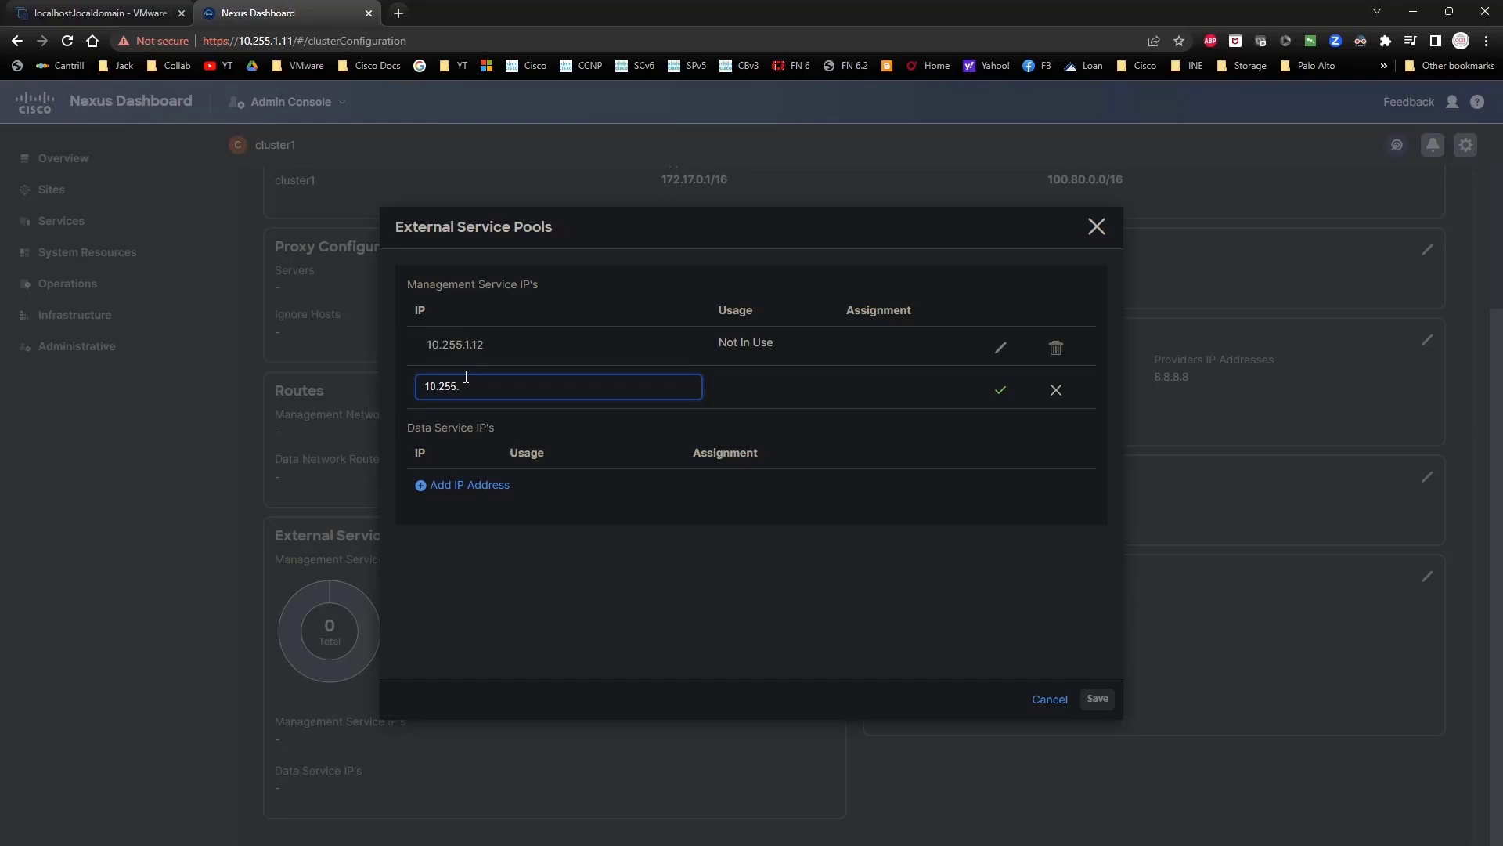
pyautogui.write('.1.13')
pyautogui.click(1001, 390)
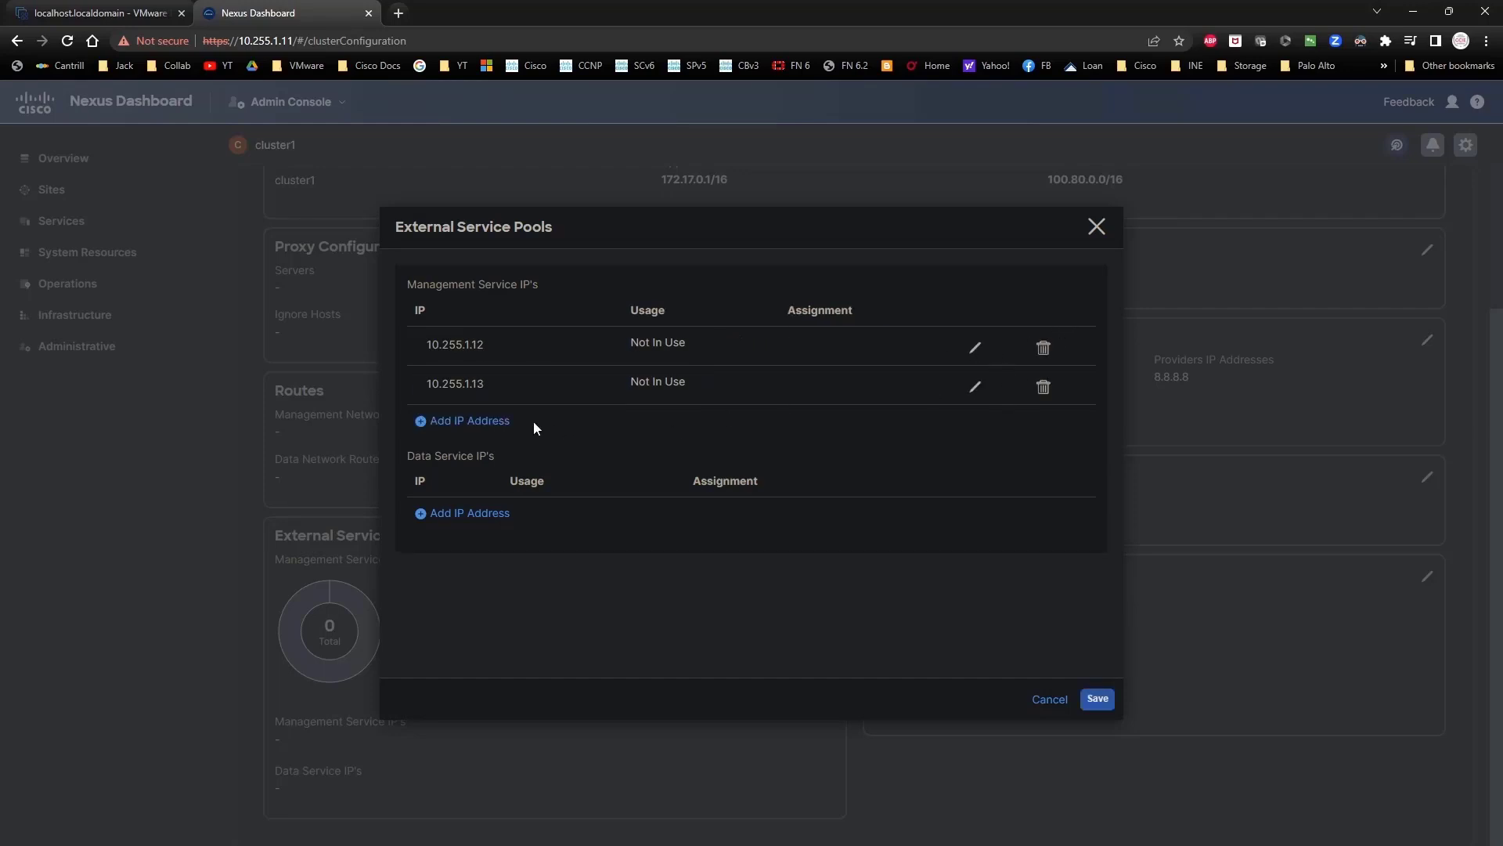
pyautogui.click(492, 419)
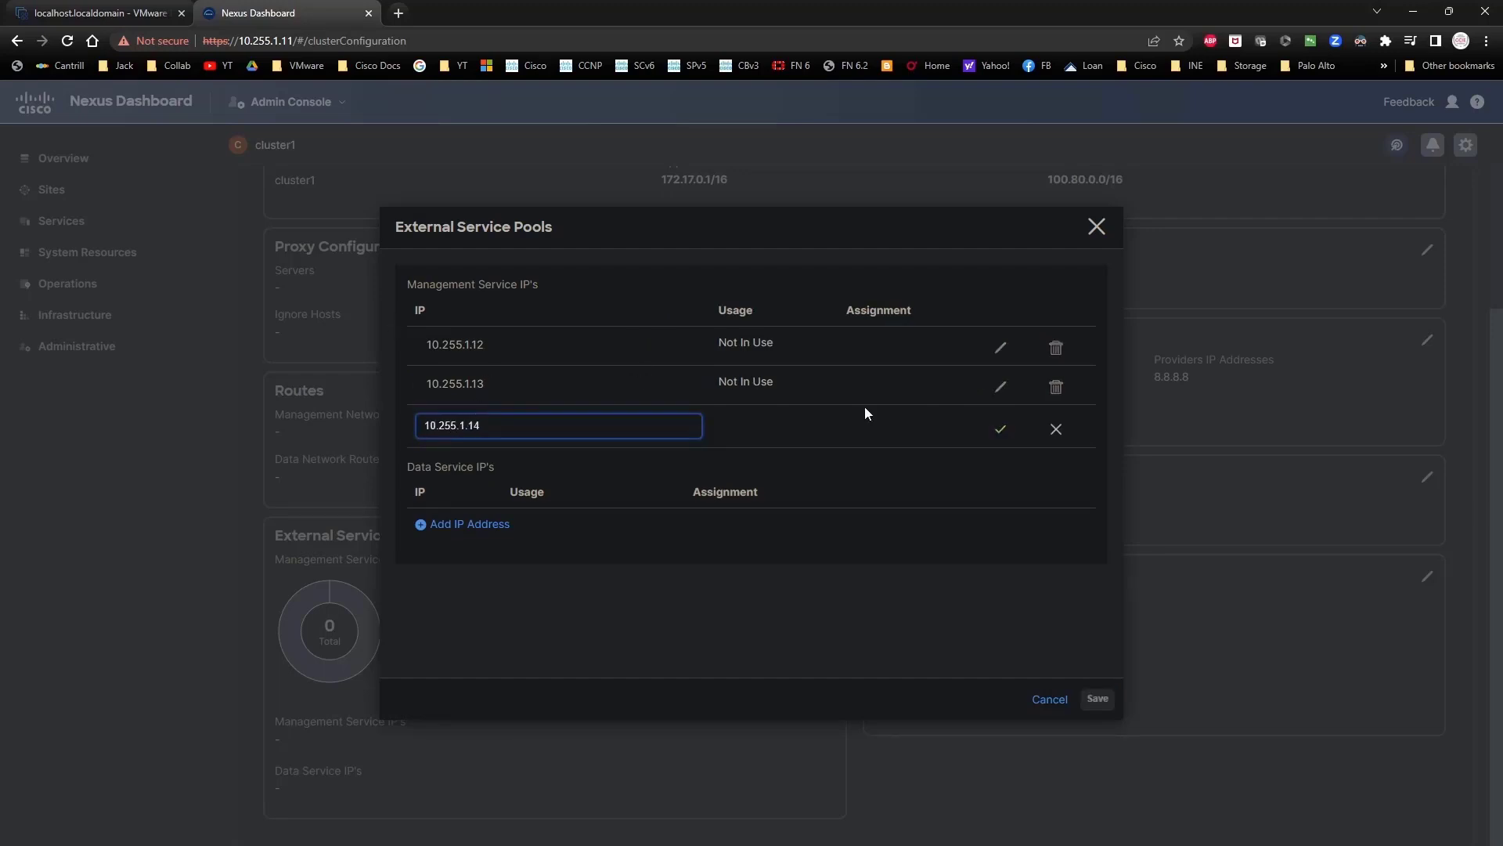
pyautogui.write('10.255.1.14')
pyautogui.click(1000, 429)
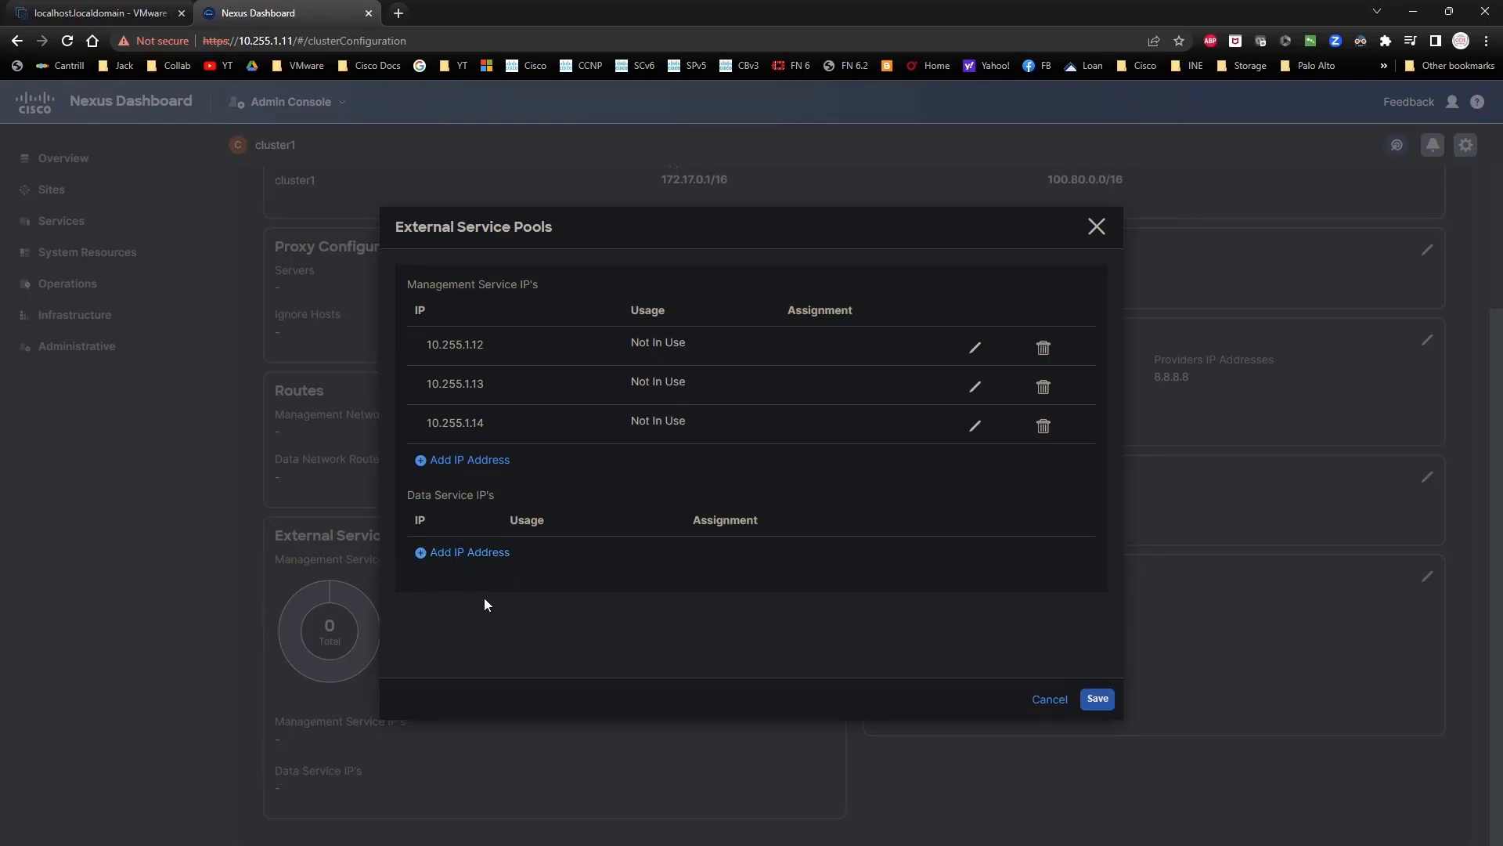
pyautogui.click(1098, 701)
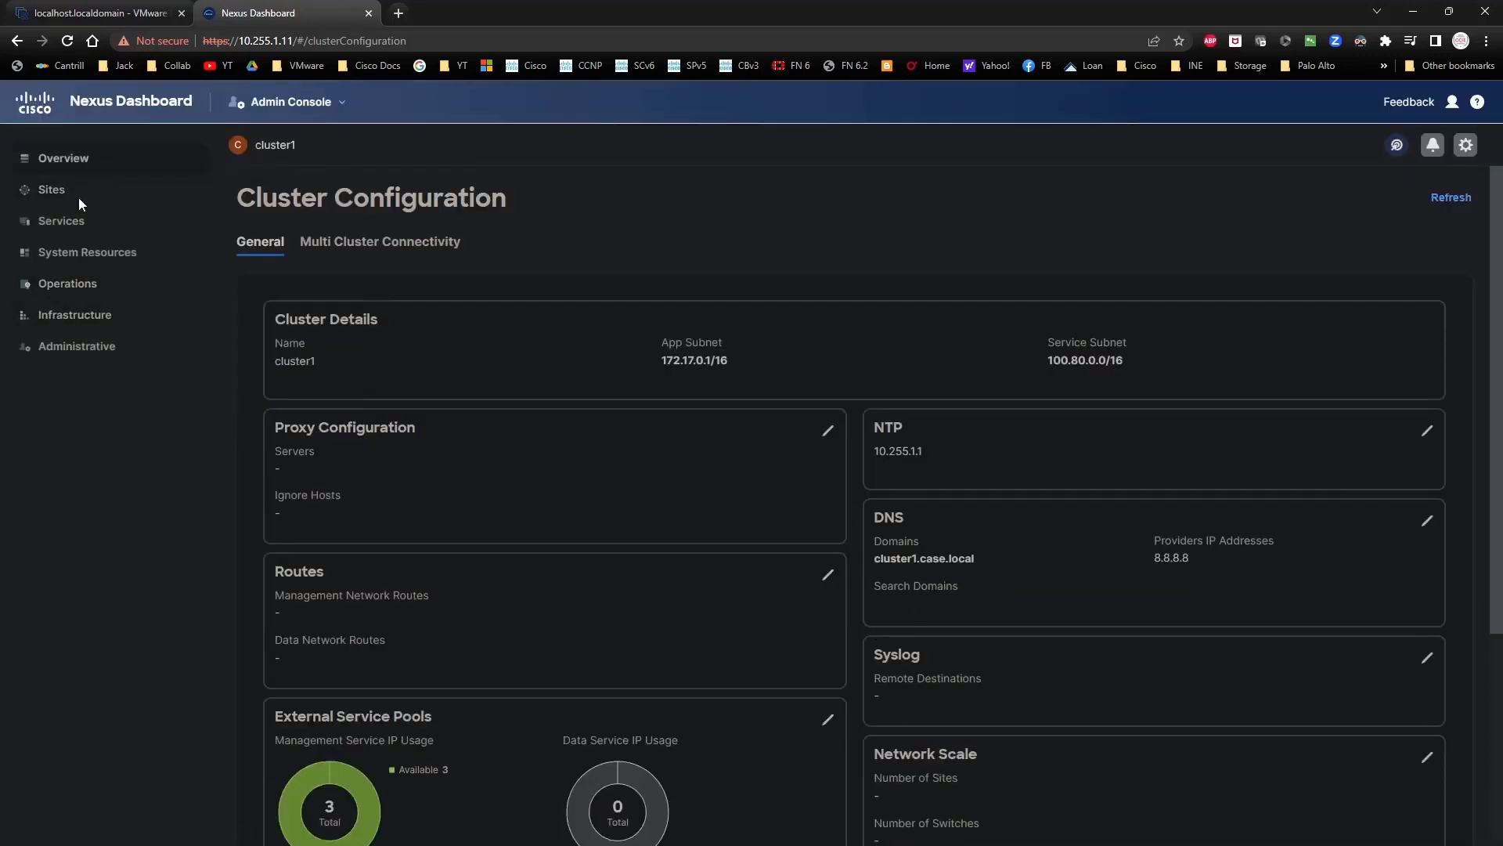
# Step: Go to the Services catalog, cancel Install Services, and browse the App Store listing
pyautogui.click(68, 223)
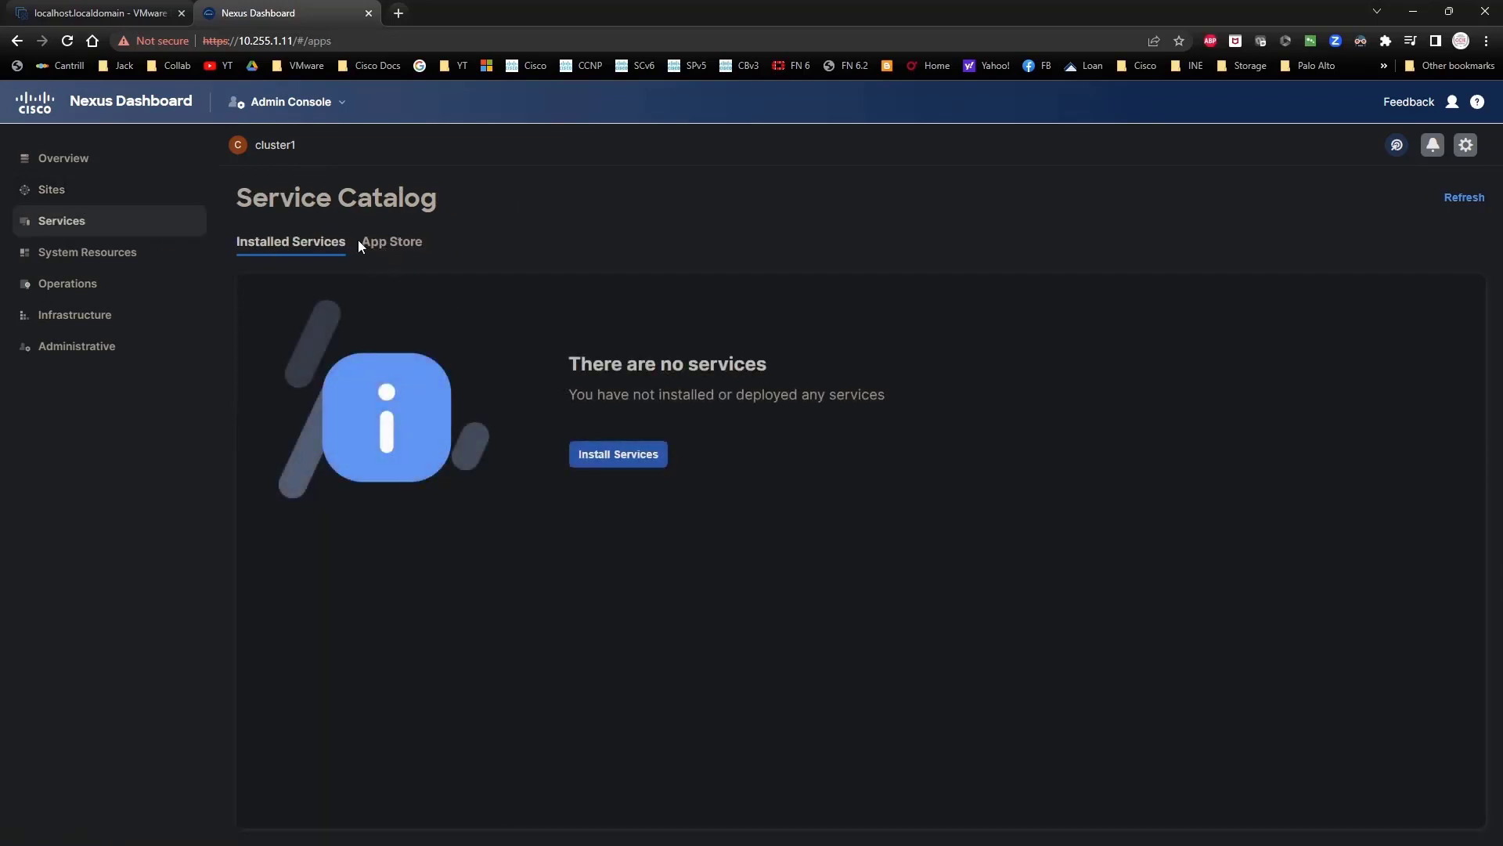
pyautogui.click(615, 454)
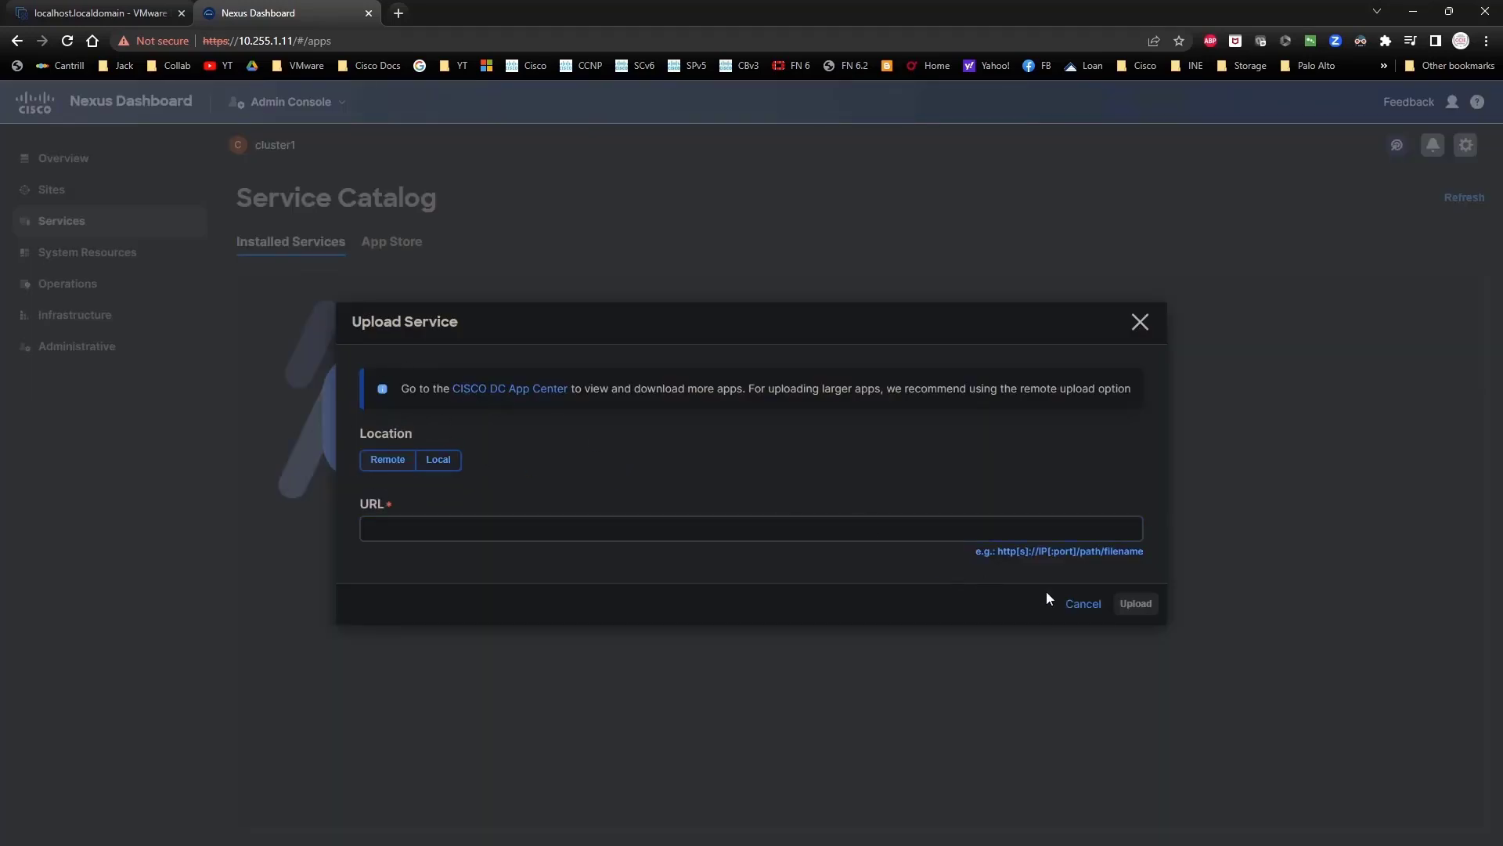
pyautogui.click(1089, 604)
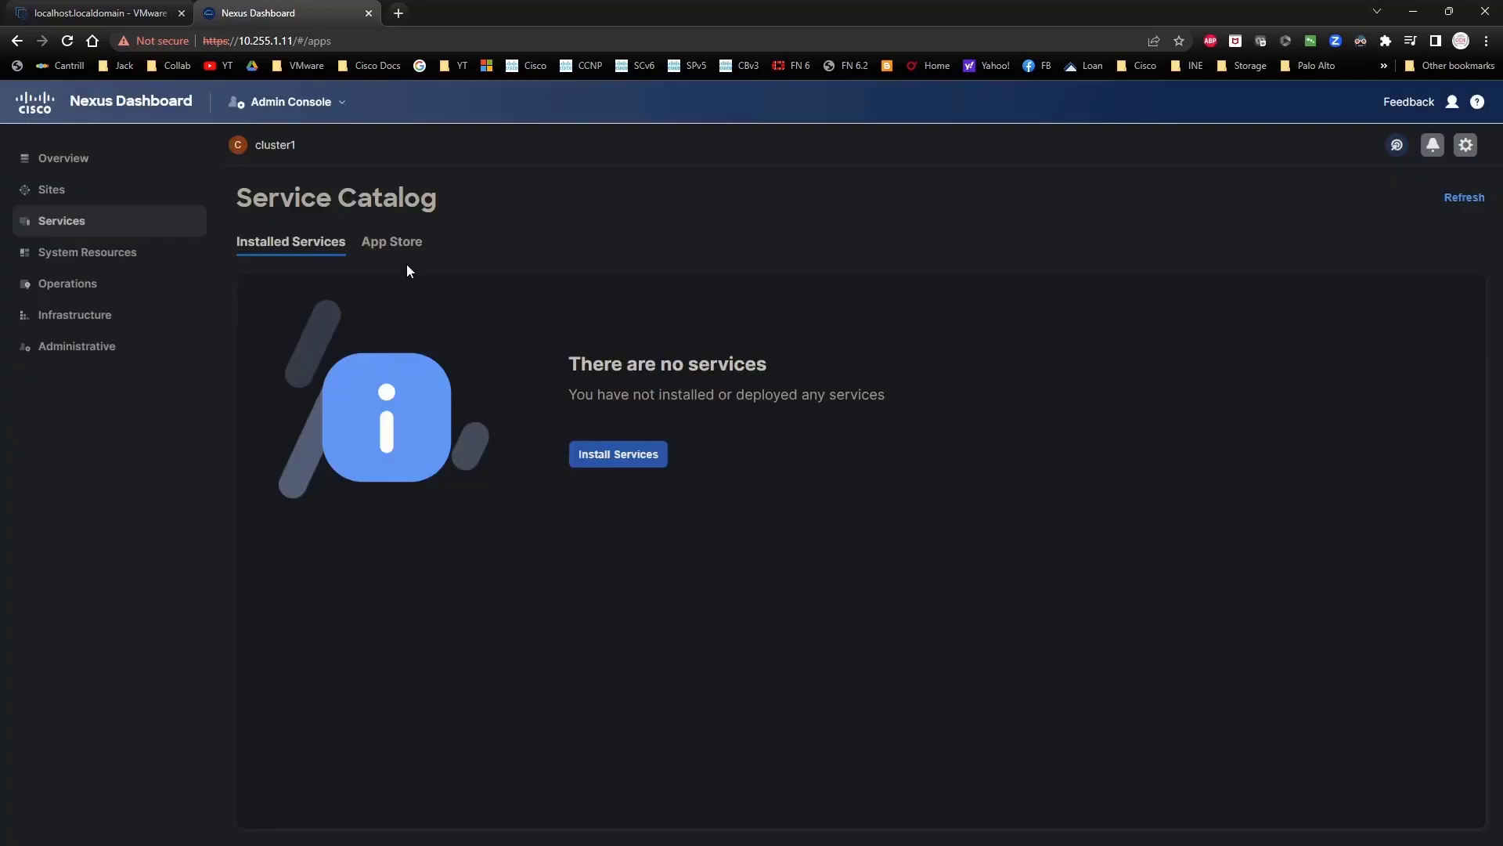
pyautogui.click(390, 243)
pyautogui.scroll(-1, 833, 647)
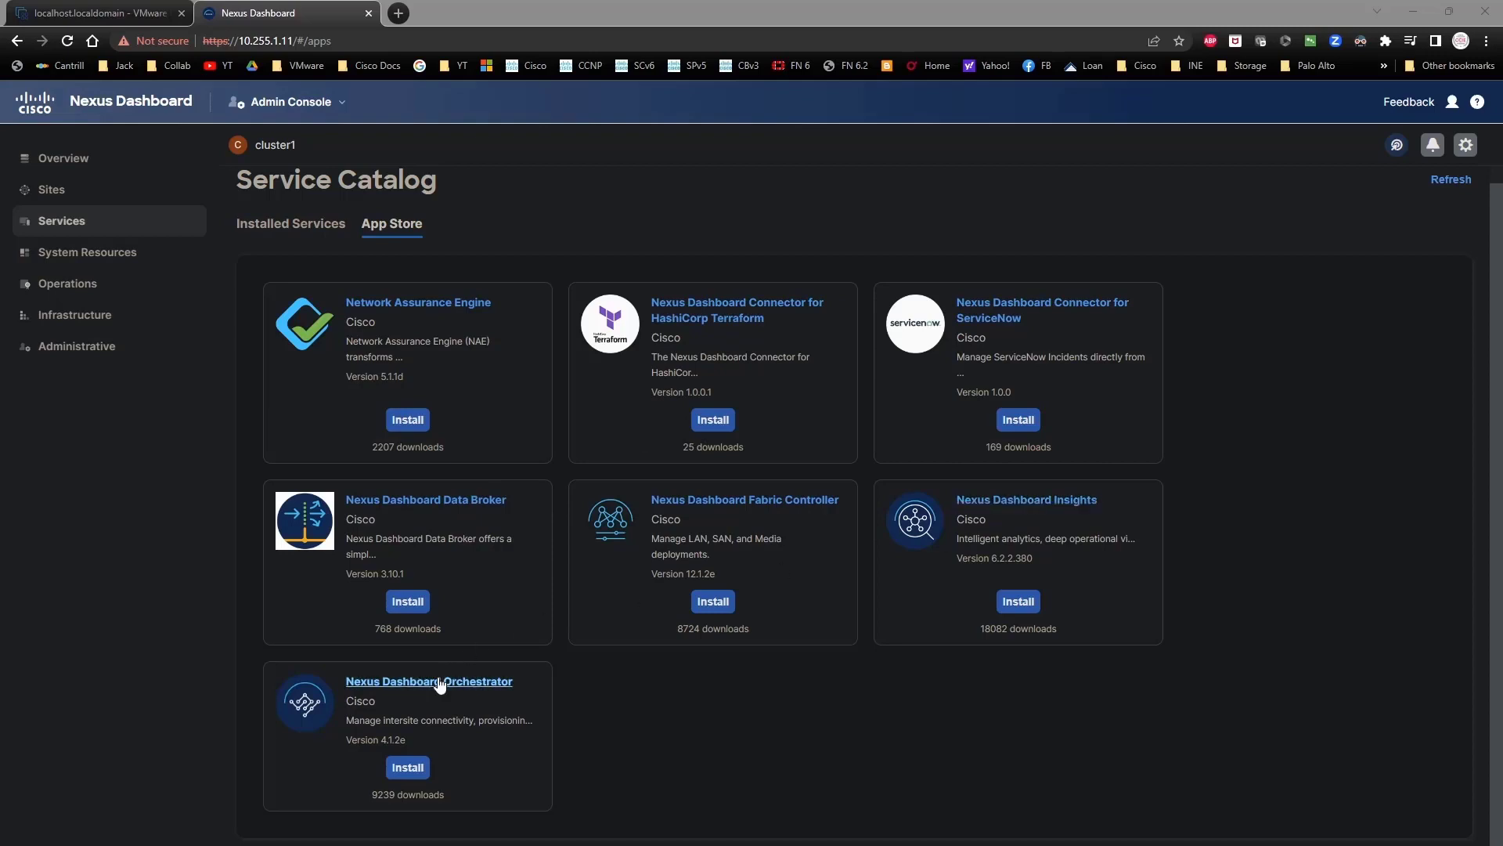
pyautogui.click(610, 724)
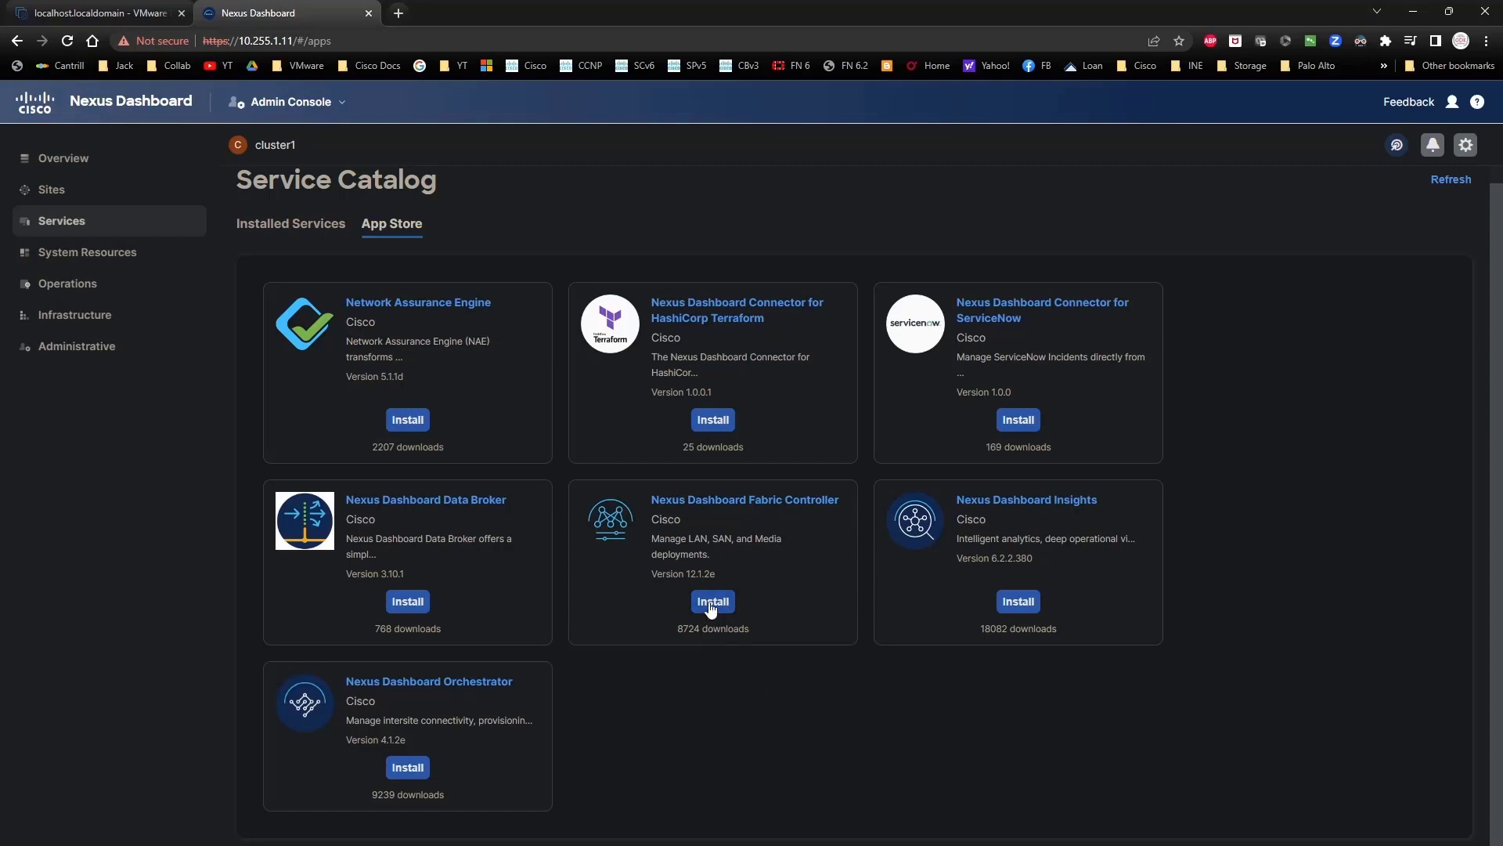
# Step: Install Fabric Controller, signing in to the Cisco account and agreeing to the licence to download
pyautogui.click(712, 602)
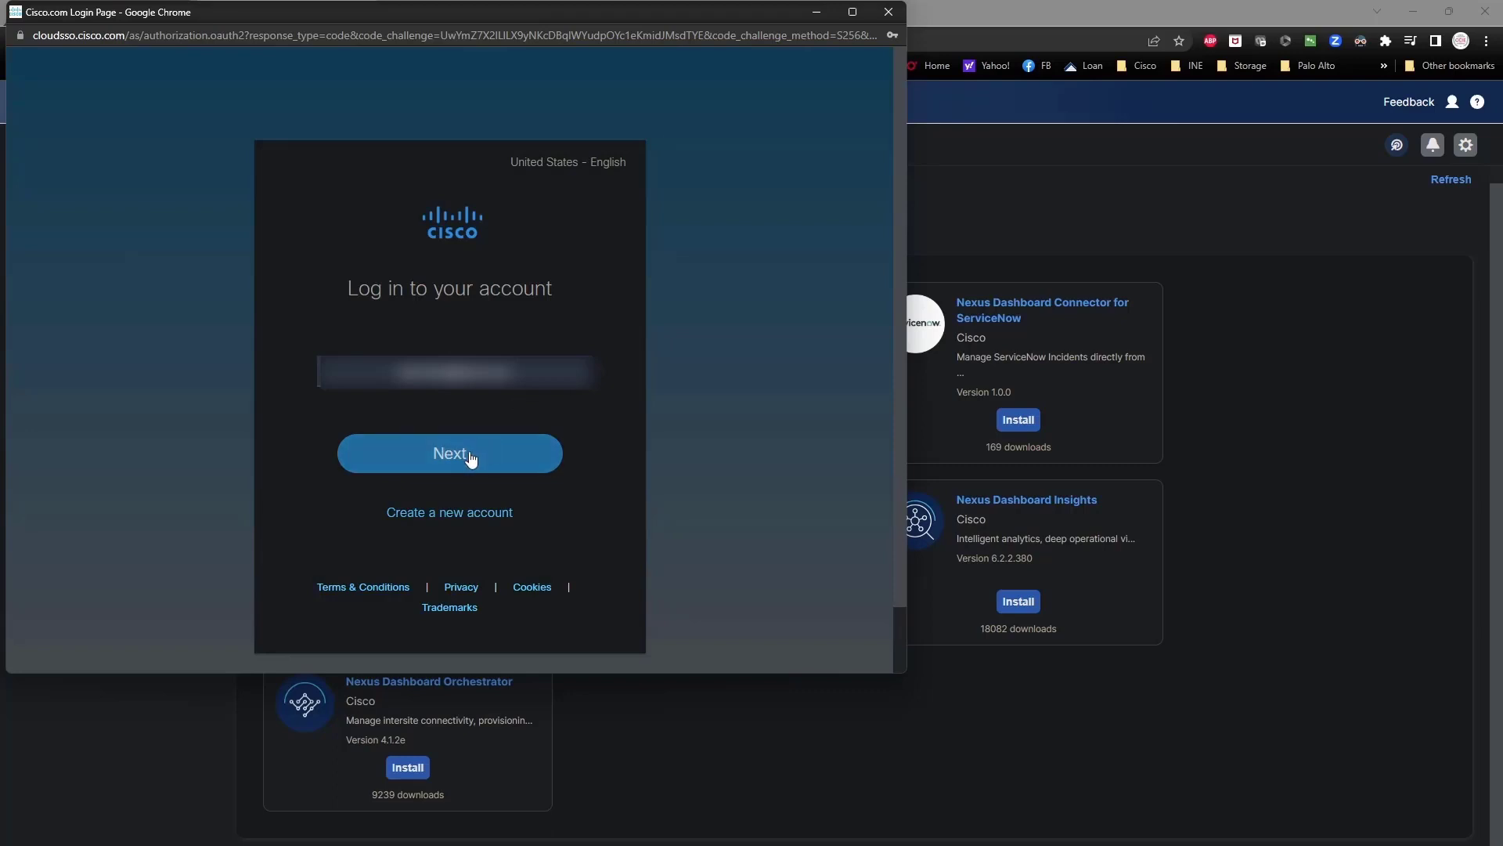
pyautogui.click(471, 457)
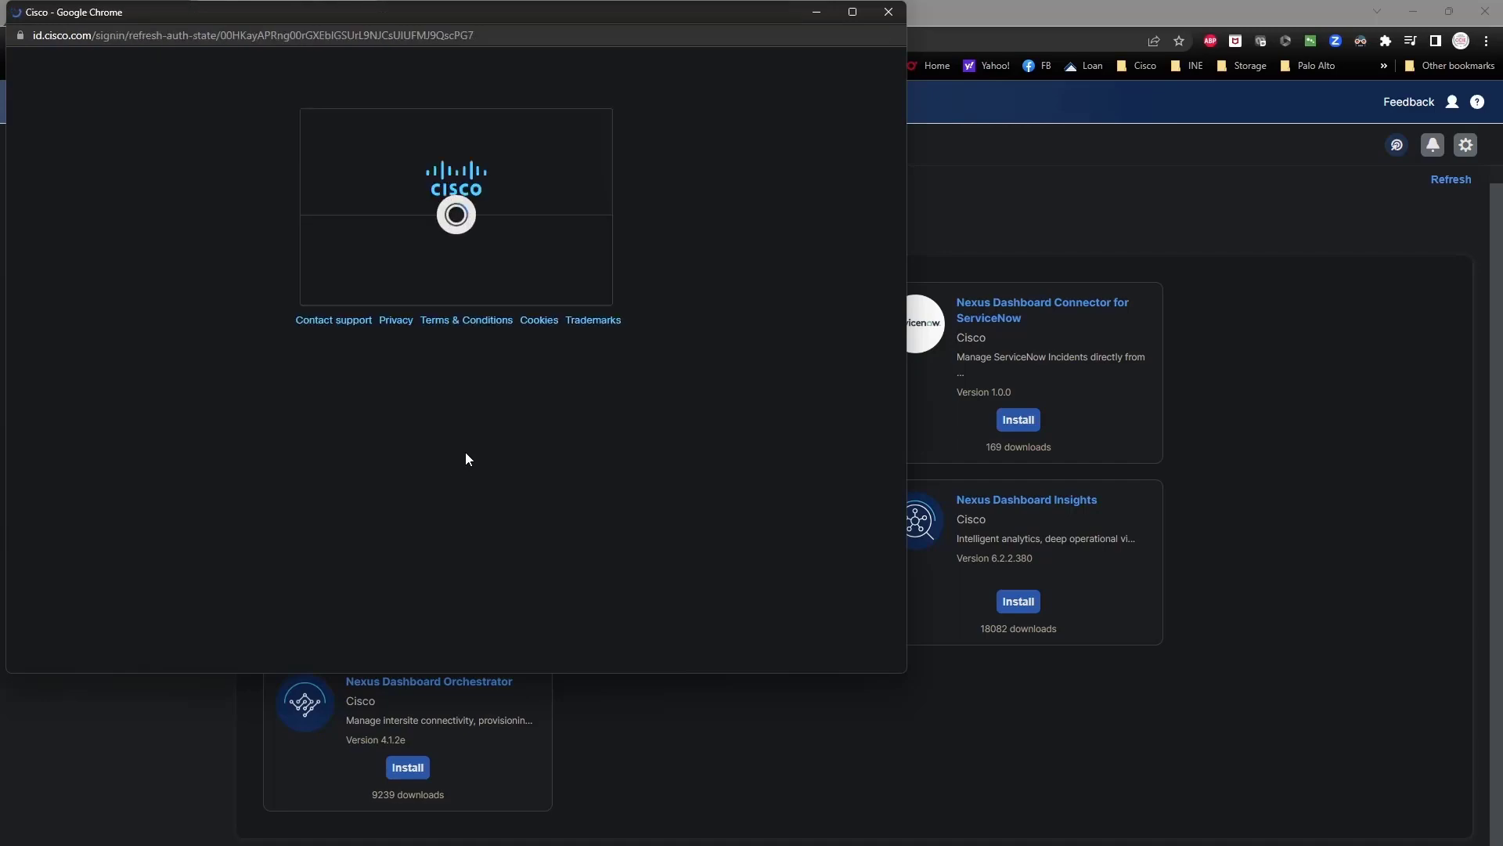
pyautogui.click(537, 429)
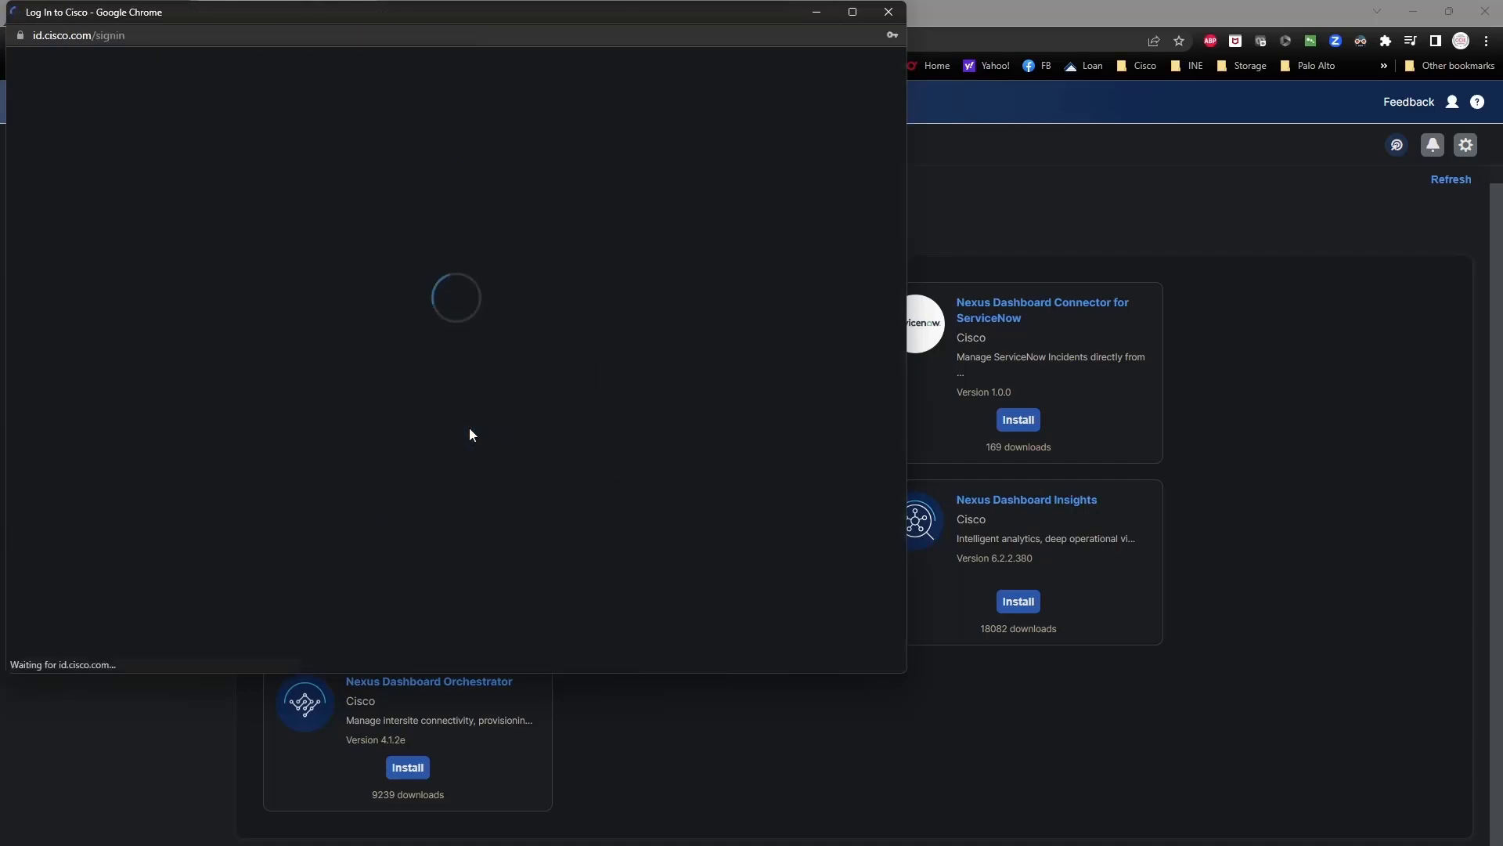
pyautogui.click(458, 505)
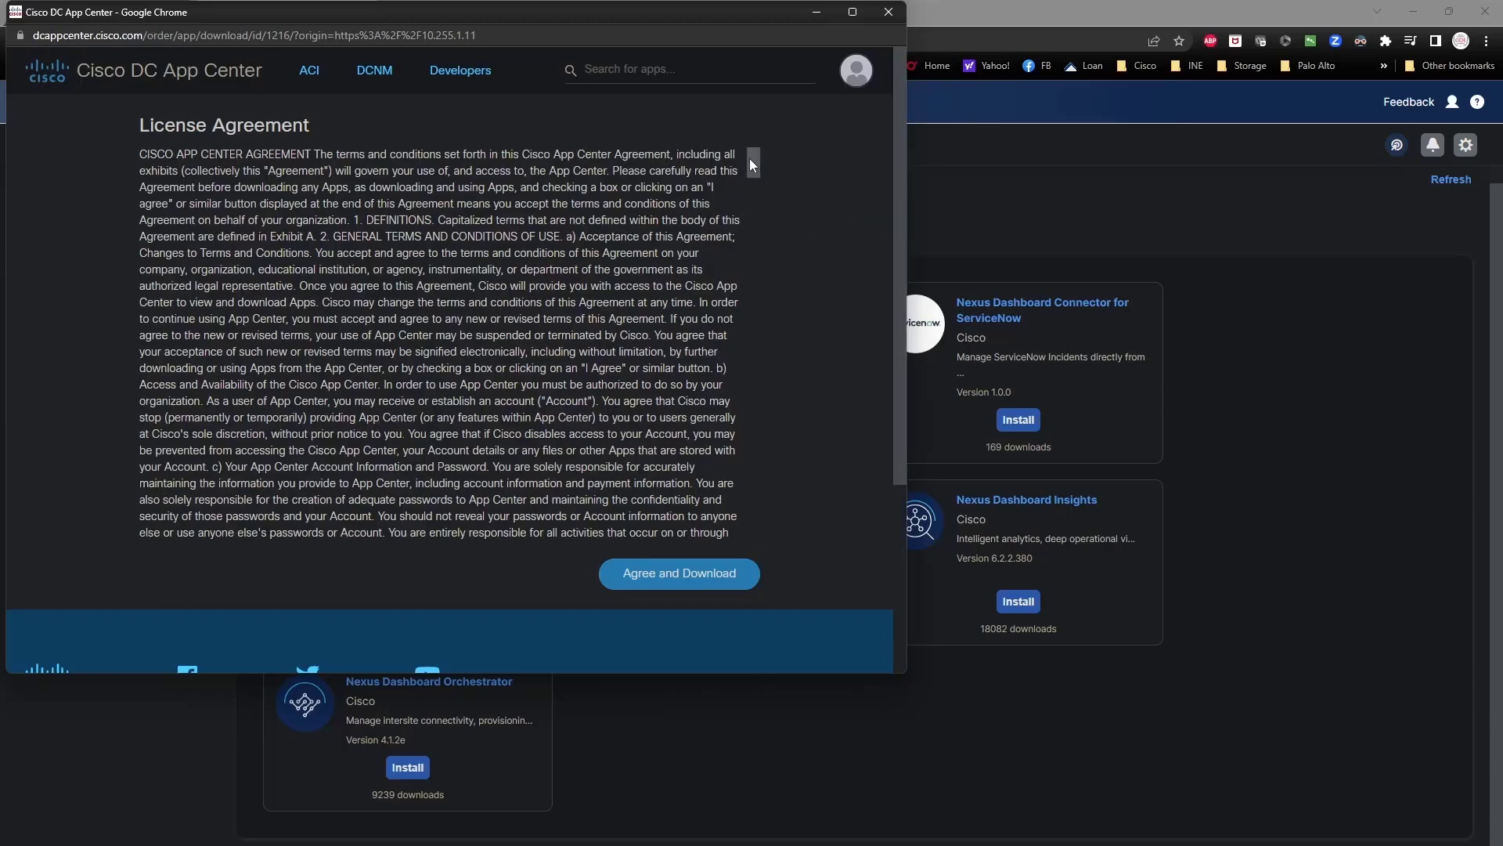
pyautogui.moveTo(750, 158); pyautogui.dragTo(745, 543)
pyautogui.click(668, 575)
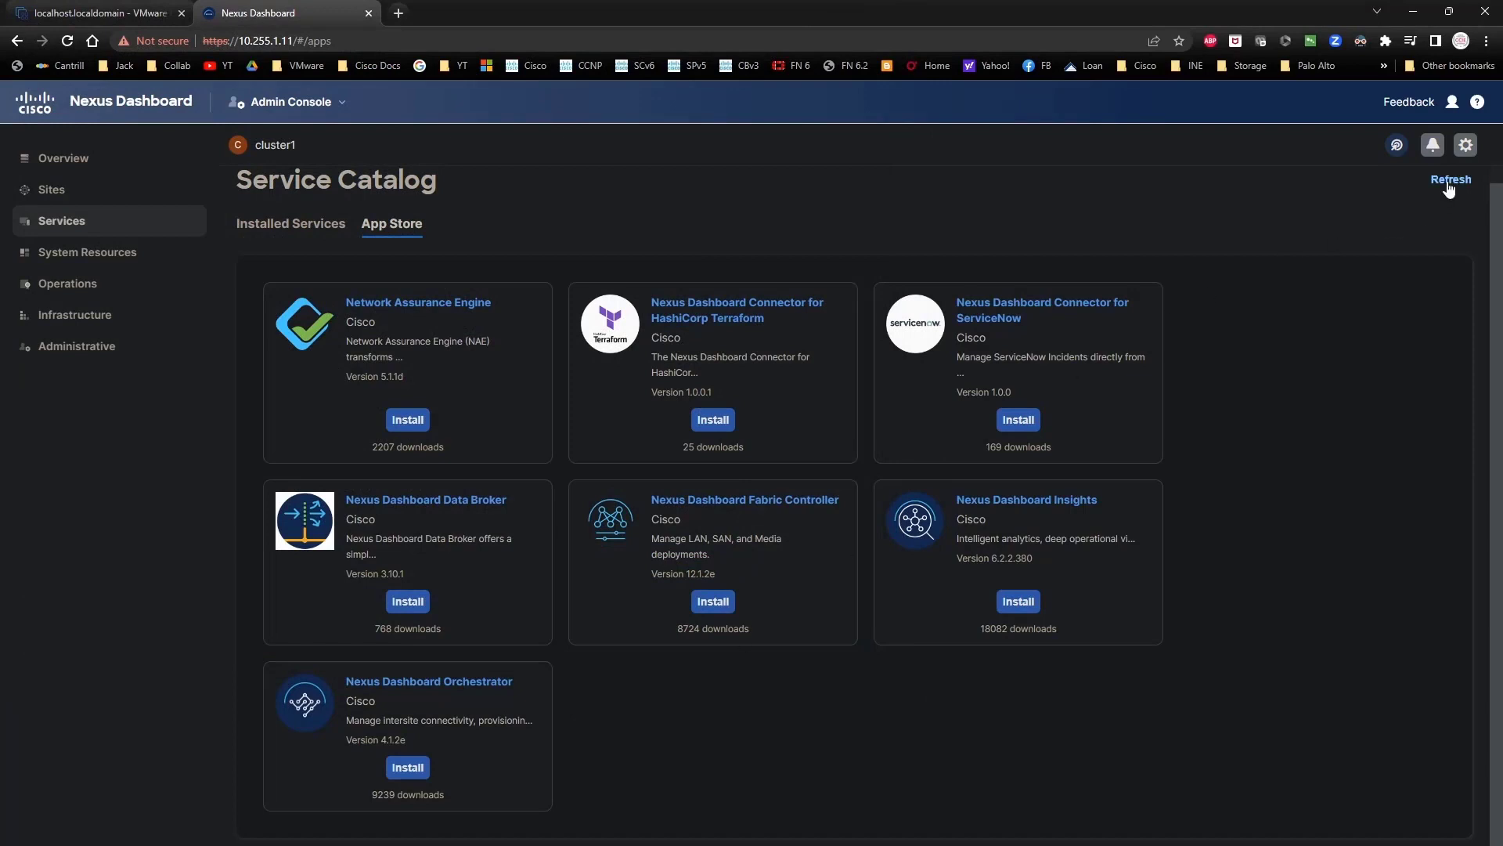
# Step: Refresh, check Installed Services for the downloaded Fabric Controller 12.1.2e, and enable it
pyautogui.click(1450, 180)
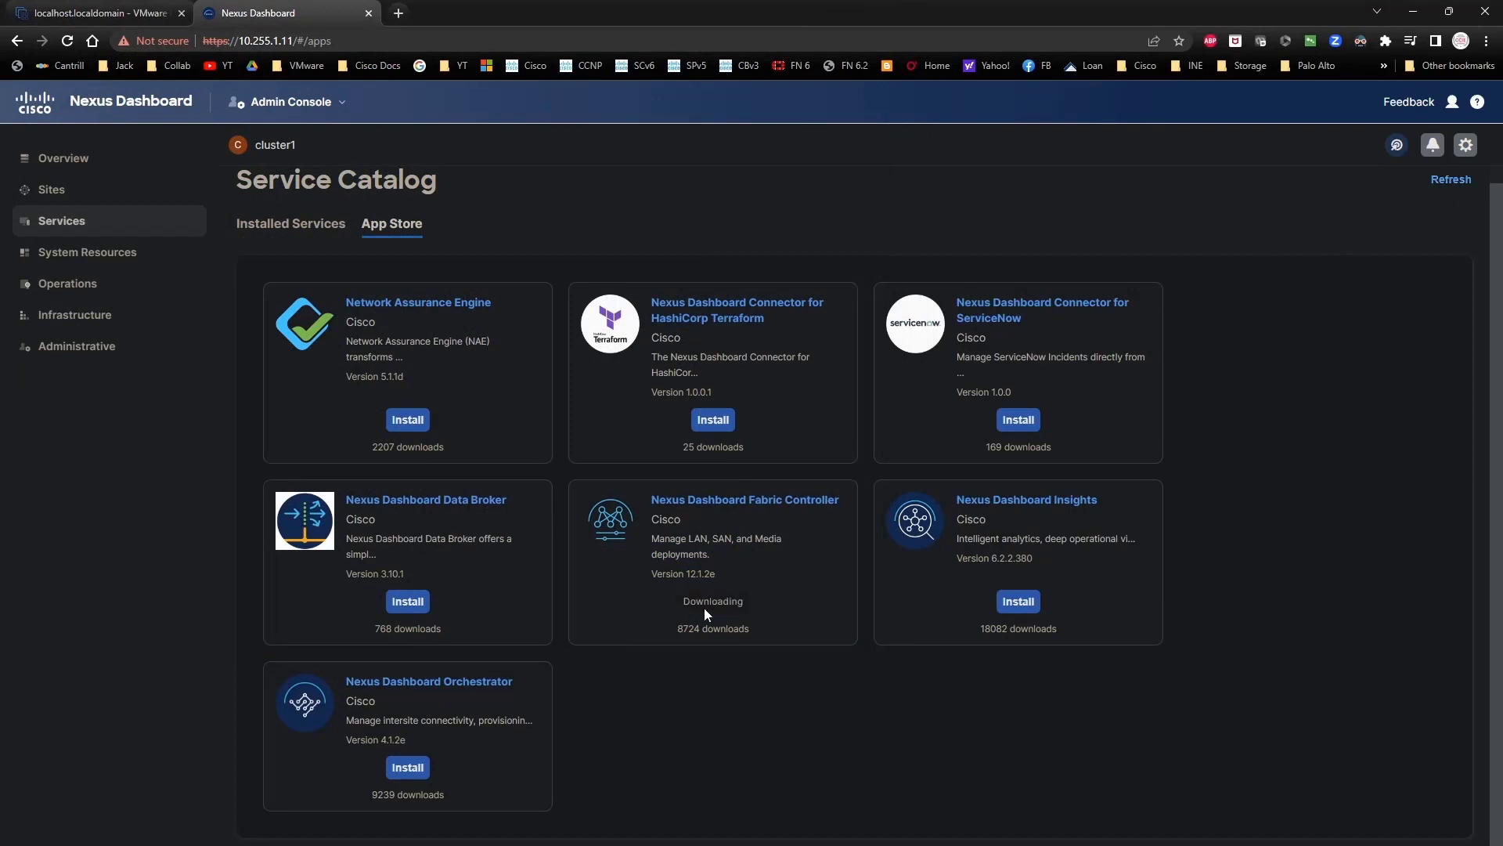
pyautogui.click(313, 227)
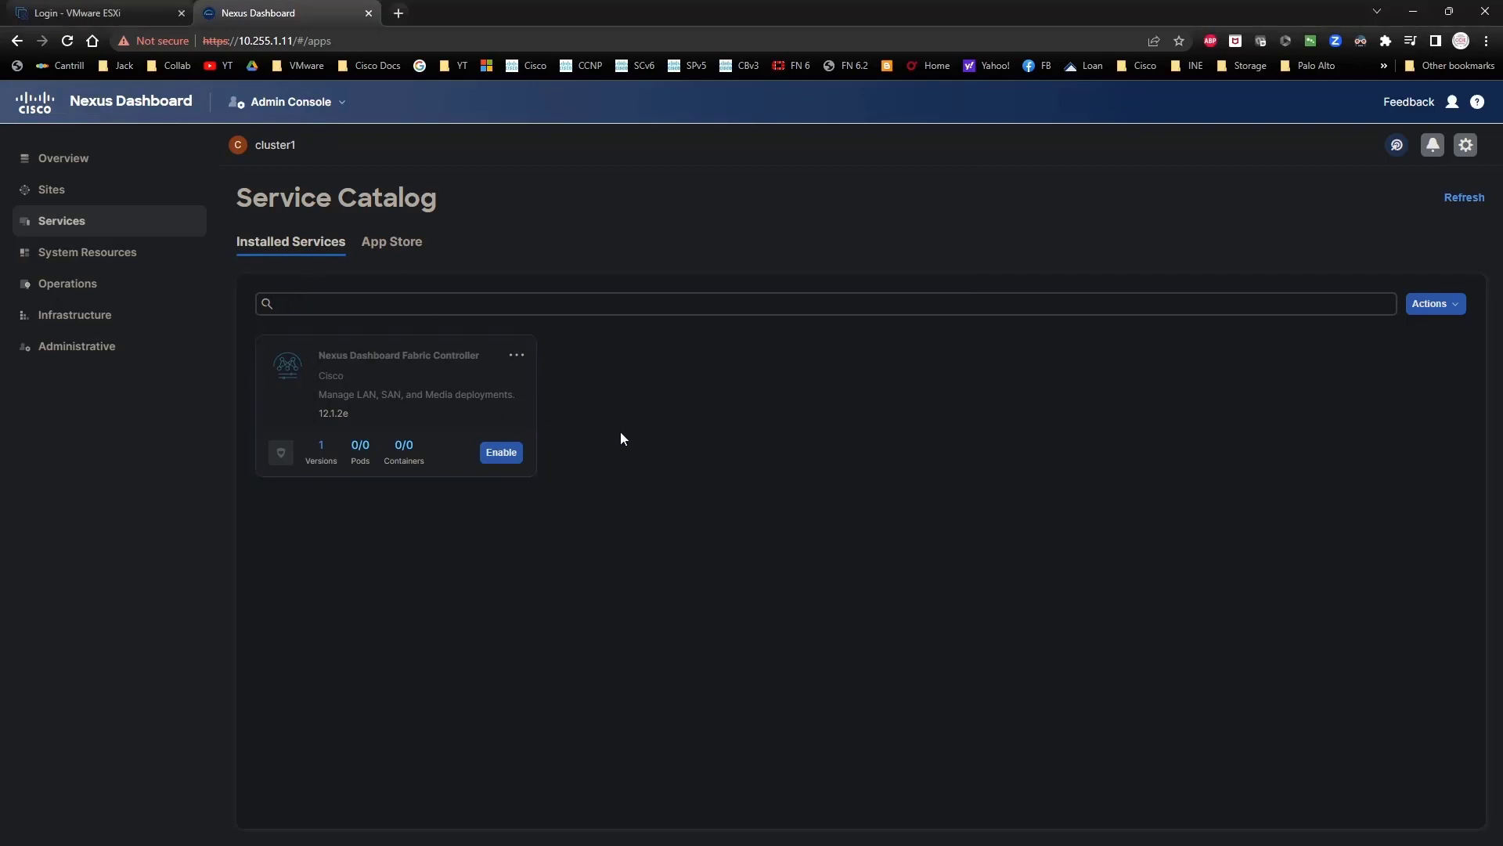
pyautogui.click(494, 454)
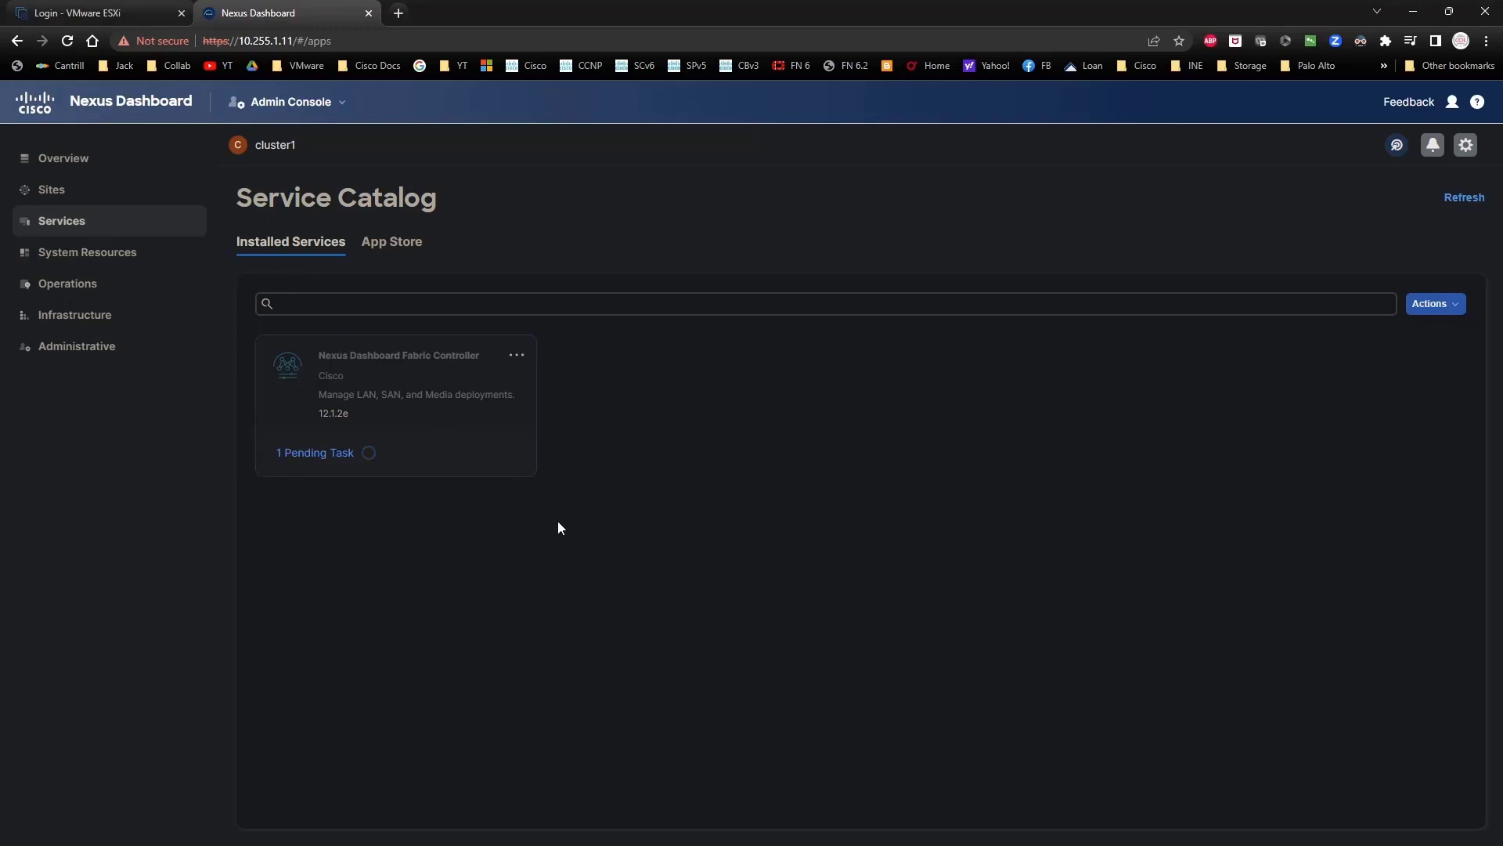
# Step: Follow the pending enable task, then open Fabric Controller details showing Healthy, Running, 14/14 pods
pyautogui.click(1434, 303)
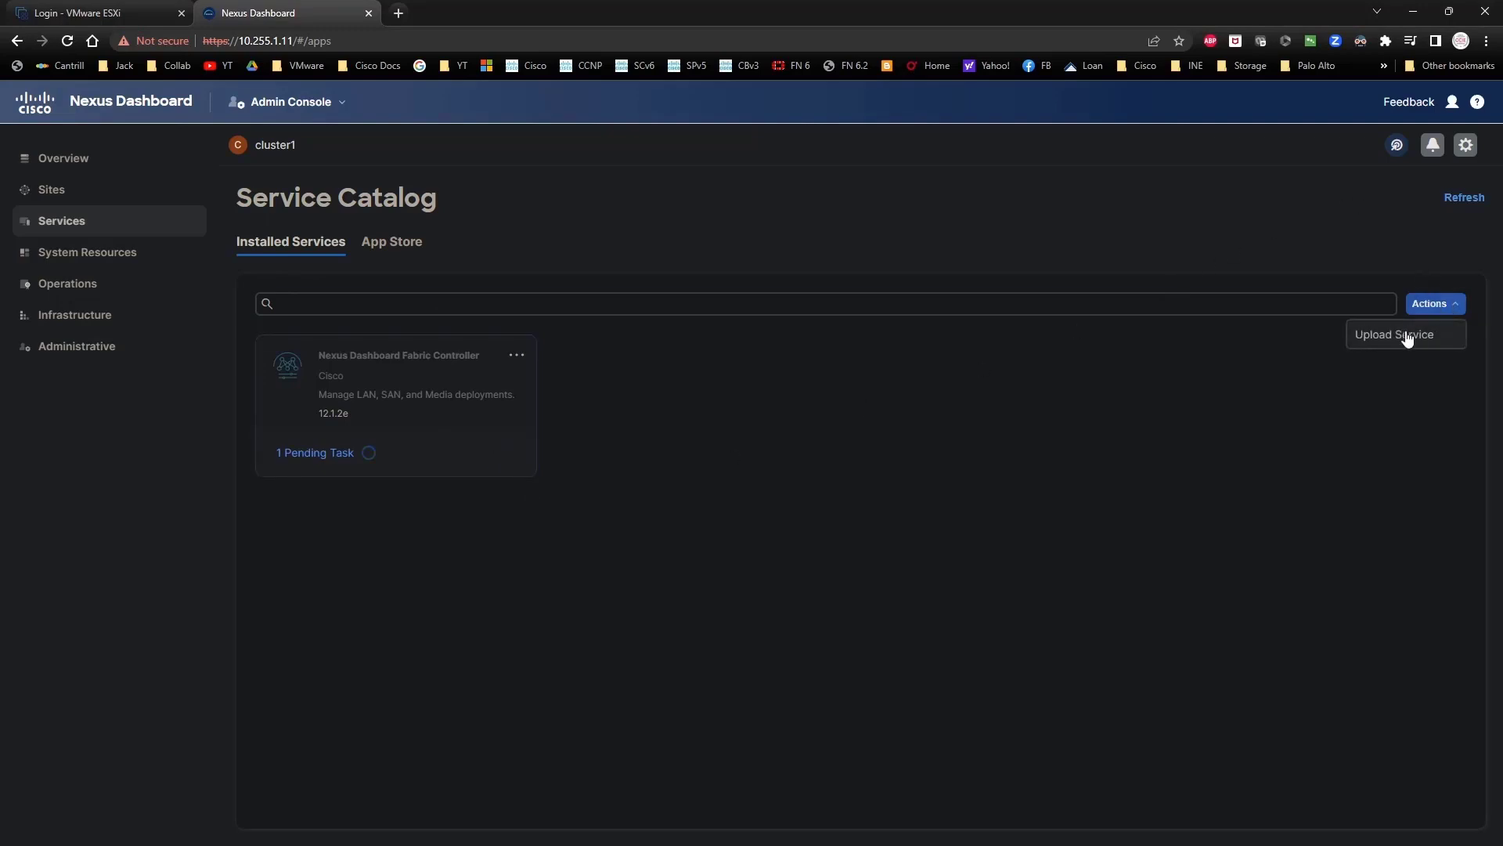
pyautogui.click(315, 455)
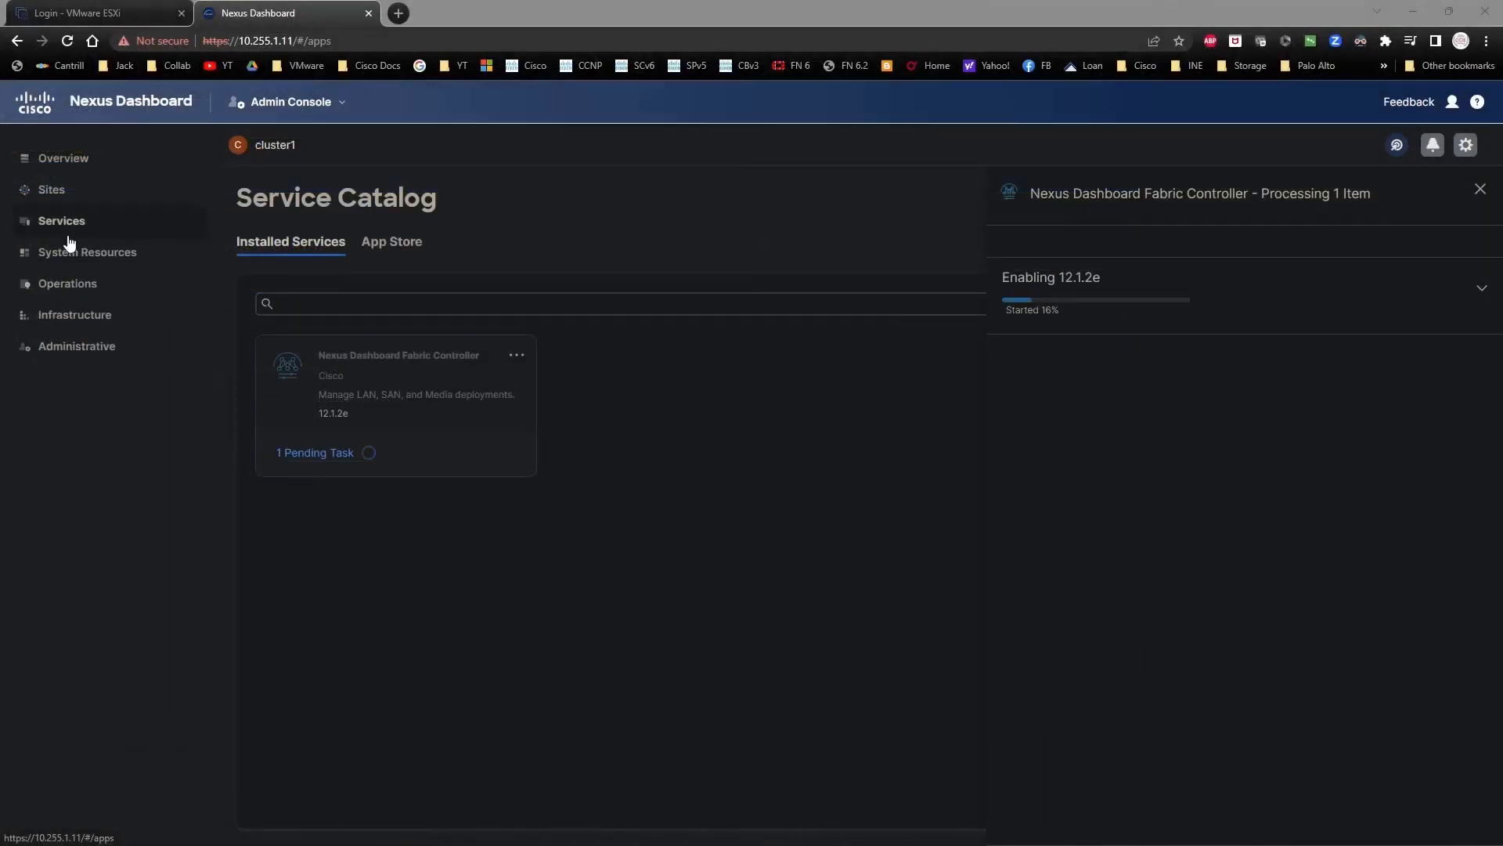
pyautogui.click(67, 234)
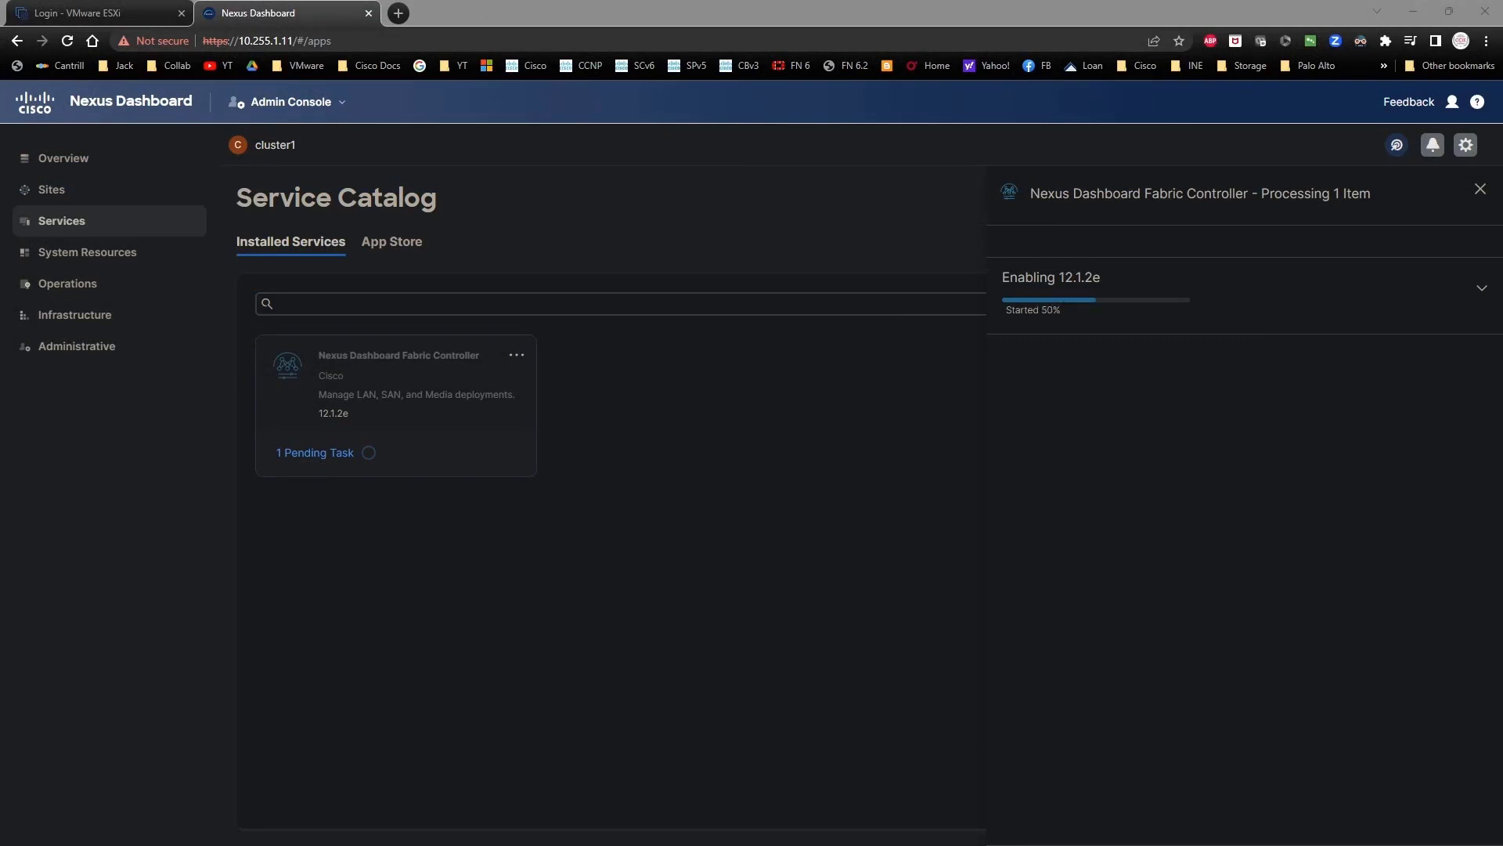
pyautogui.click(1483, 289)
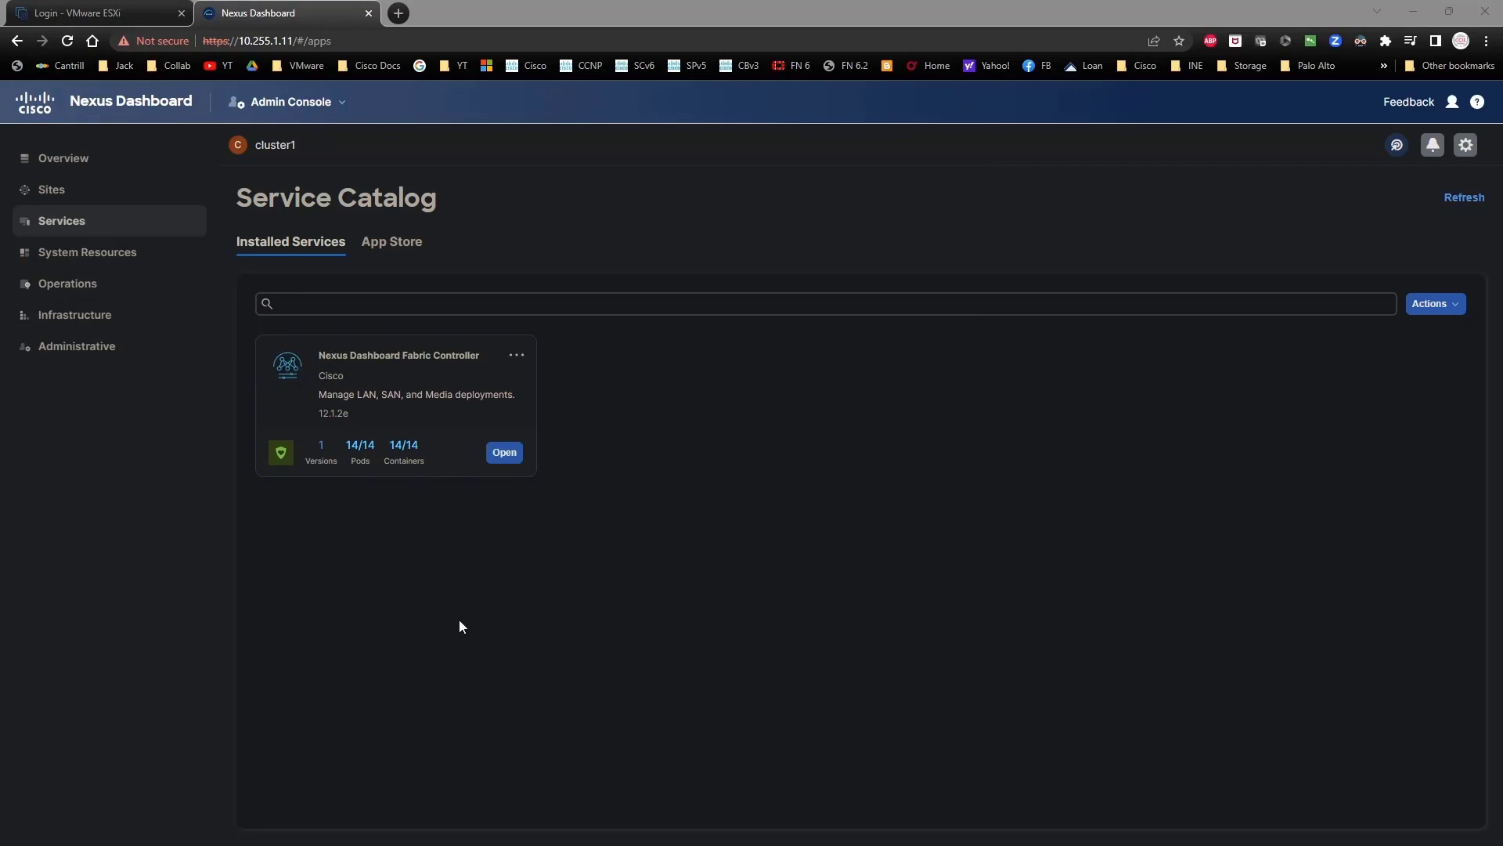
pyautogui.click(523, 357)
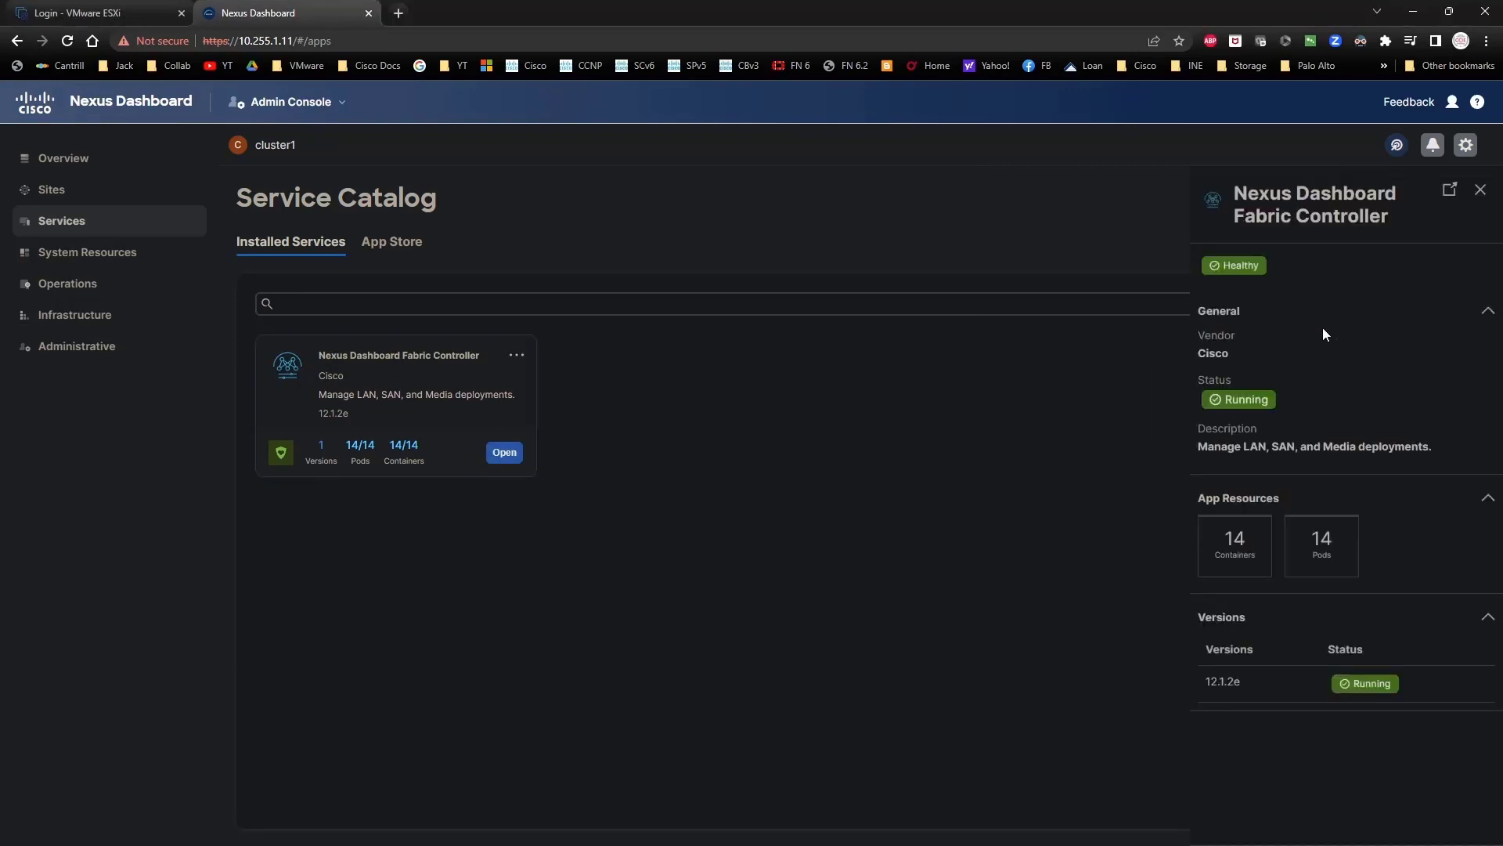
# Step: Launch Fabric Controller and dismiss the prerequisites notice with Do not show this message again
pyautogui.click(968, 543)
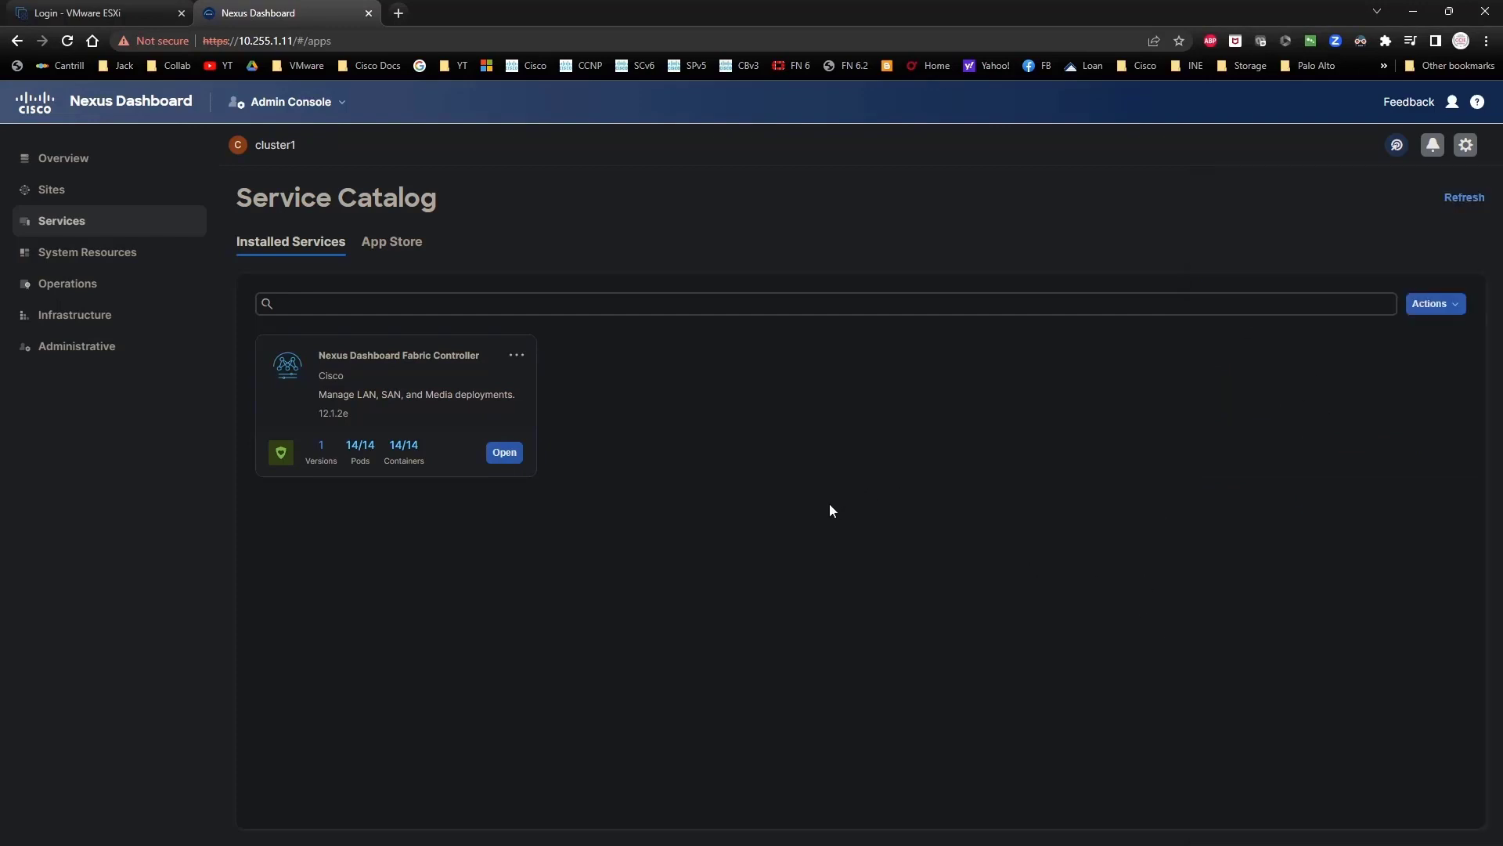
pyautogui.click(505, 454)
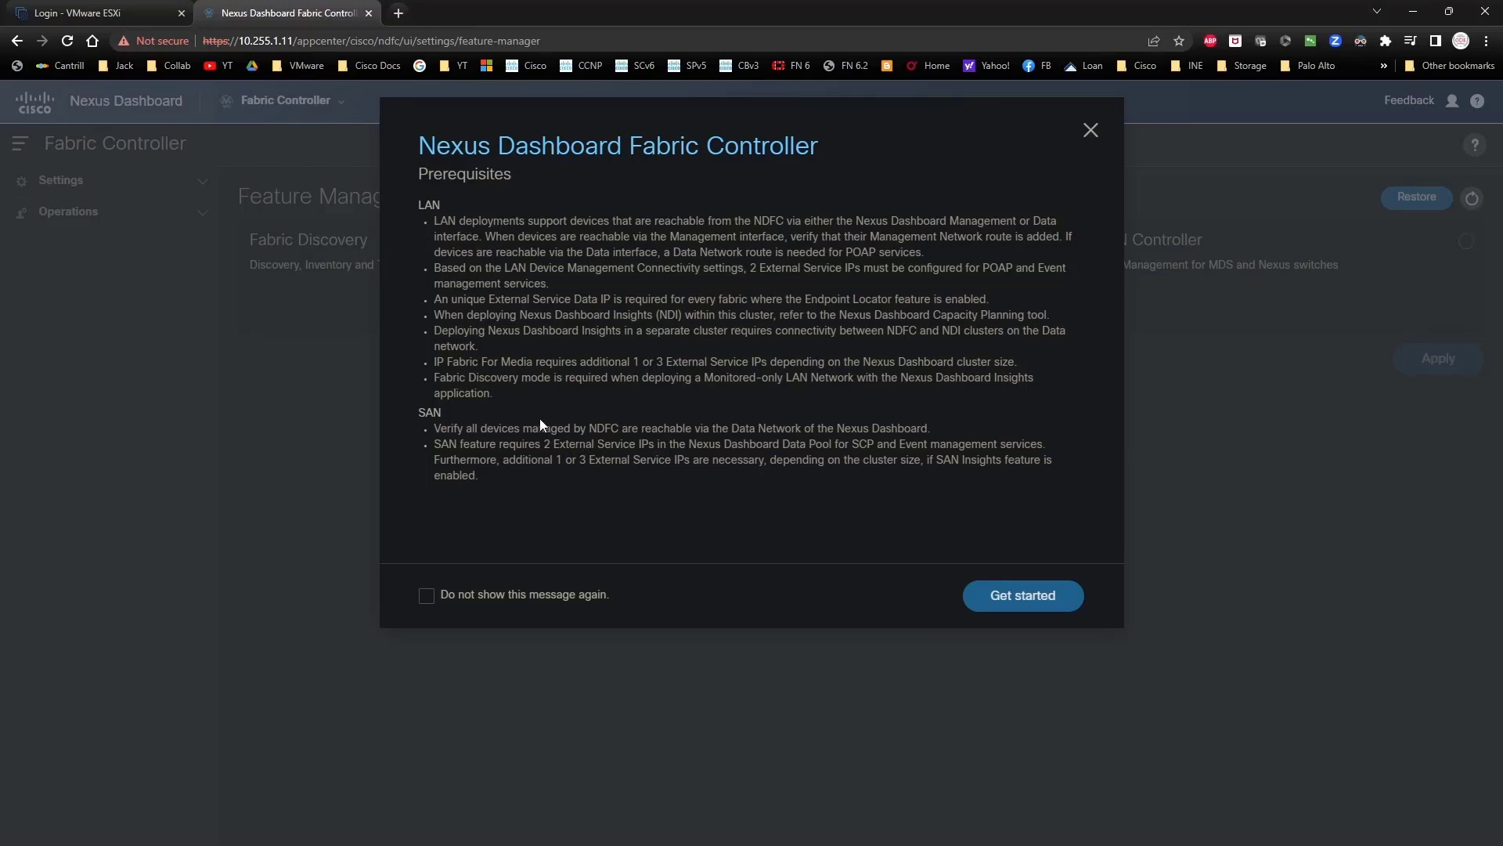
pyautogui.click(523, 598)
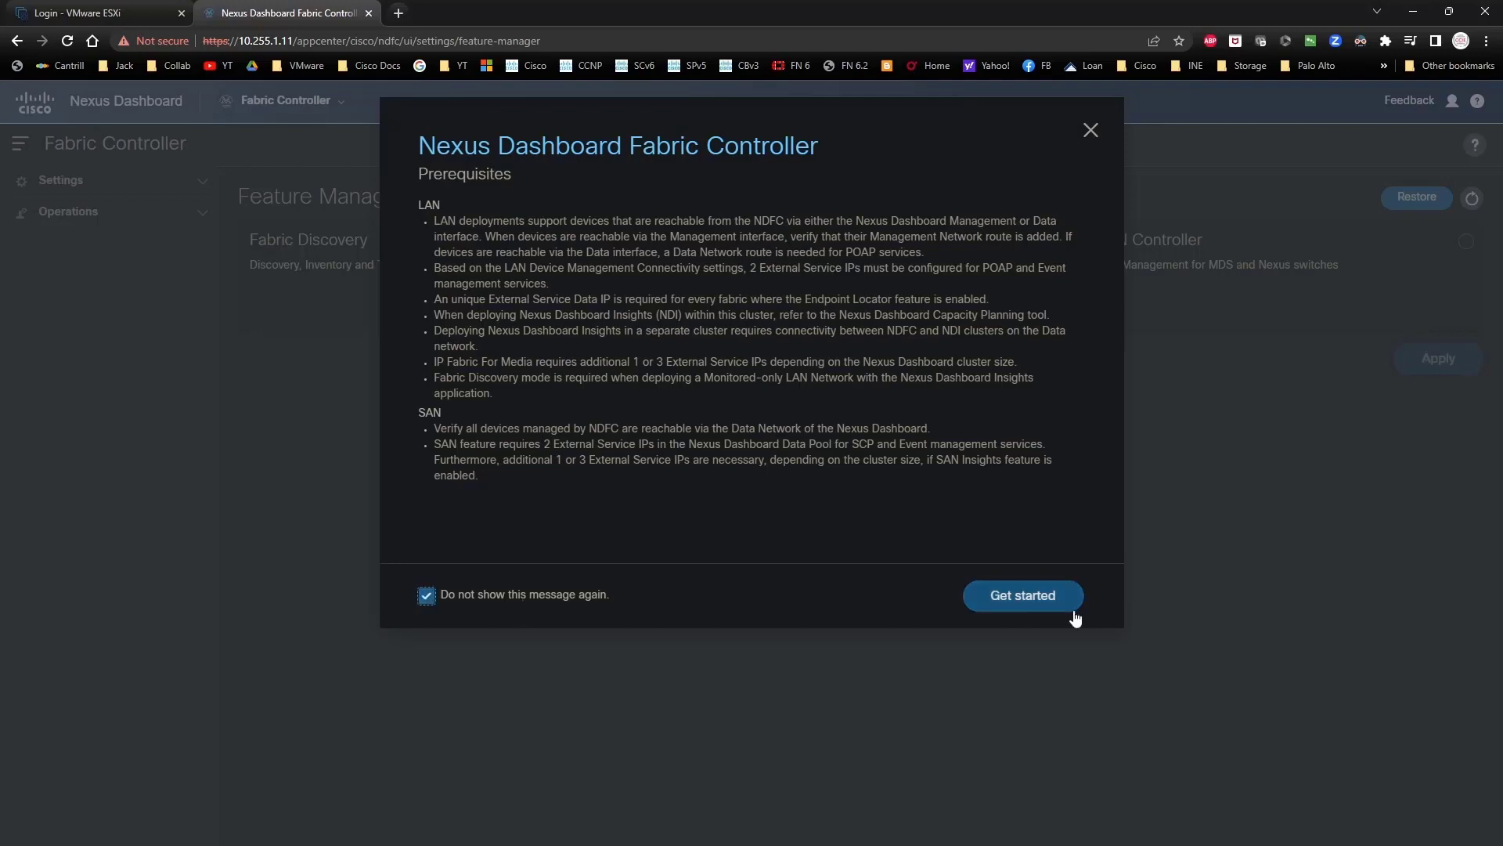
pyautogui.click(1032, 603)
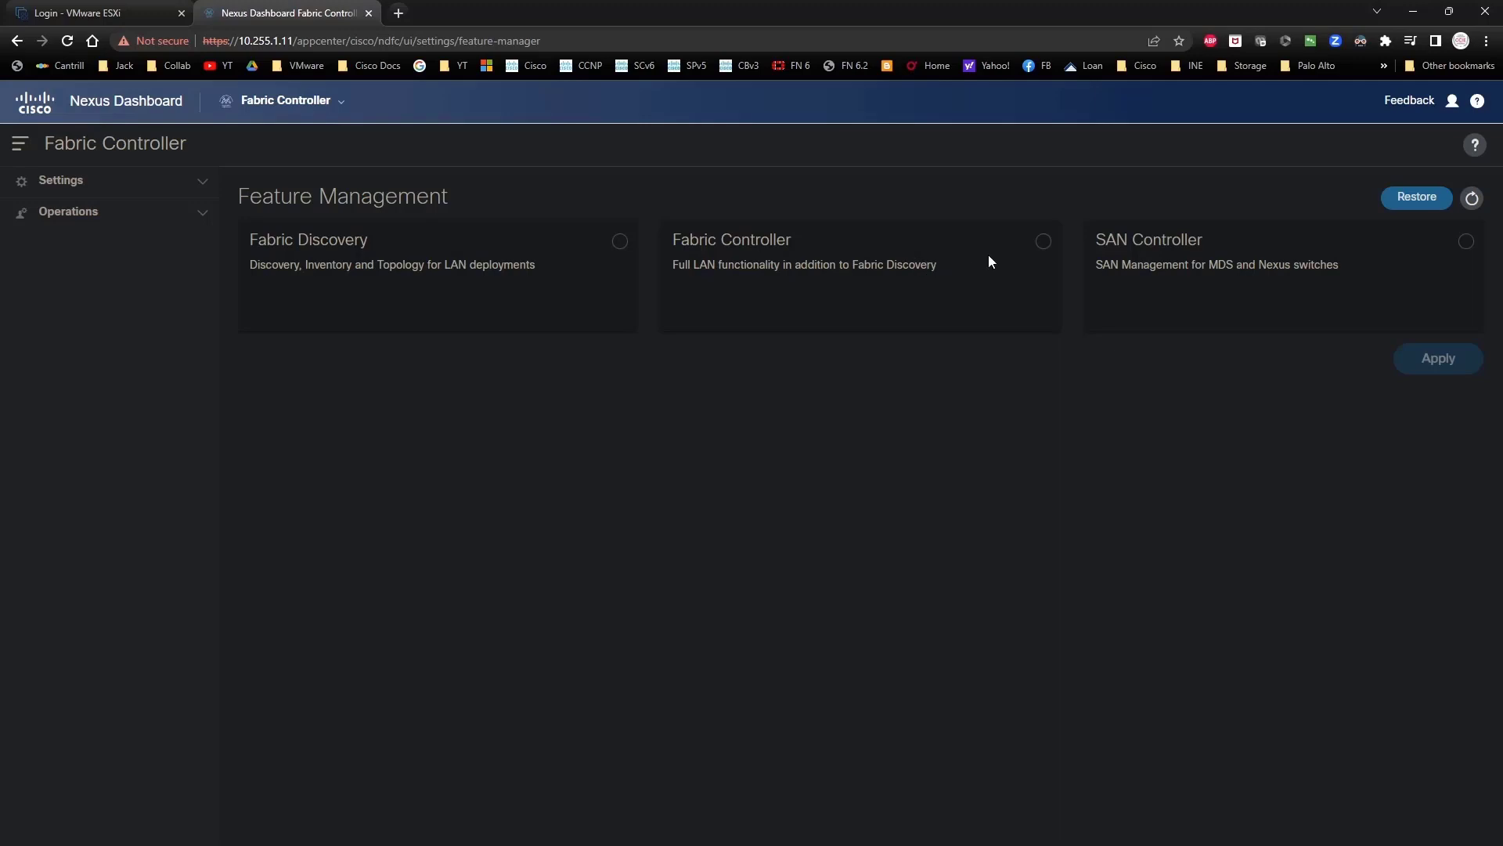
# Step: Select the Fabric Controller persona with Performance Monitoring off, apply it, and check it Started
pyautogui.click(1044, 241)
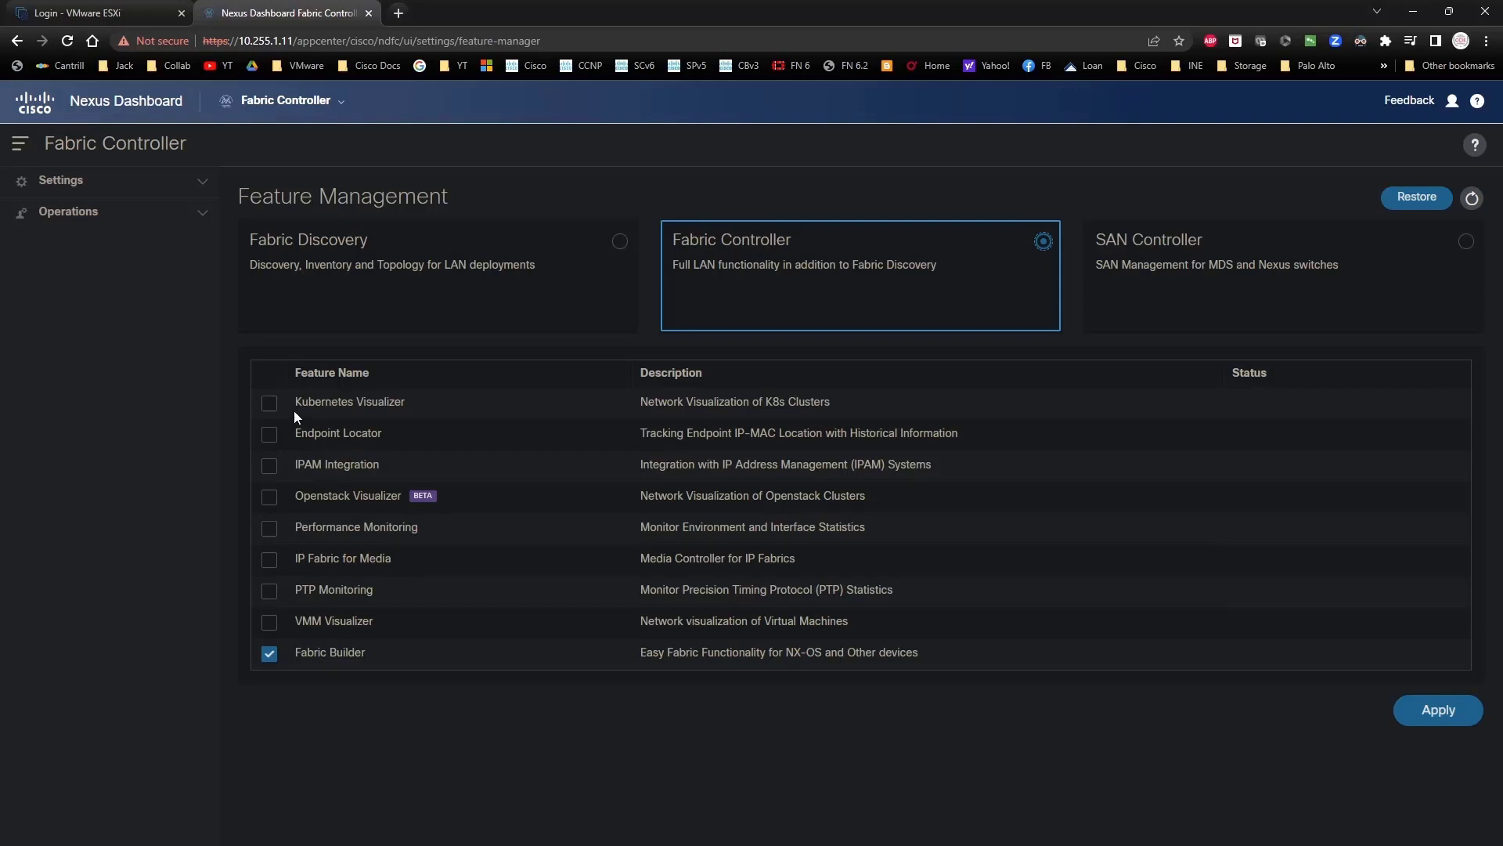
pyautogui.click(277, 537)
pyautogui.click(277, 536)
pyautogui.click(1419, 717)
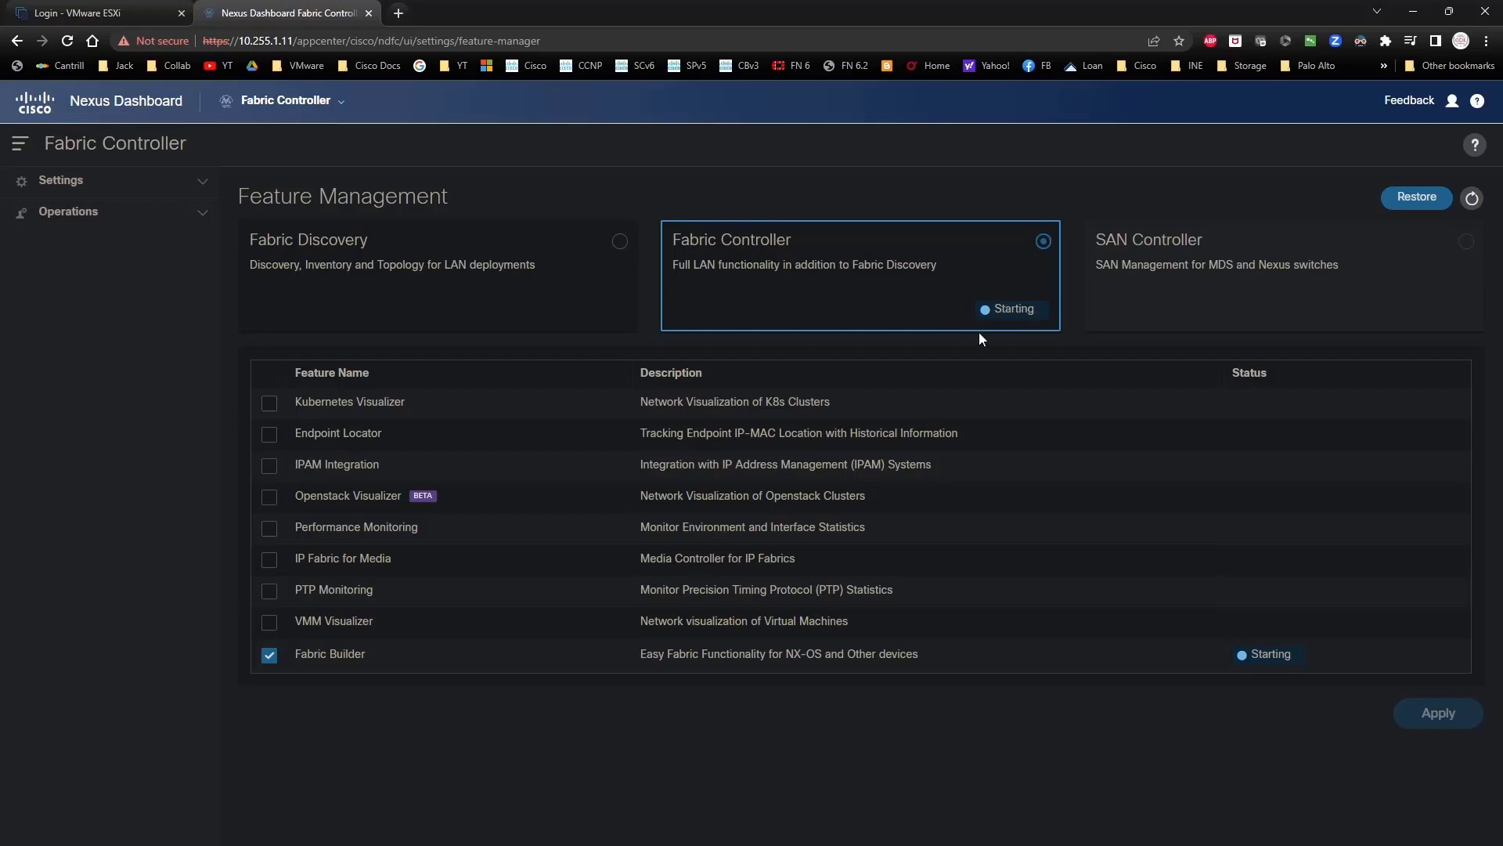
pyautogui.click(207, 192)
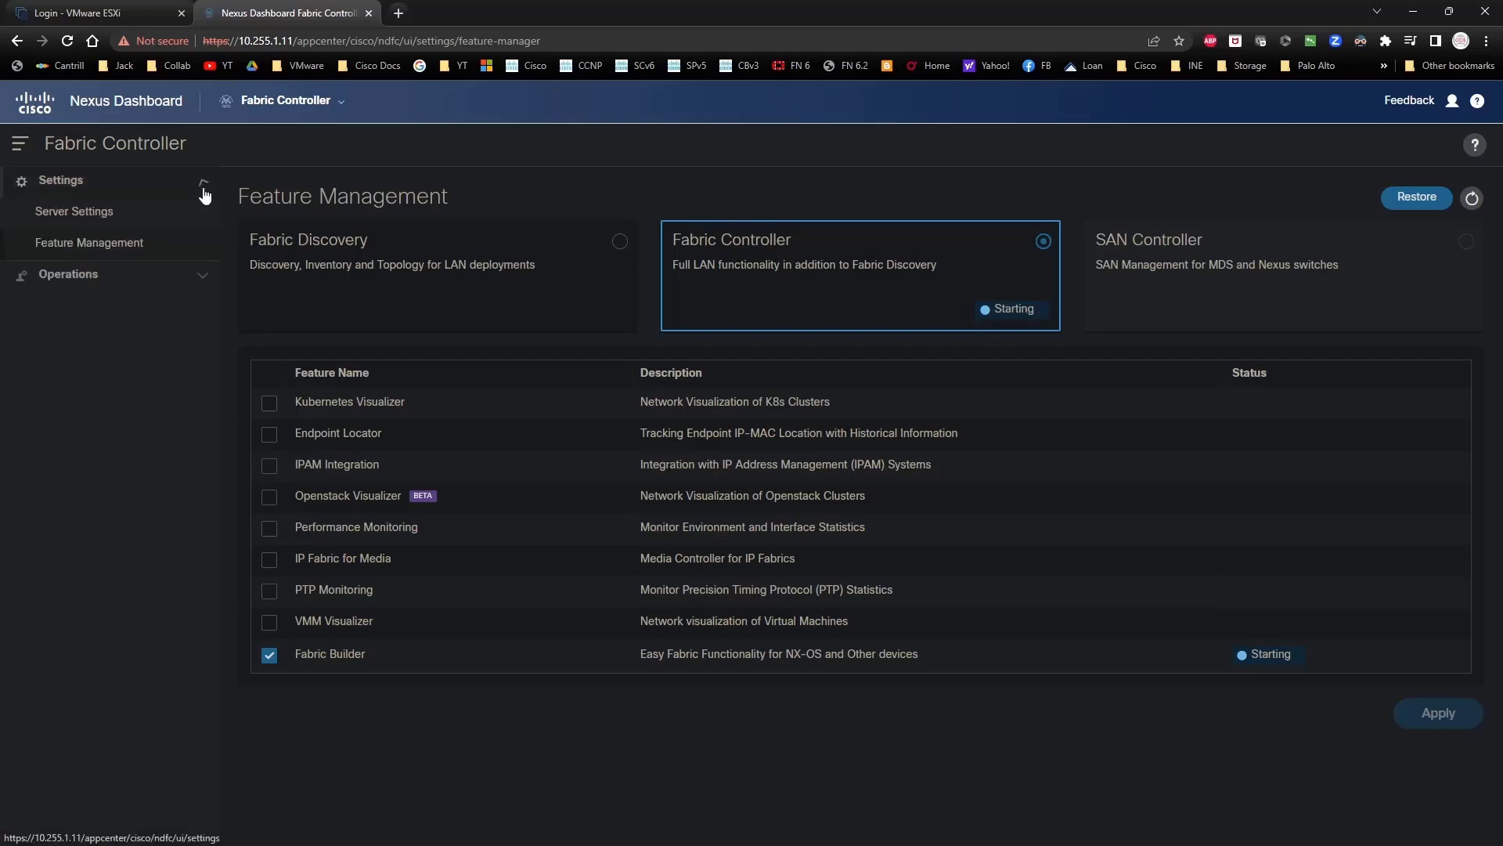
pyautogui.click(201, 275)
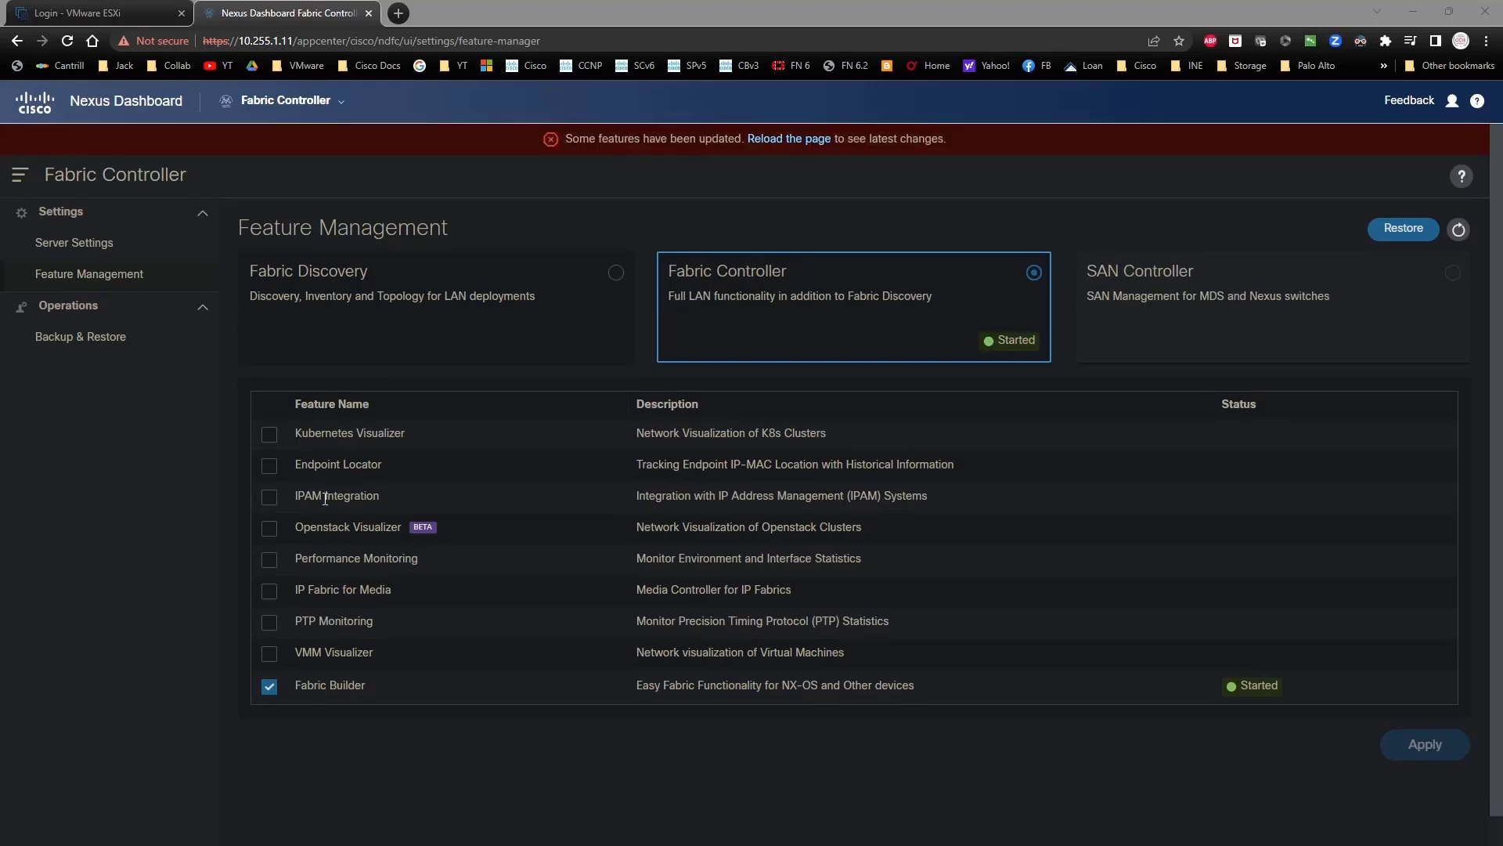
pyautogui.click(1065, 213)
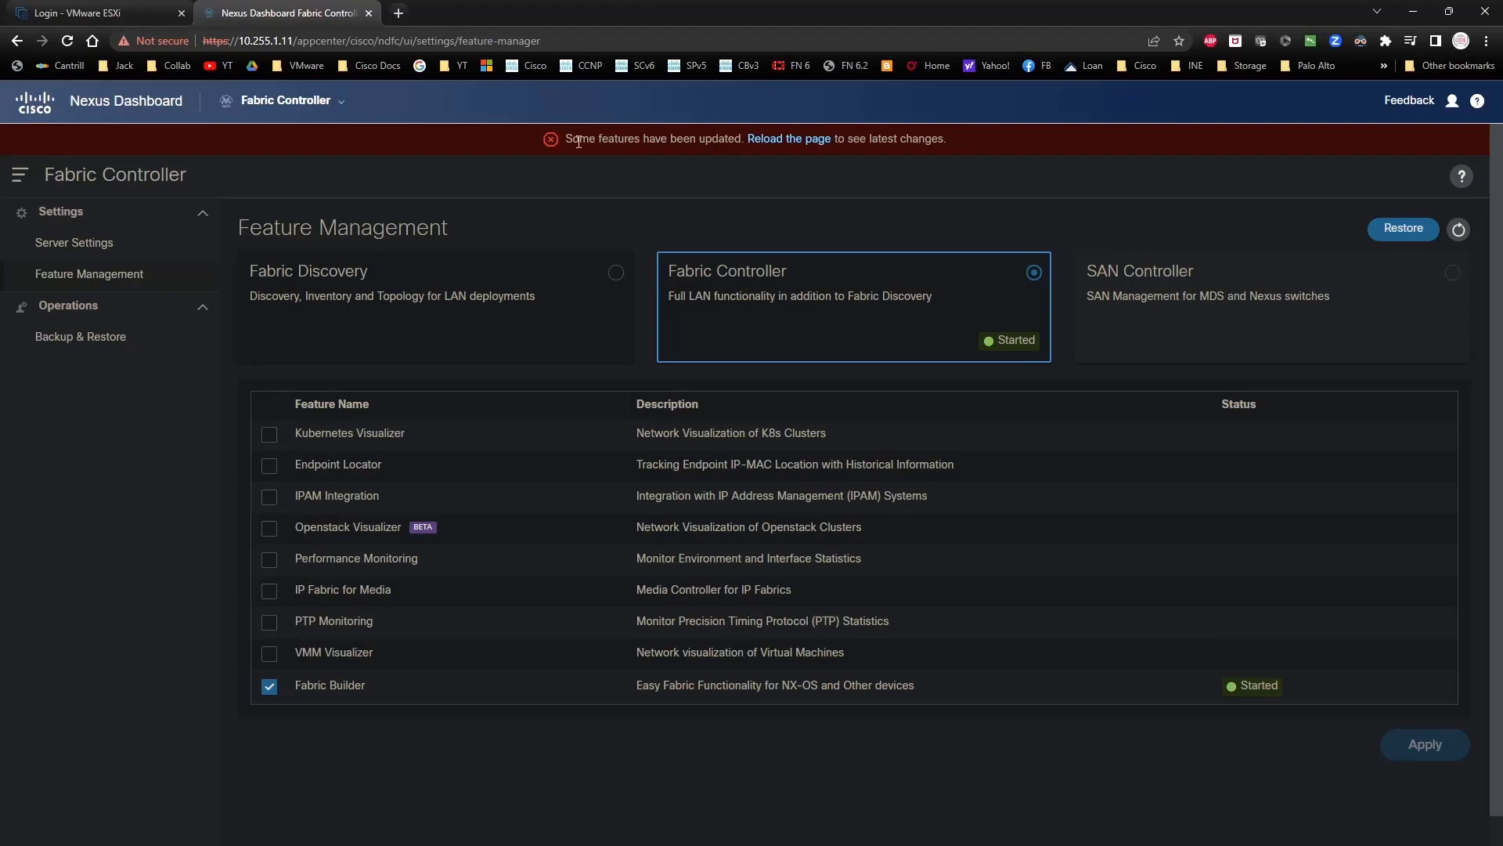
# Step: Reload the page and open the Set credentials dialog for the default LAN device credentials
pyautogui.click(776, 141)
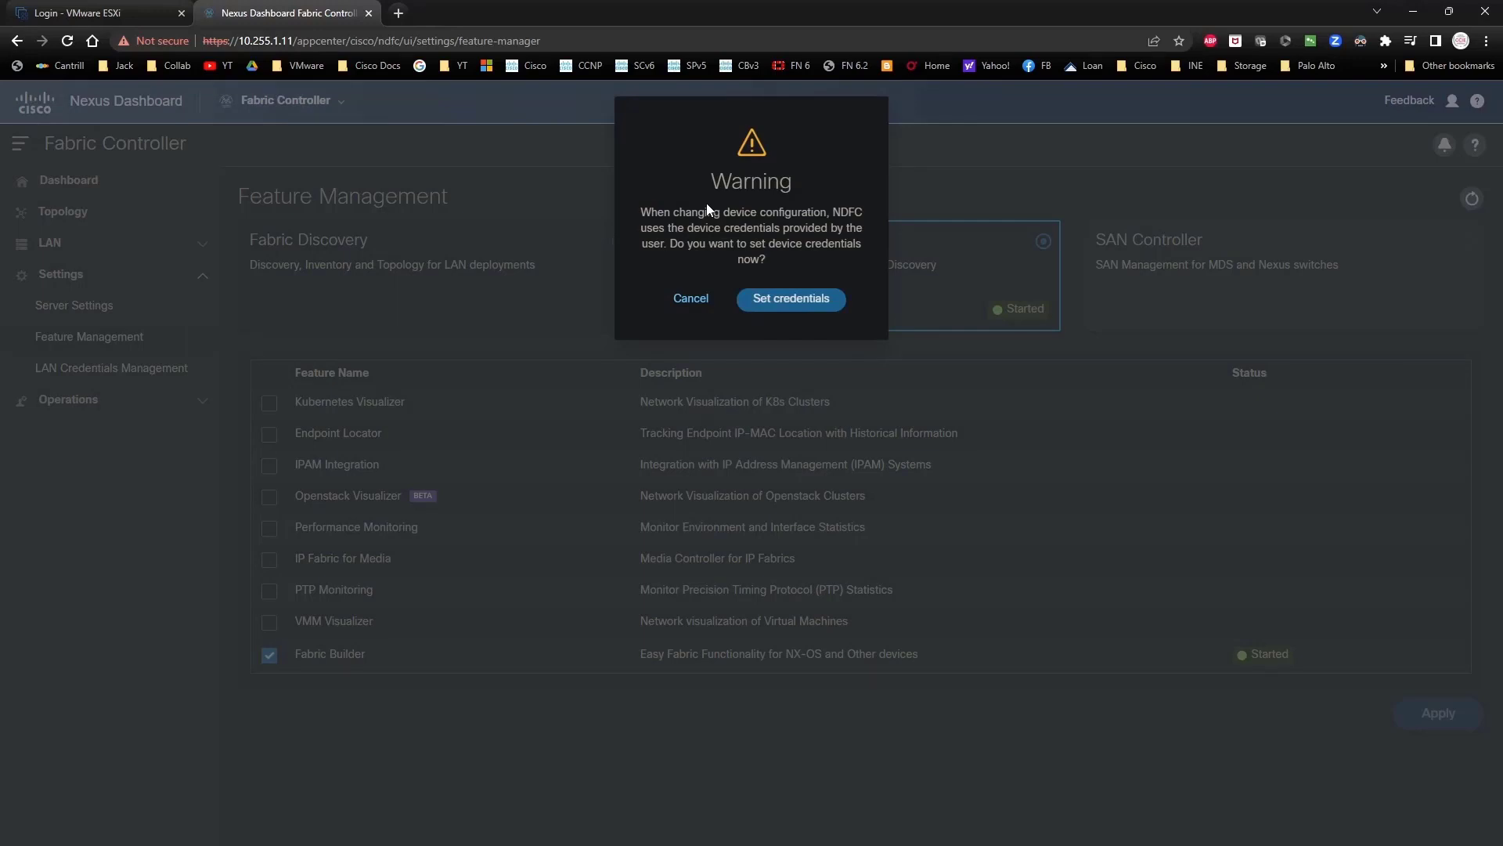
pyautogui.click(785, 298)
pyautogui.click(374, 286)
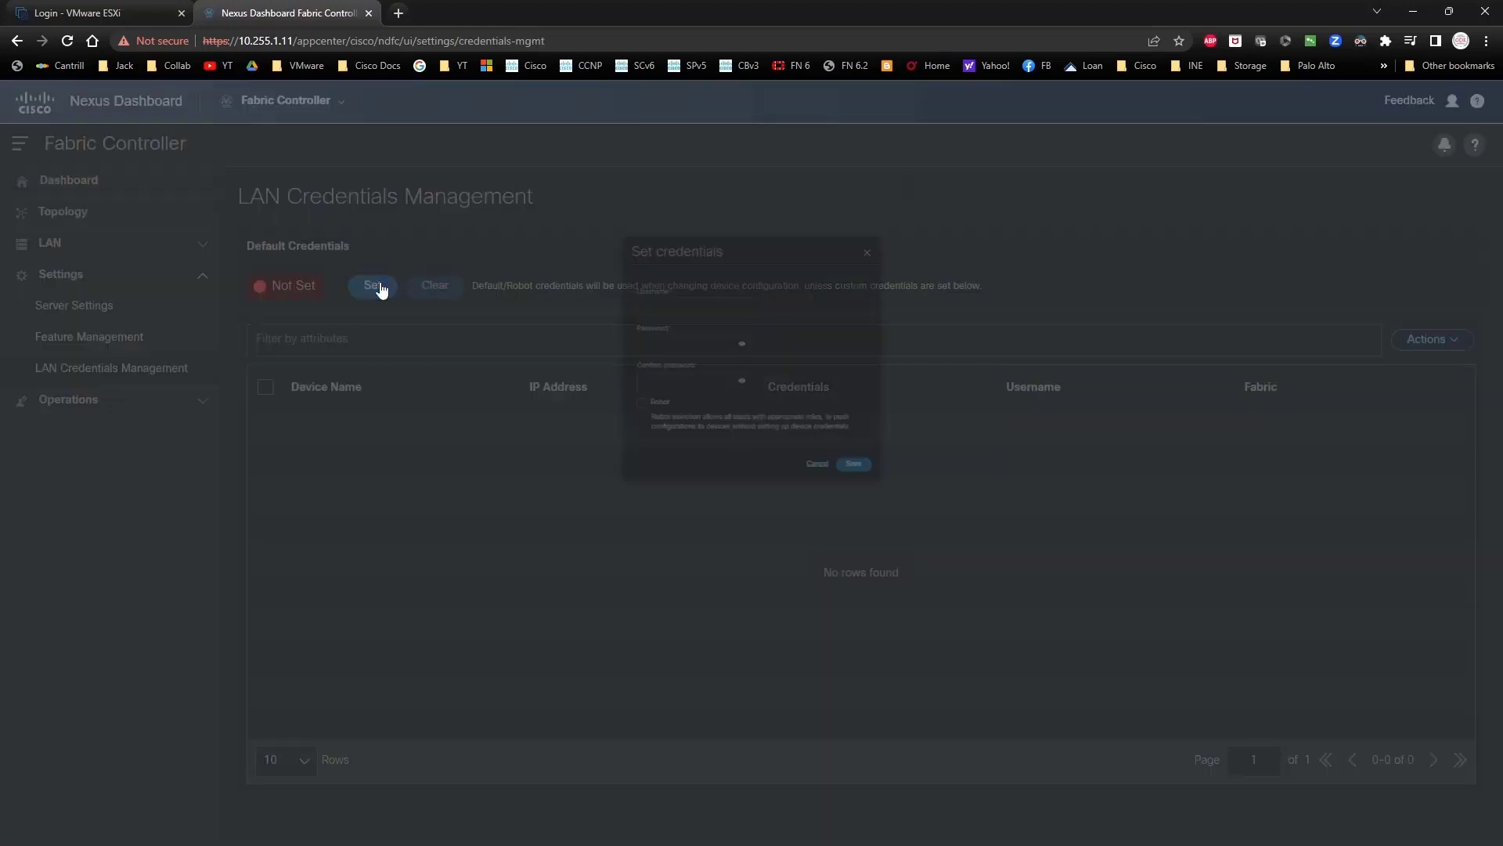
# Step: Enter username 'ndfc' and the device password, then show the password in plain text
pyautogui.click(618, 211)
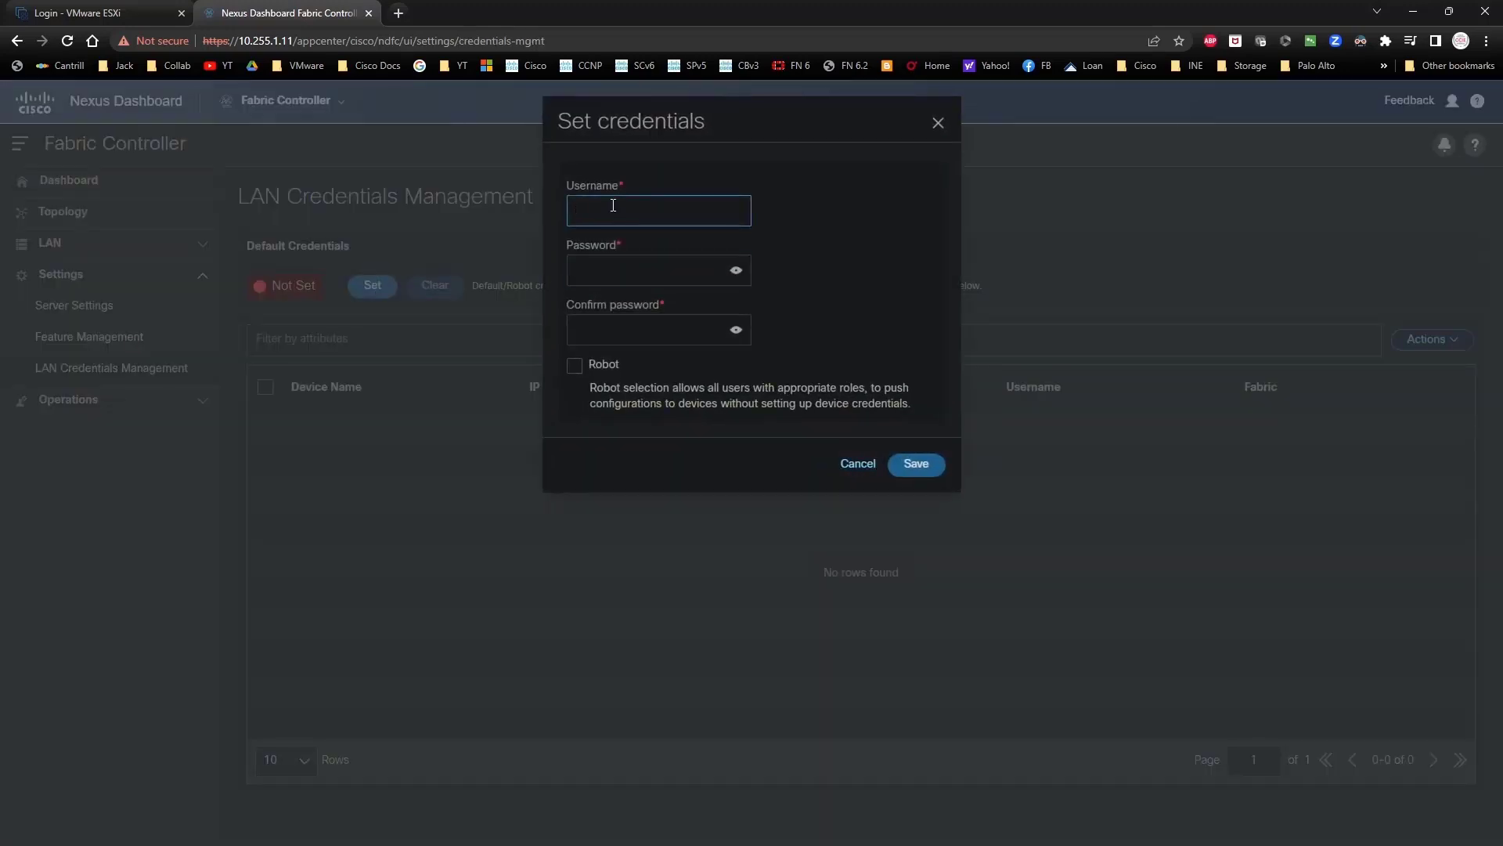
pyautogui.write('ndfc')
pyautogui.press('Tab')
pyautogui.write('•••••••')
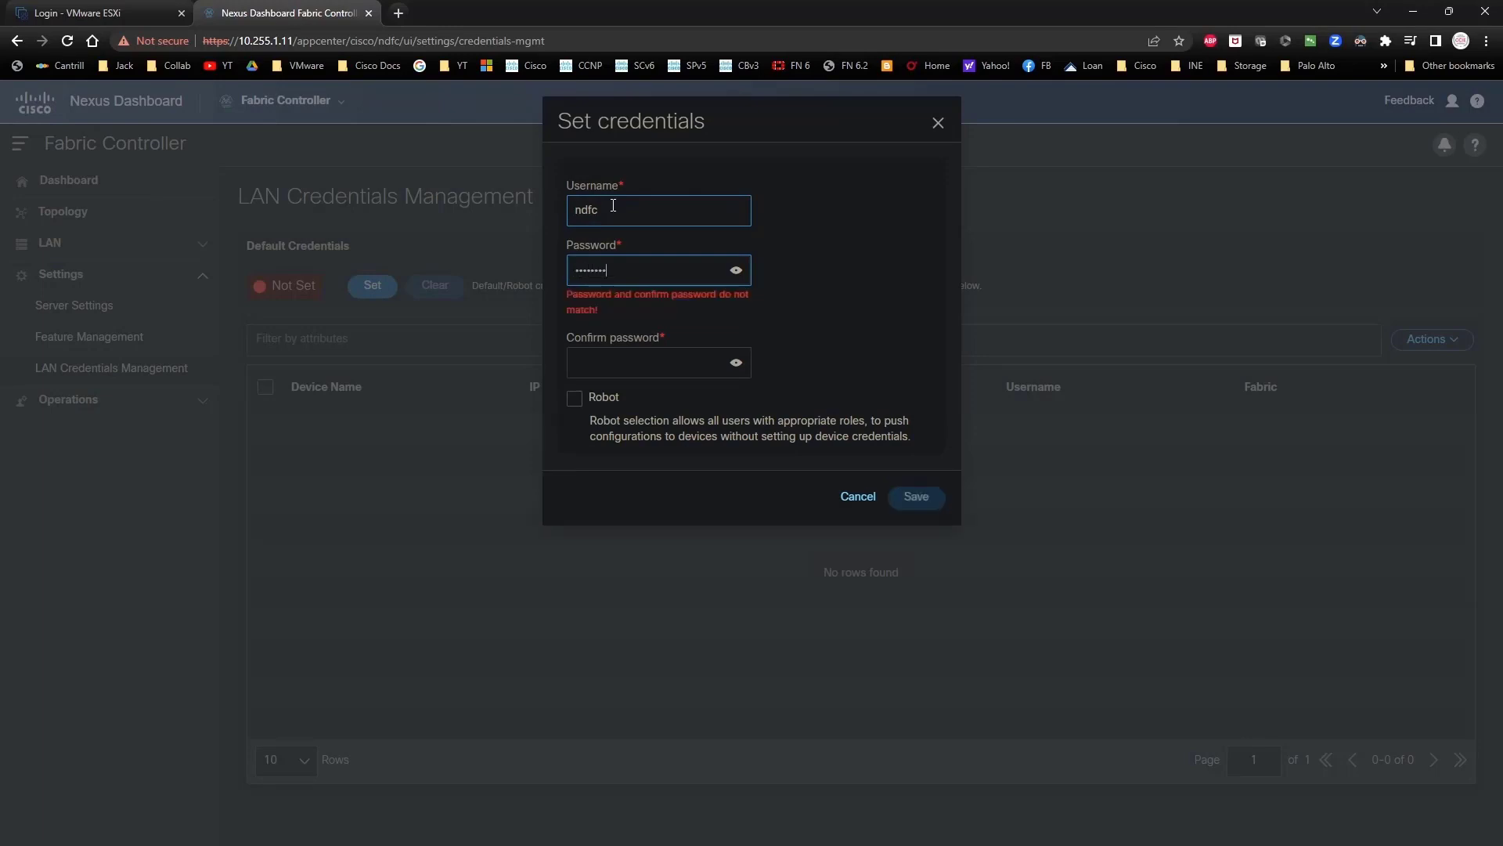
pyautogui.click(736, 271)
# Step: Copy the password into the confirmation field, save the credentials and acknowledge the success message
pyautogui.click(658, 364)
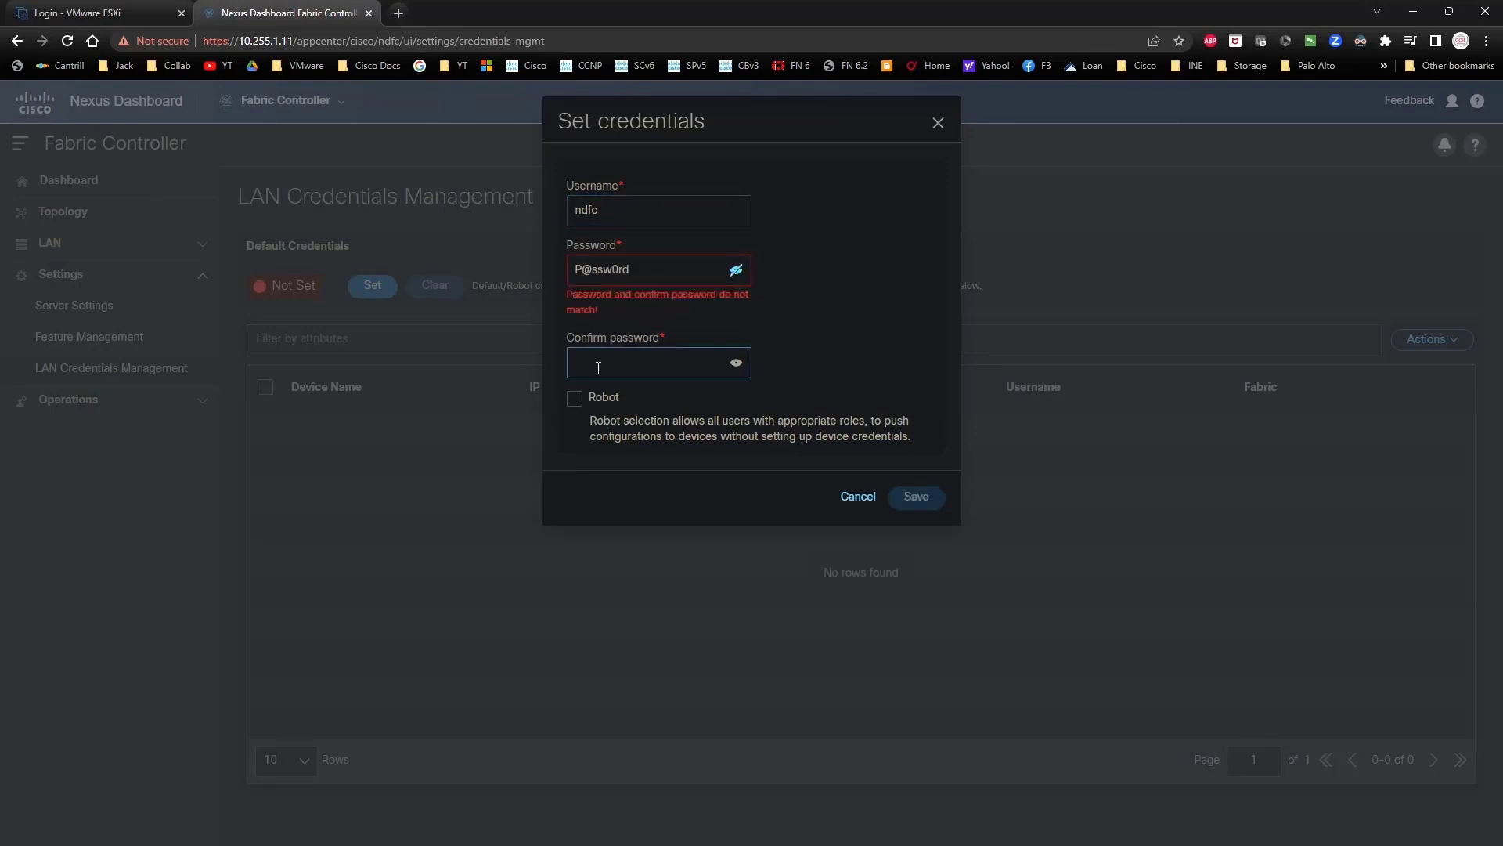
pyautogui.moveTo(657, 272); pyautogui.dragTo(560, 275)
pyautogui.hotkey('ctrl', 'c')
pyautogui.click(679, 363)
pyautogui.hotkey('ctrl', 'v')
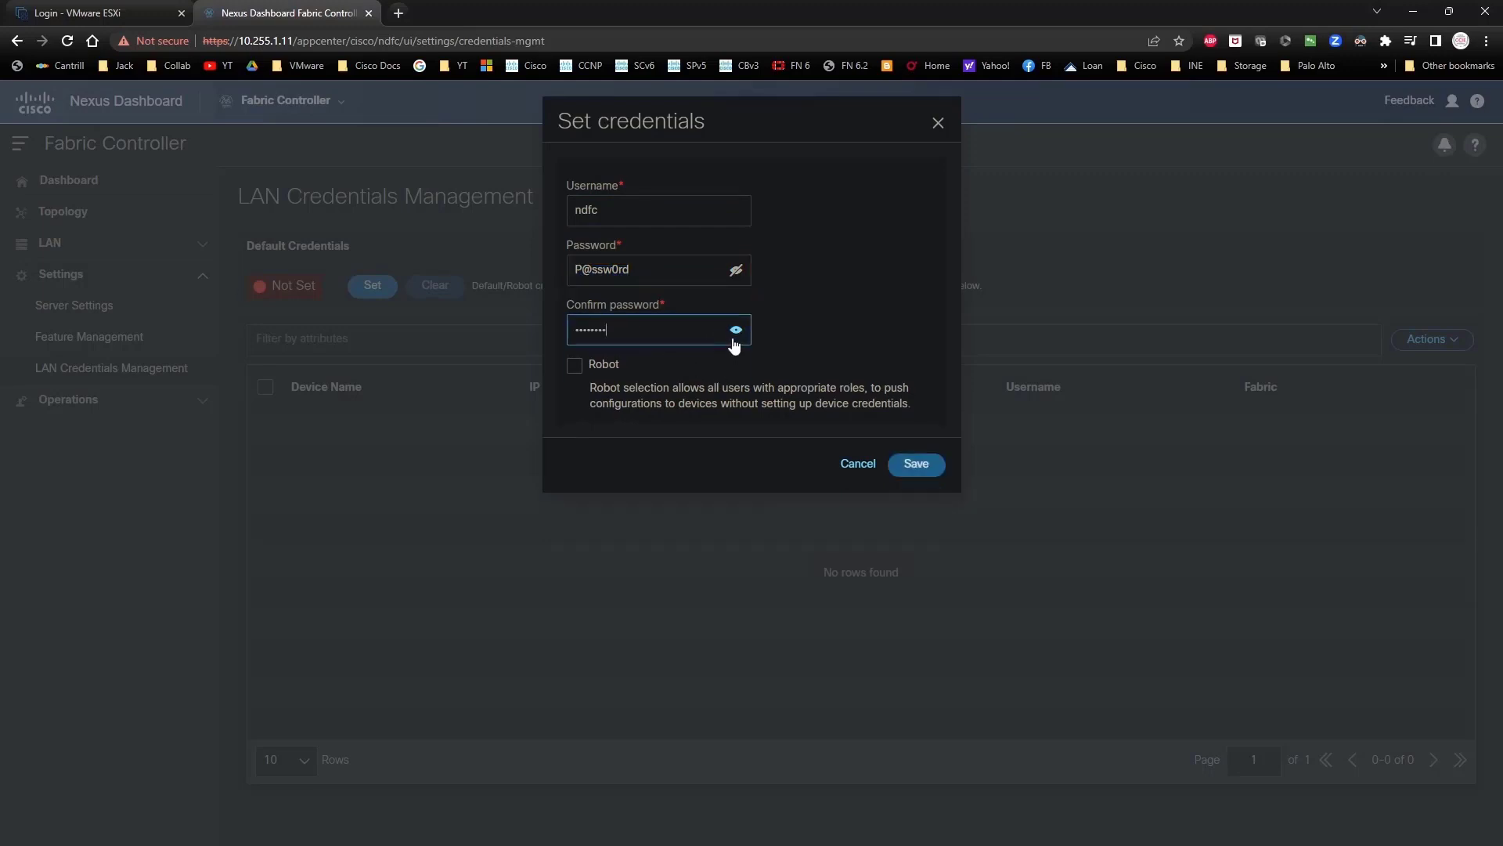
pyautogui.click(735, 332)
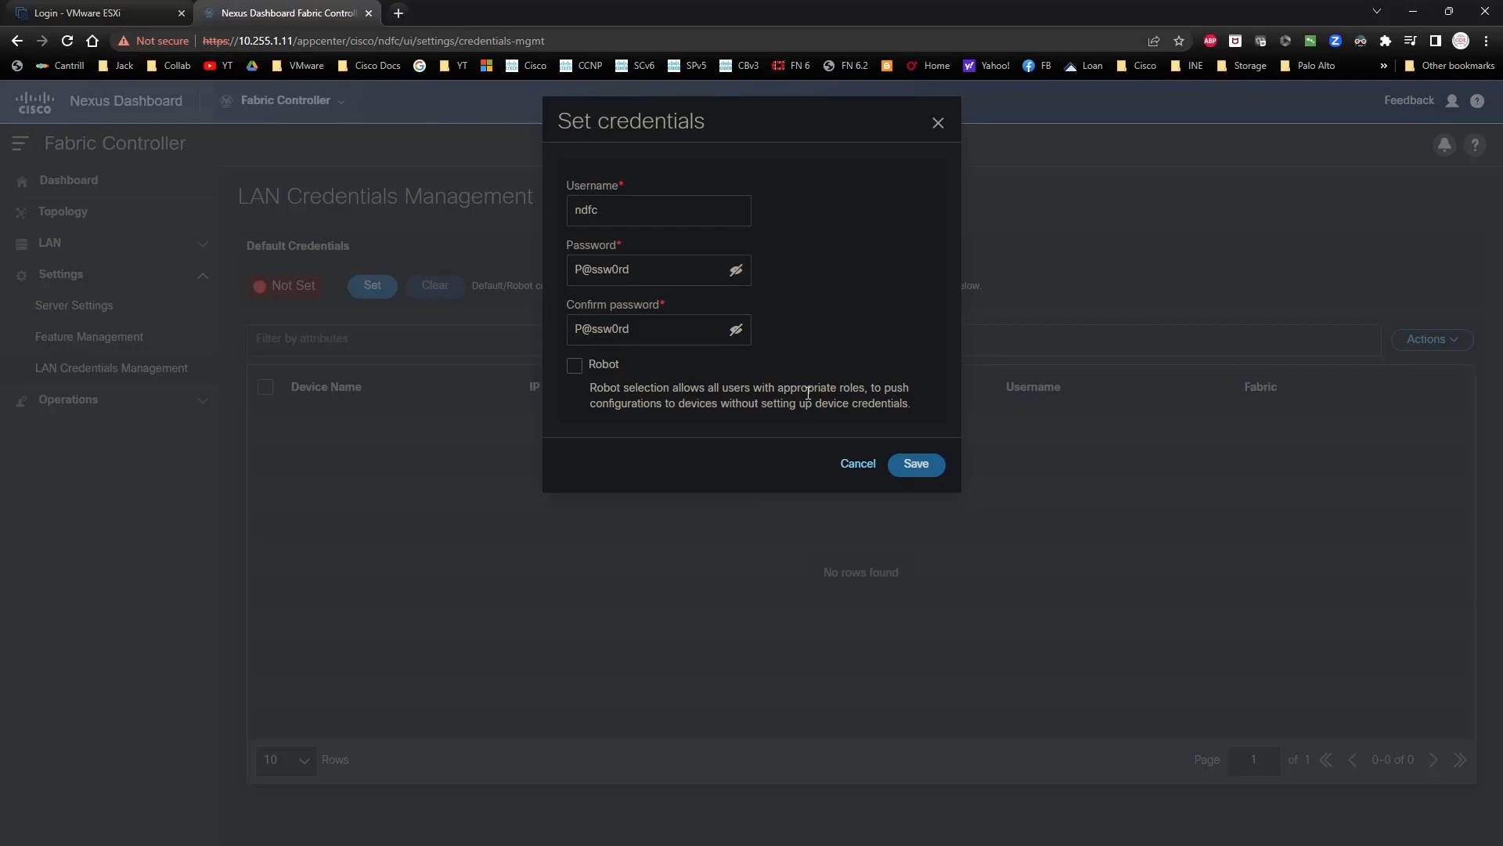
pyautogui.click(915, 463)
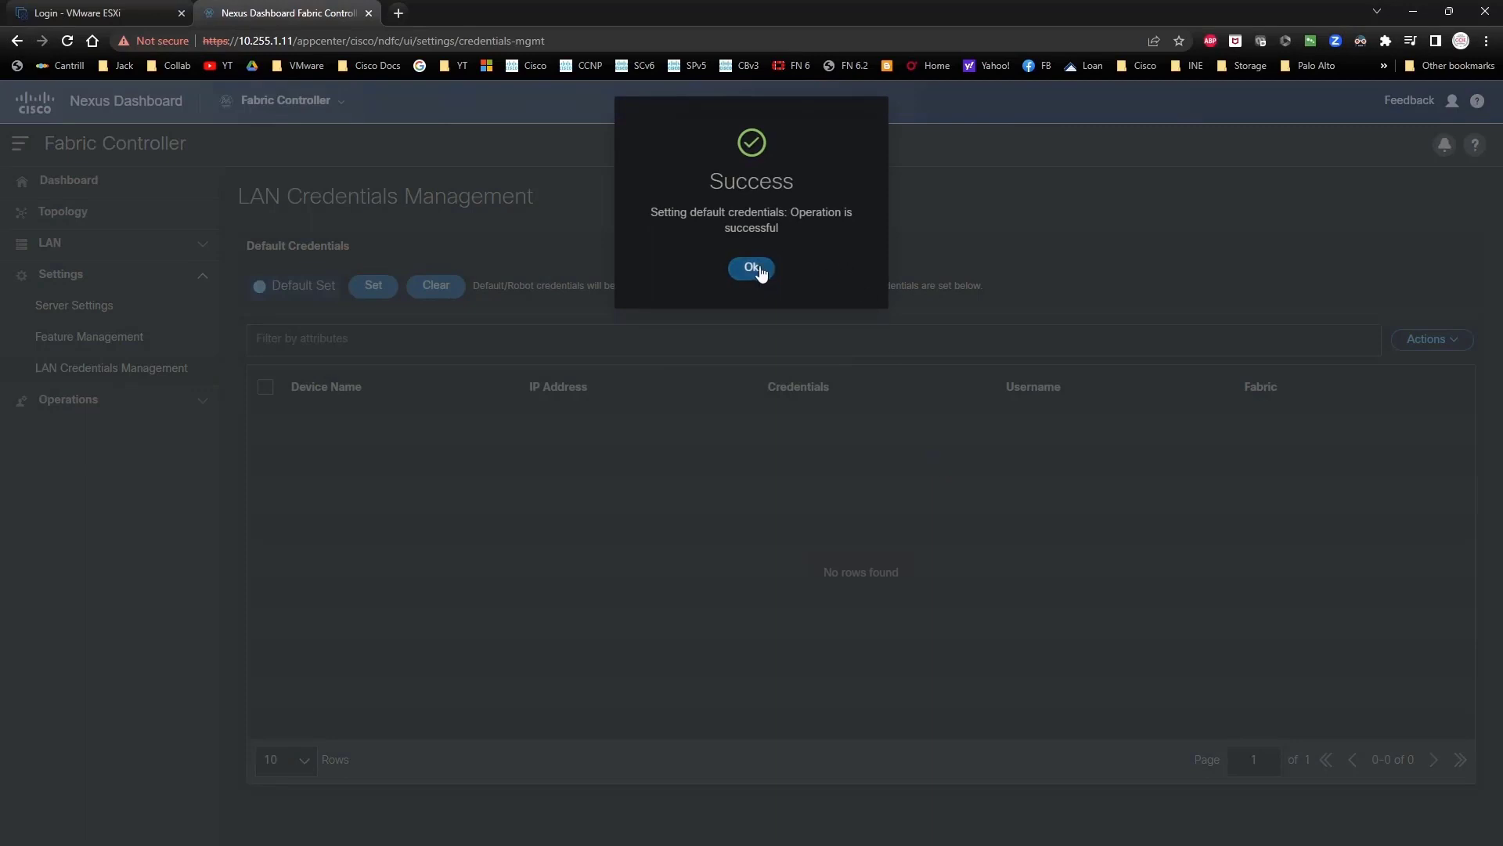
pyautogui.click(755, 270)
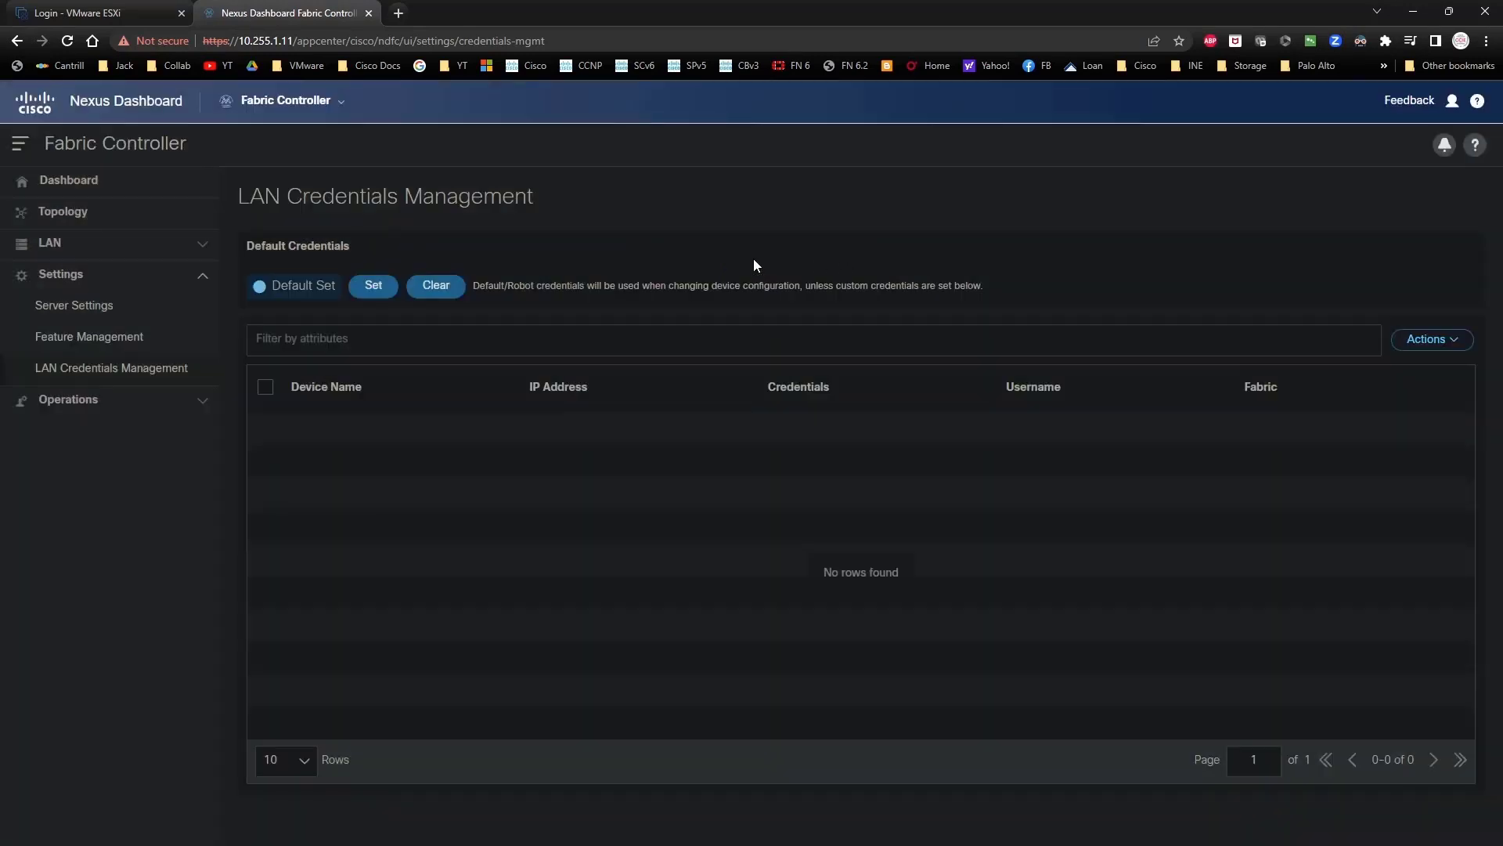
# Step: Expand LAN in the sidebar and open Fabrics, showing 0 fabrics
pyautogui.click(191, 247)
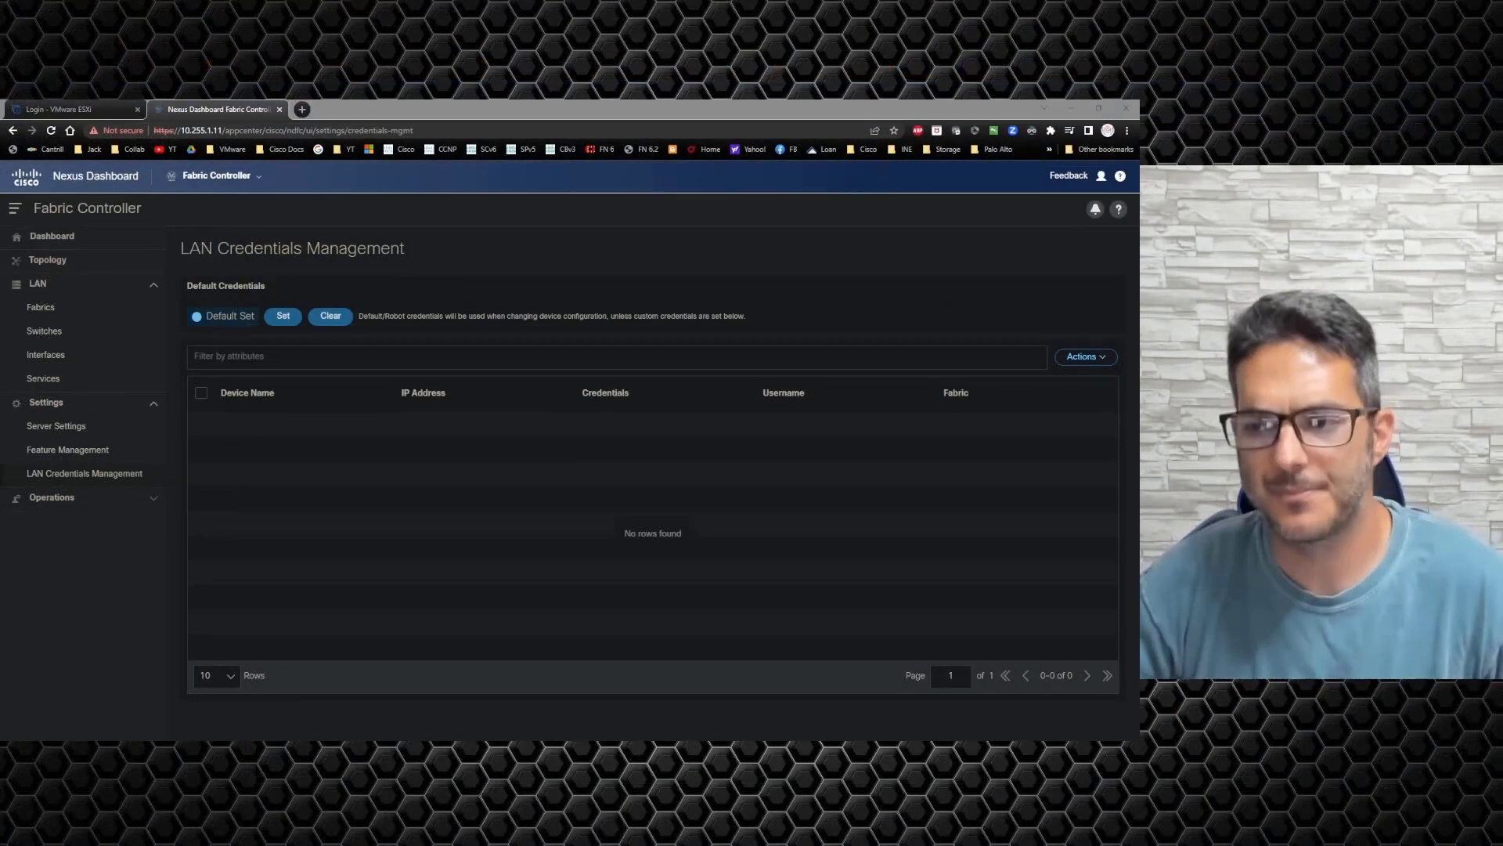
pyautogui.click(65, 314)
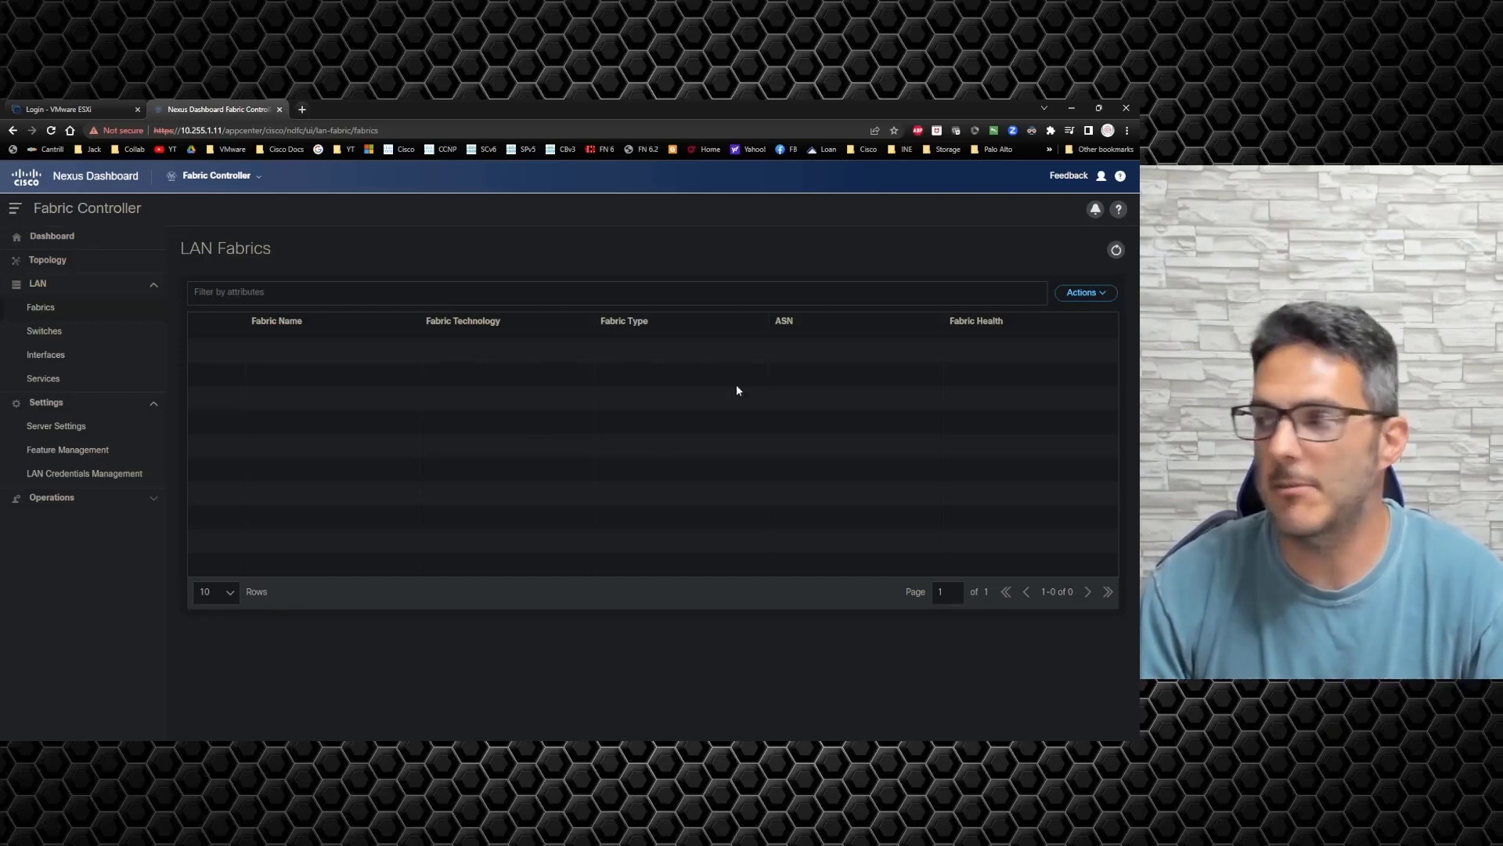
pyautogui.click(1086, 293)
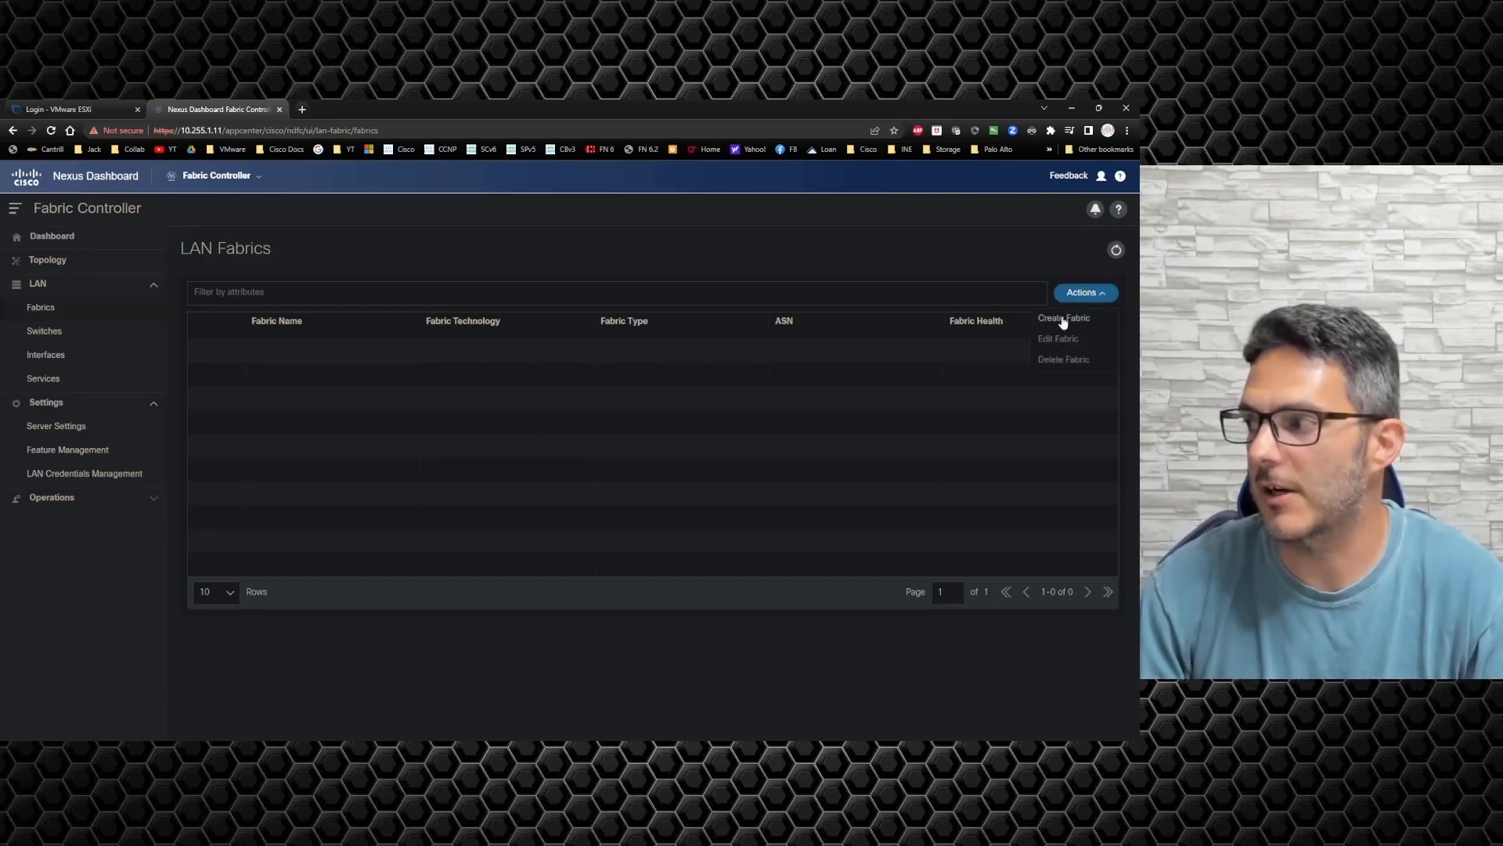
pyautogui.click(1063, 316)
pyautogui.click(508, 401)
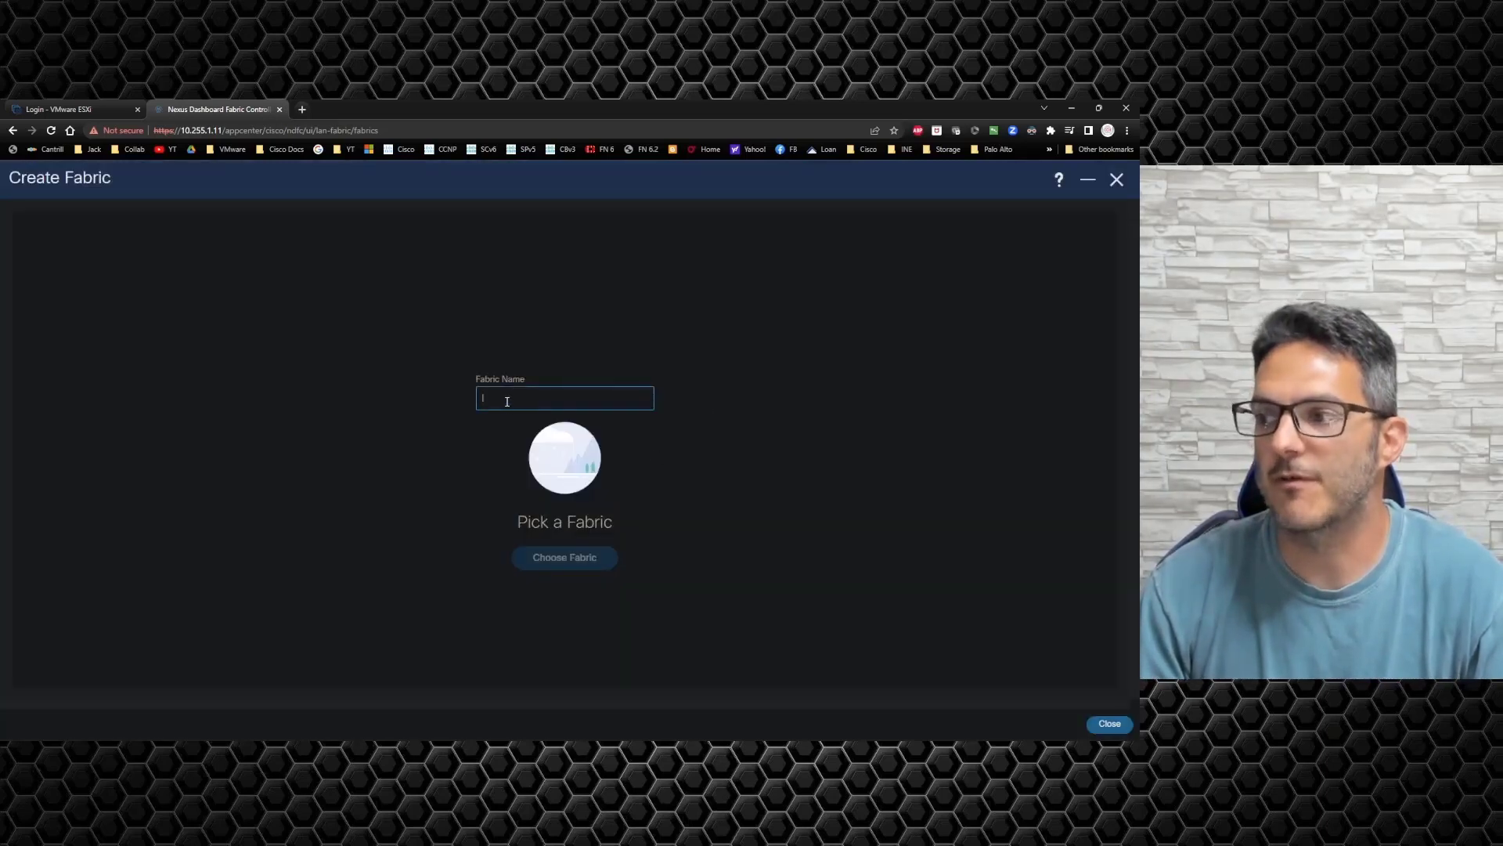
pyautogui.write('test')
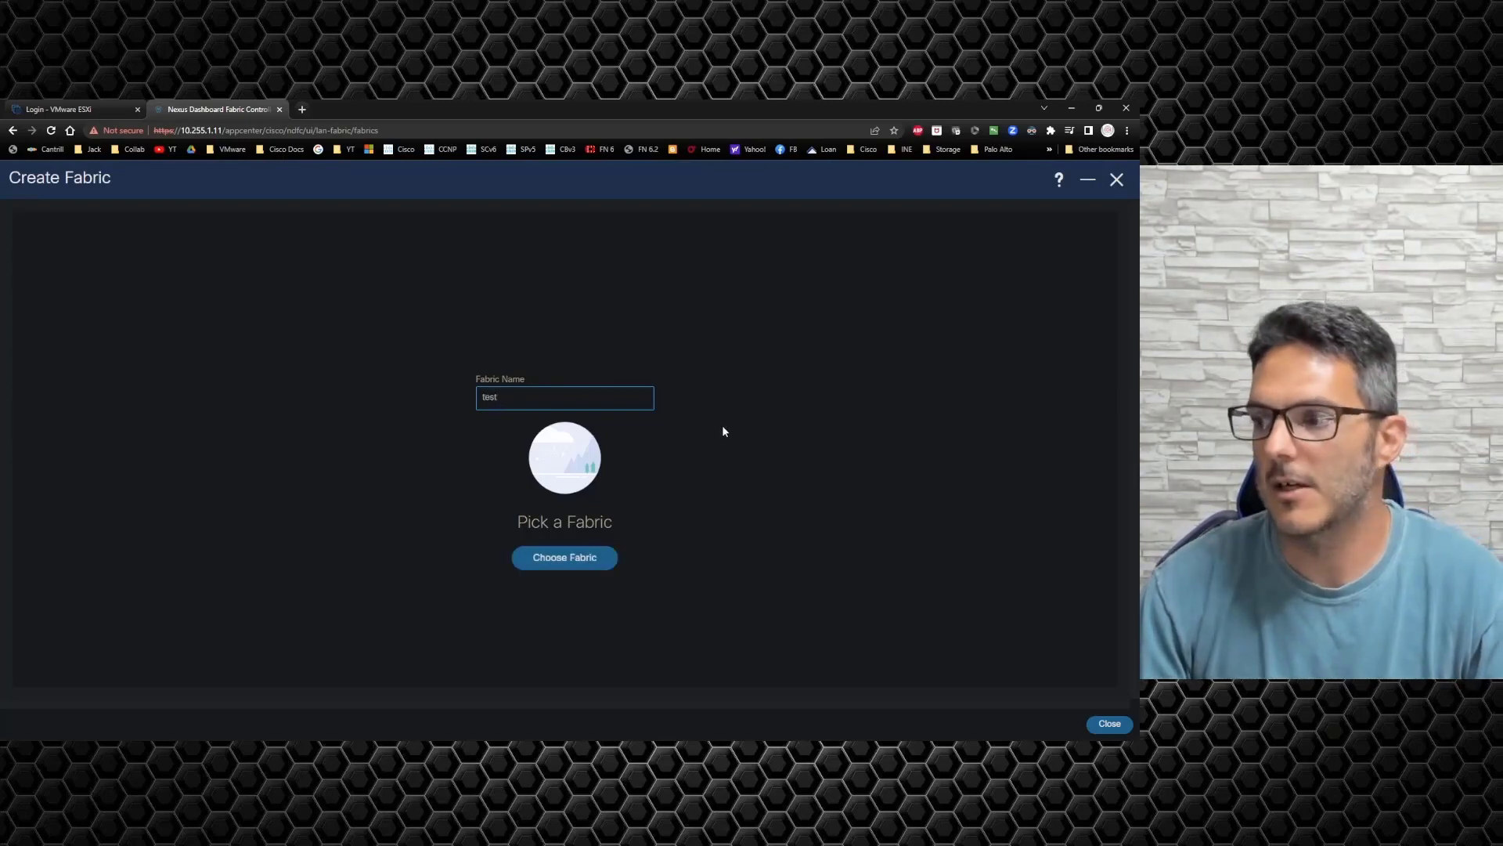
pyautogui.click(576, 561)
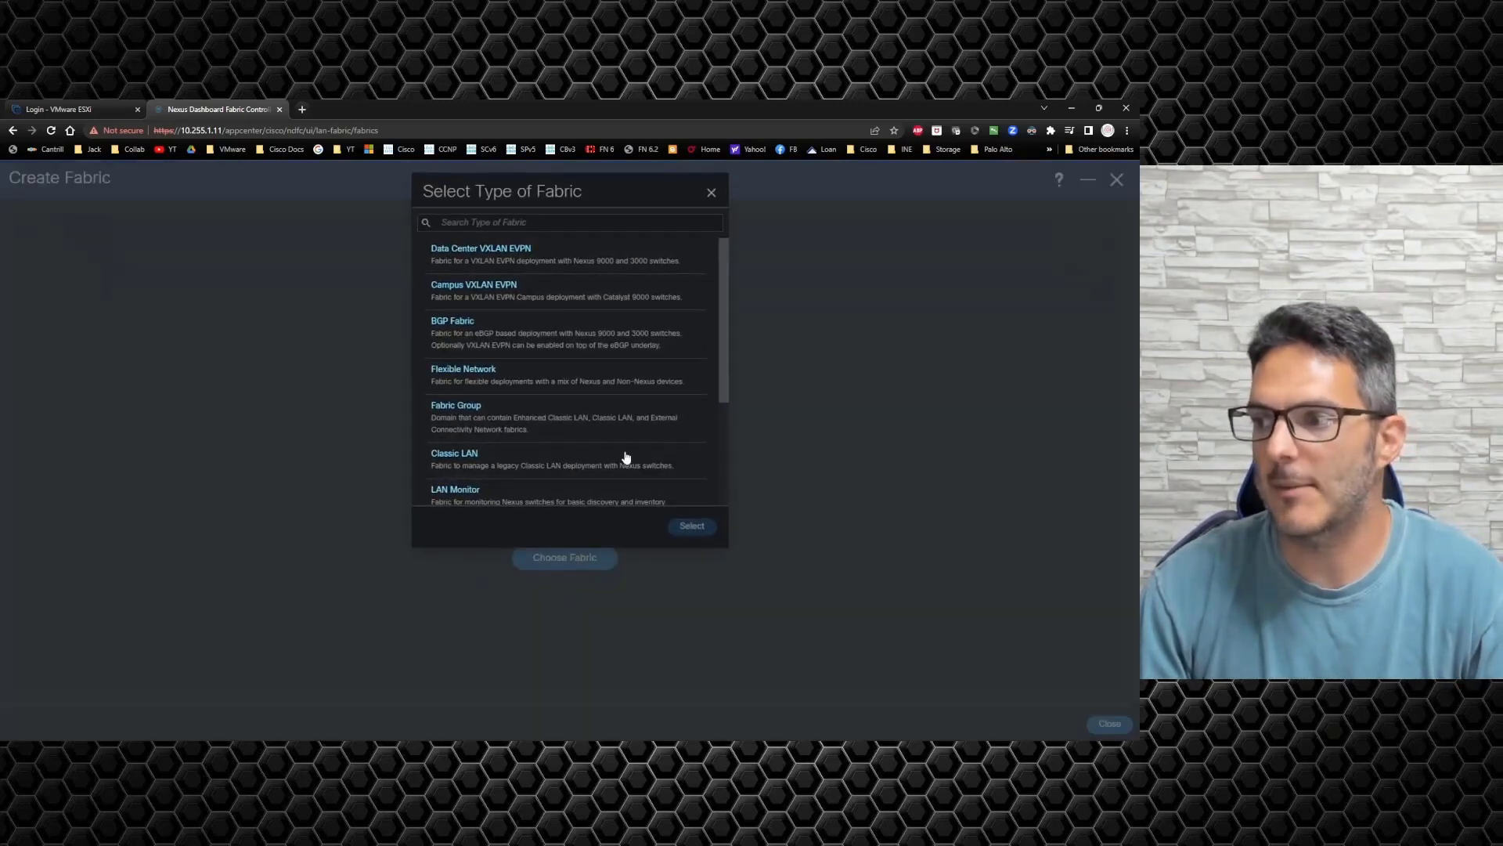
pyautogui.scroll(-2, 609, 345)
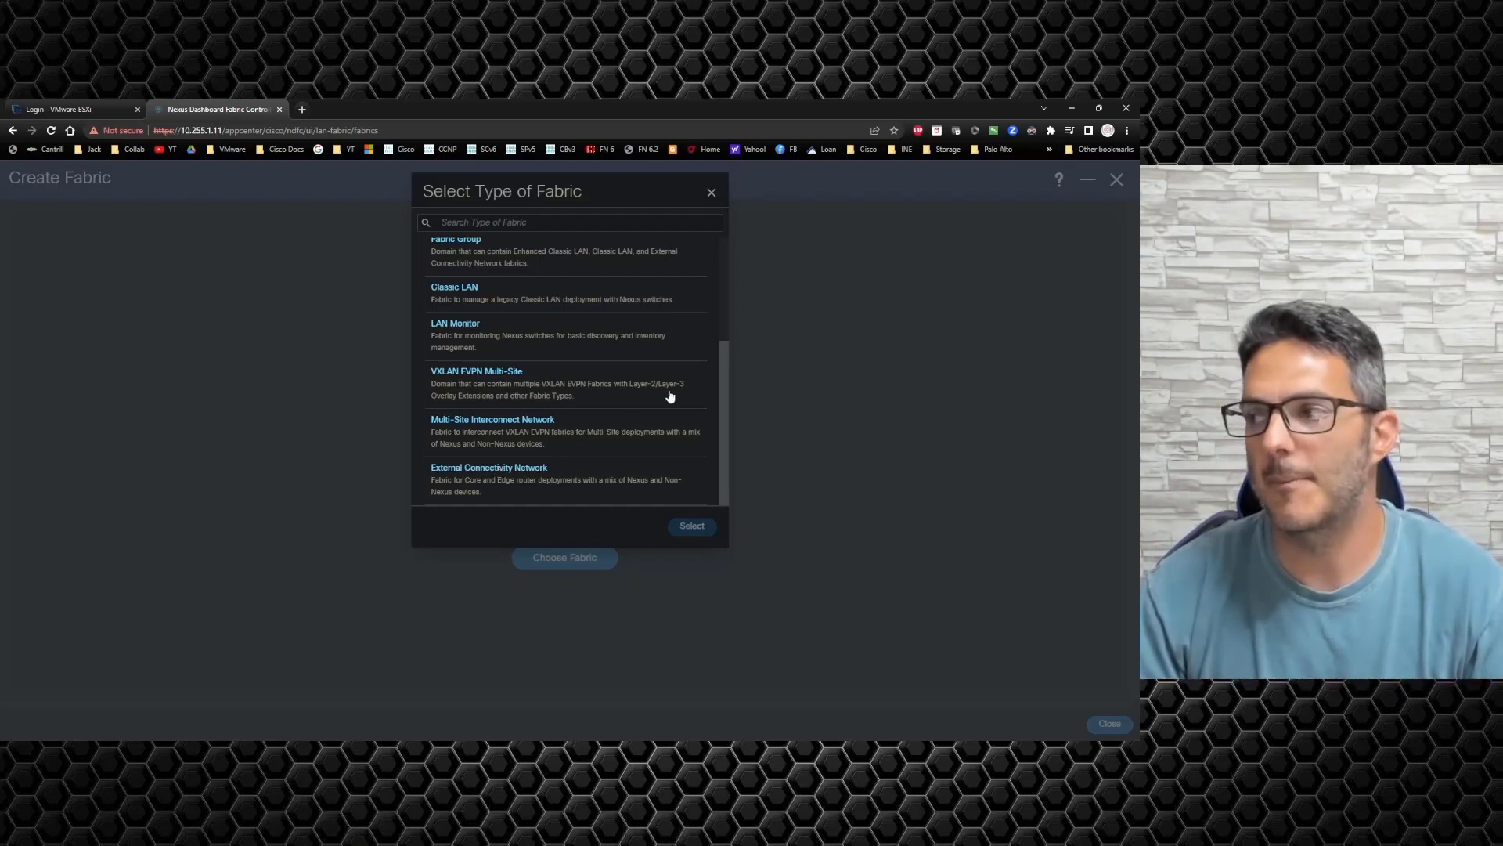
pyautogui.click(711, 194)
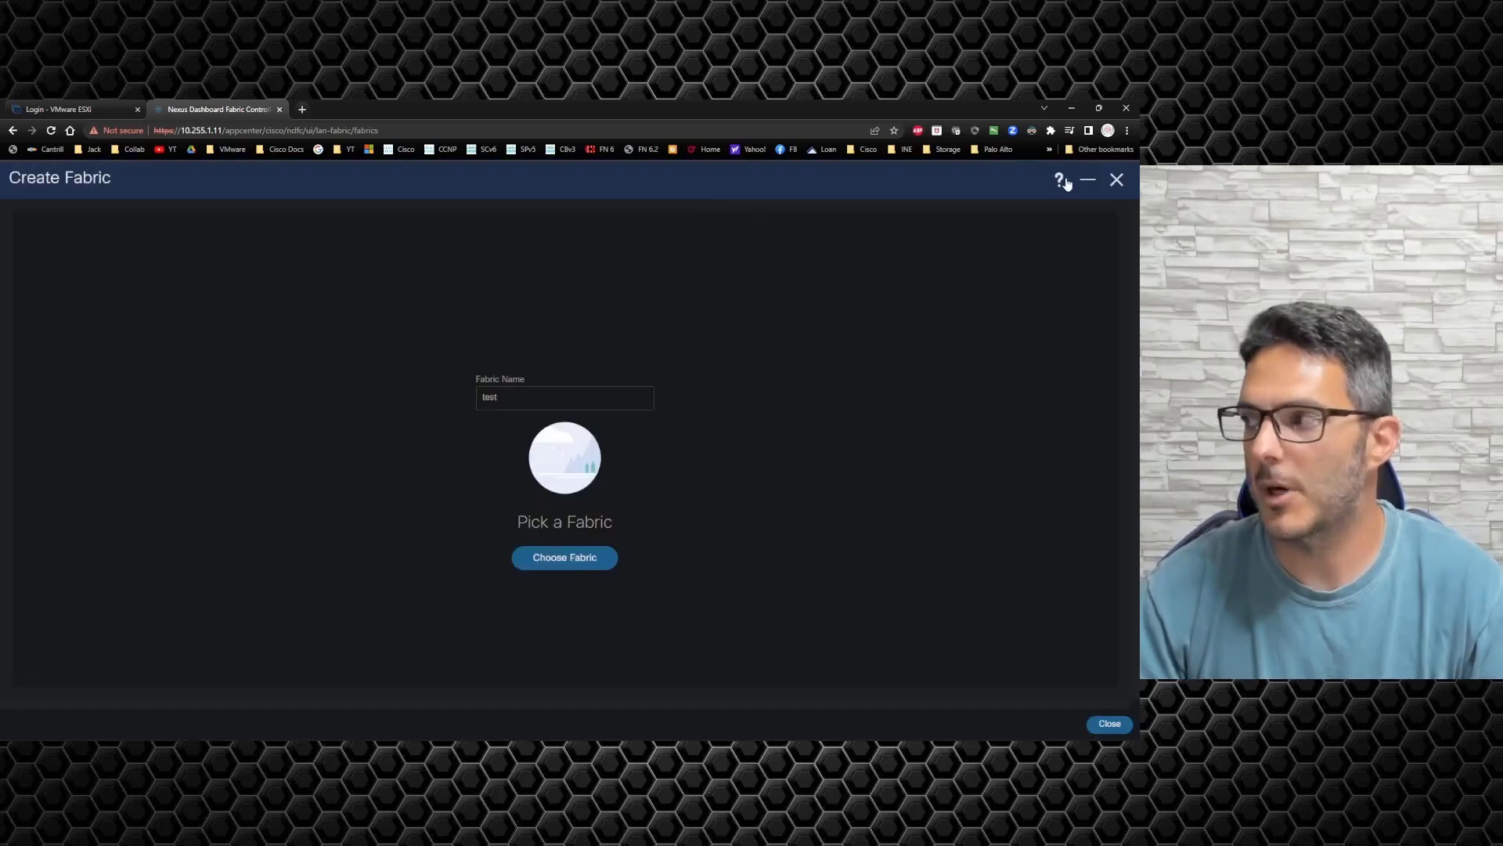
pyautogui.click(1117, 181)
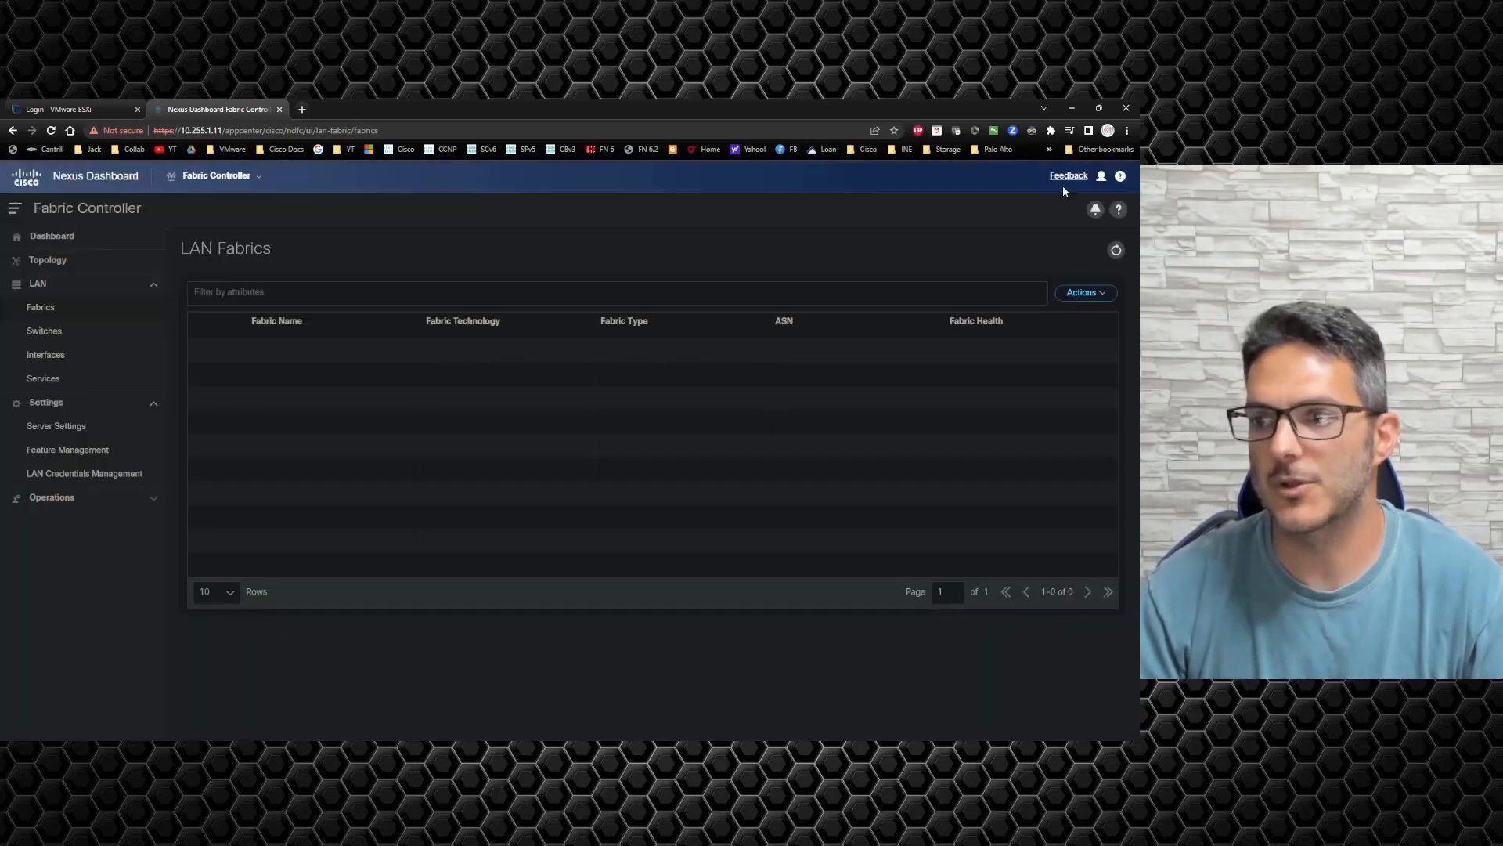
# Step: Open the LAN Services page and start adding a new service node
pyautogui.click(43, 379)
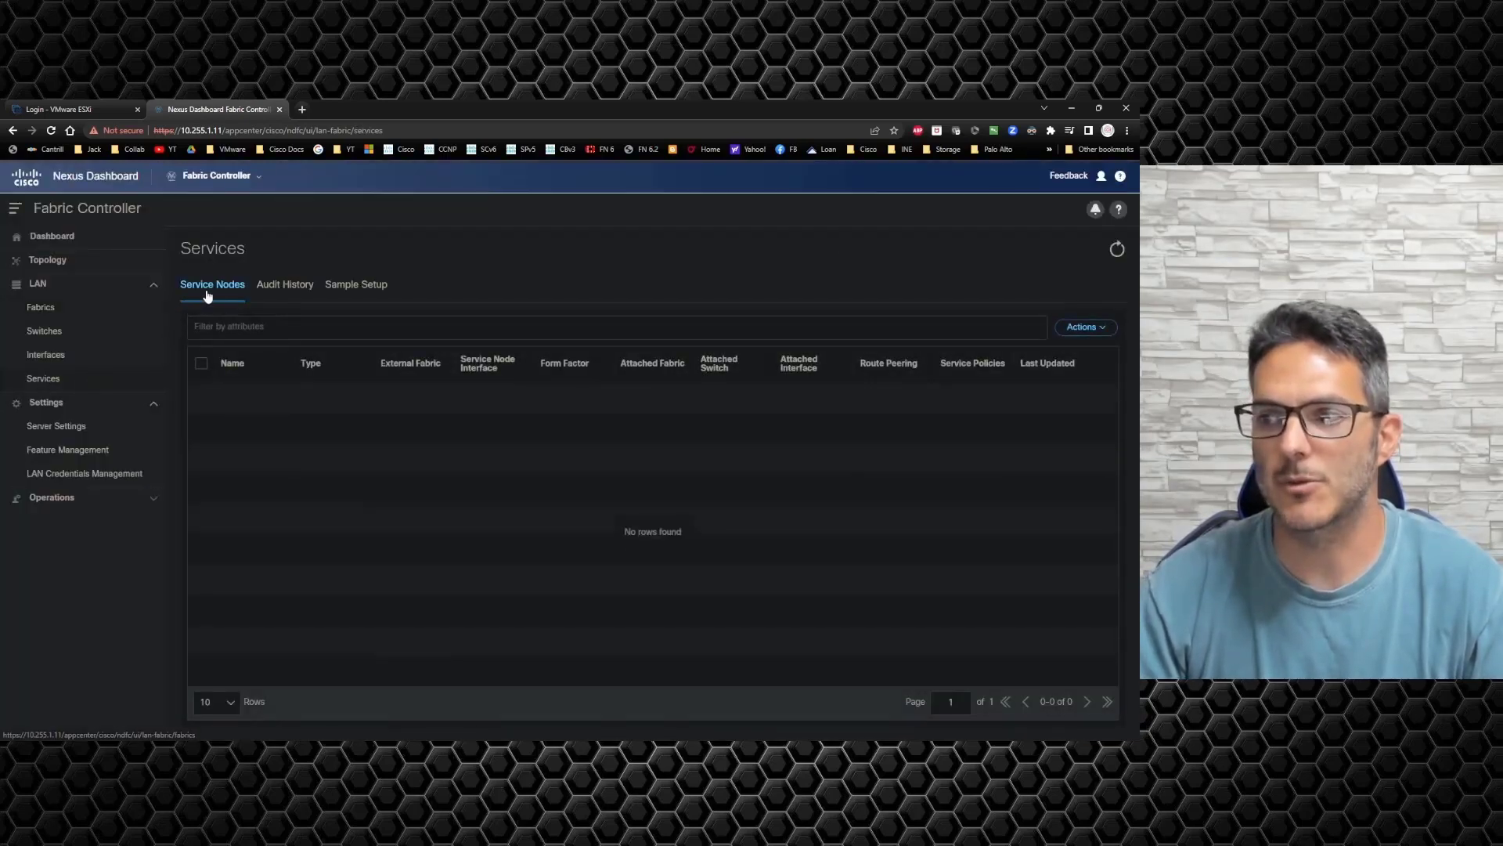
pyautogui.click(1083, 329)
pyautogui.click(1046, 352)
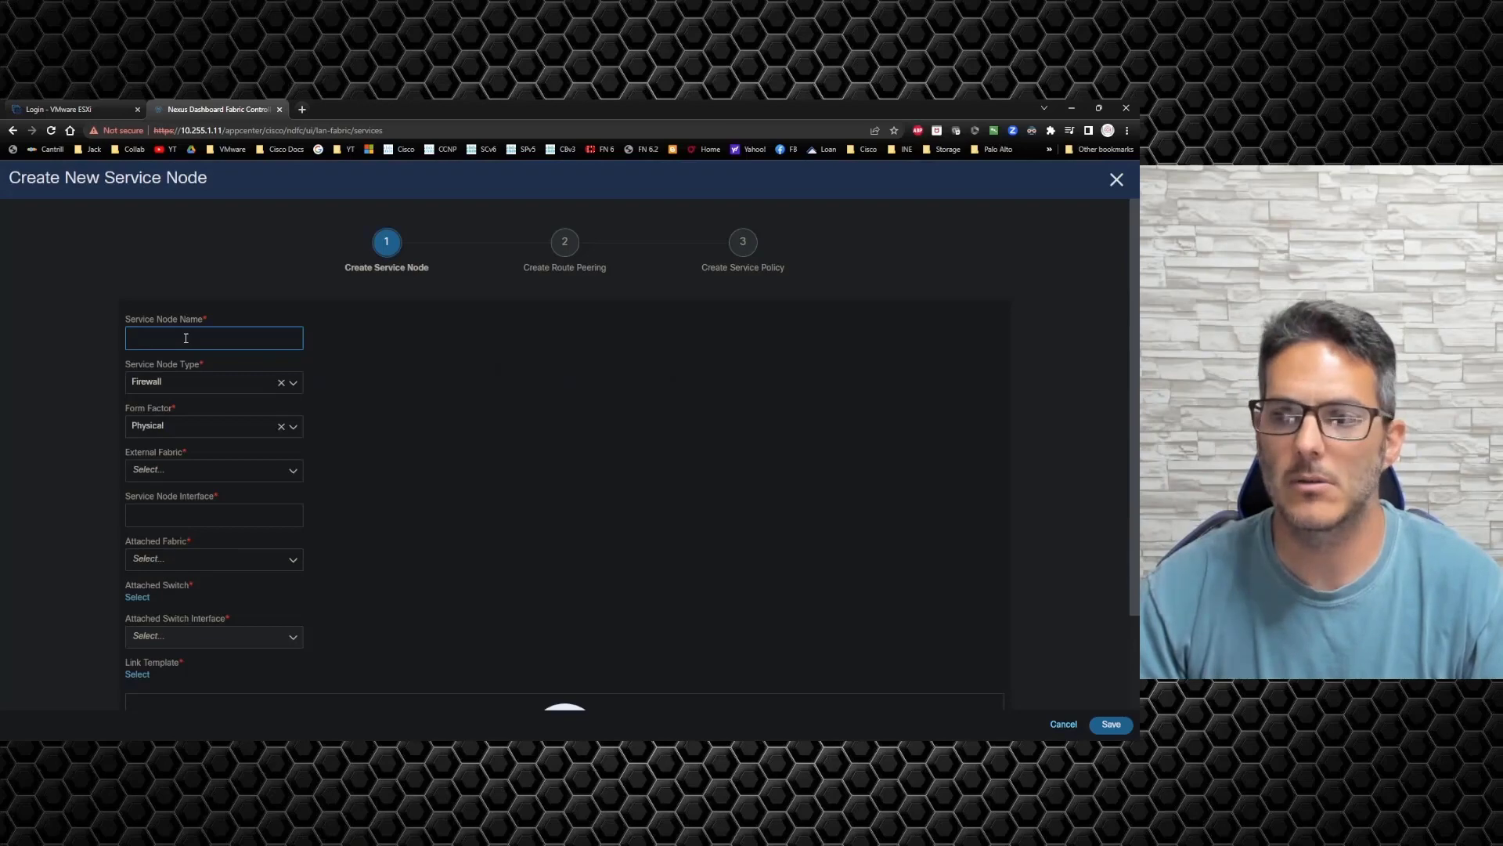
# Step: Name the service node 'test', review the external fabric and interface fields, then cancel
pyautogui.write('test')
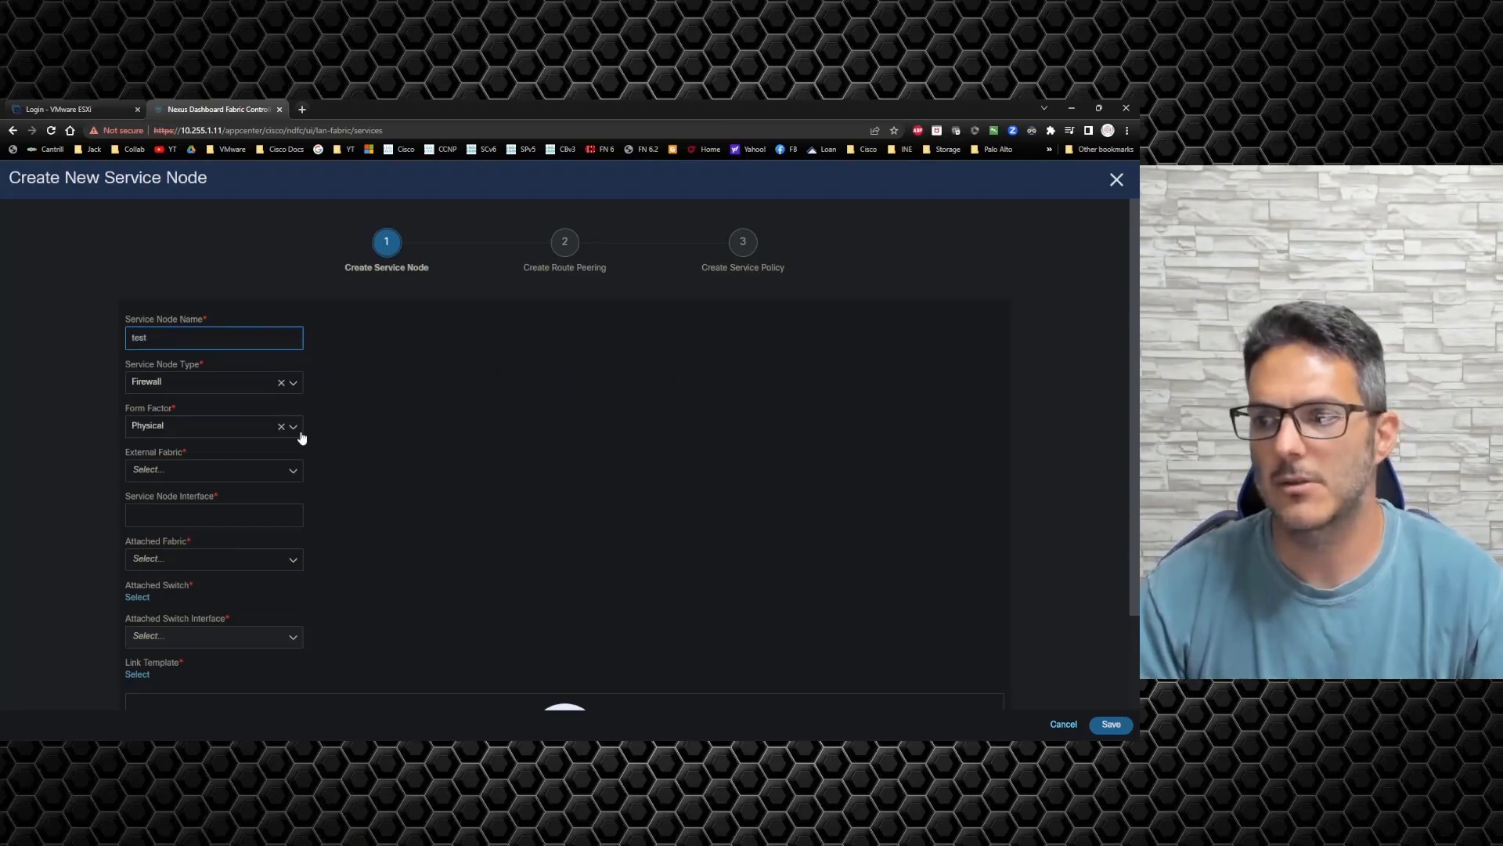
pyautogui.click(263, 475)
pyautogui.click(411, 496)
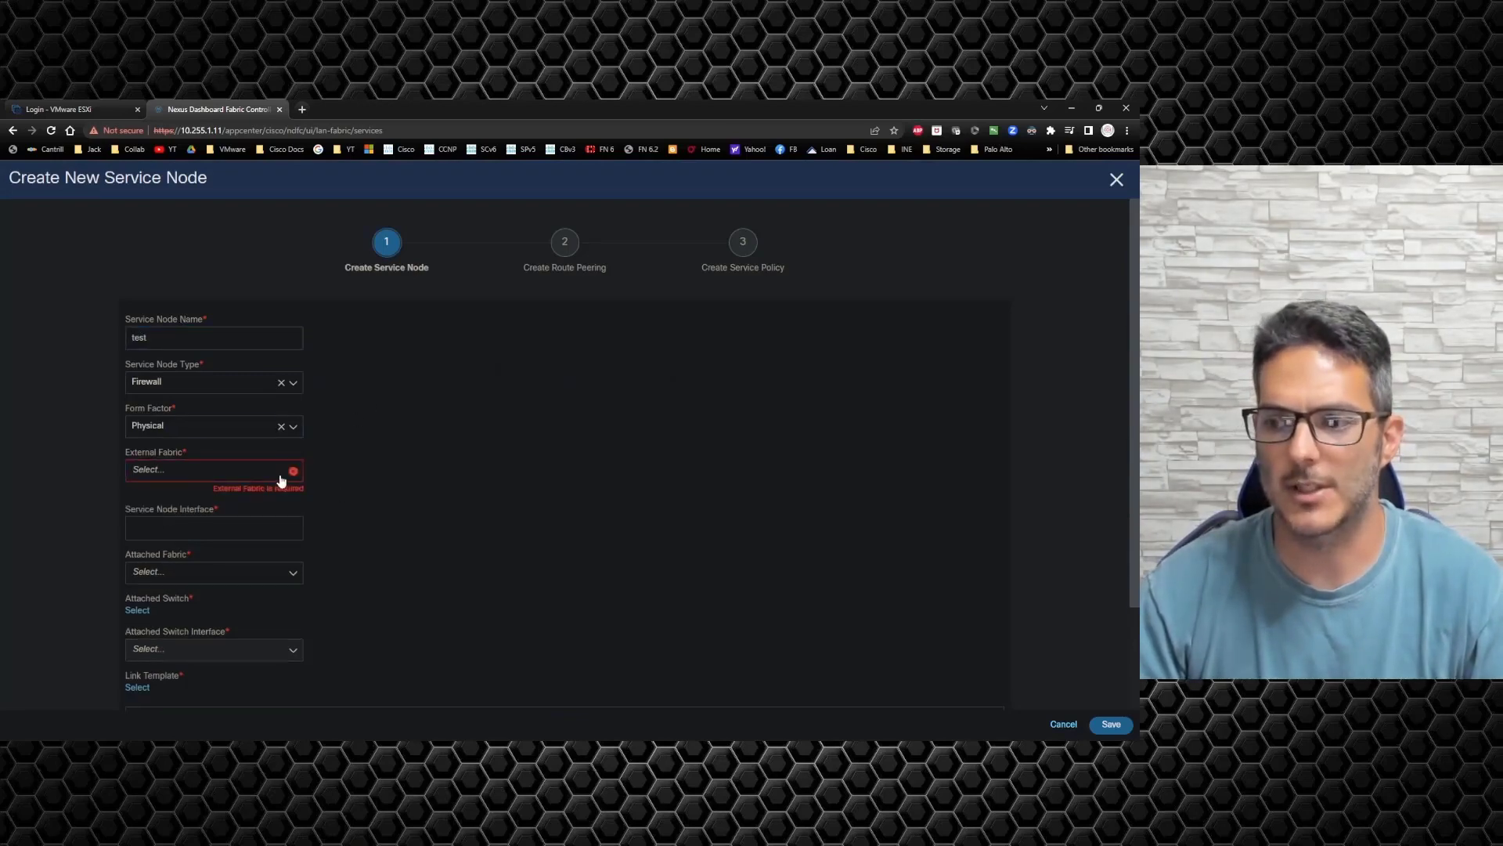
pyautogui.click(229, 521)
pyautogui.scroll(-2, 194, 581)
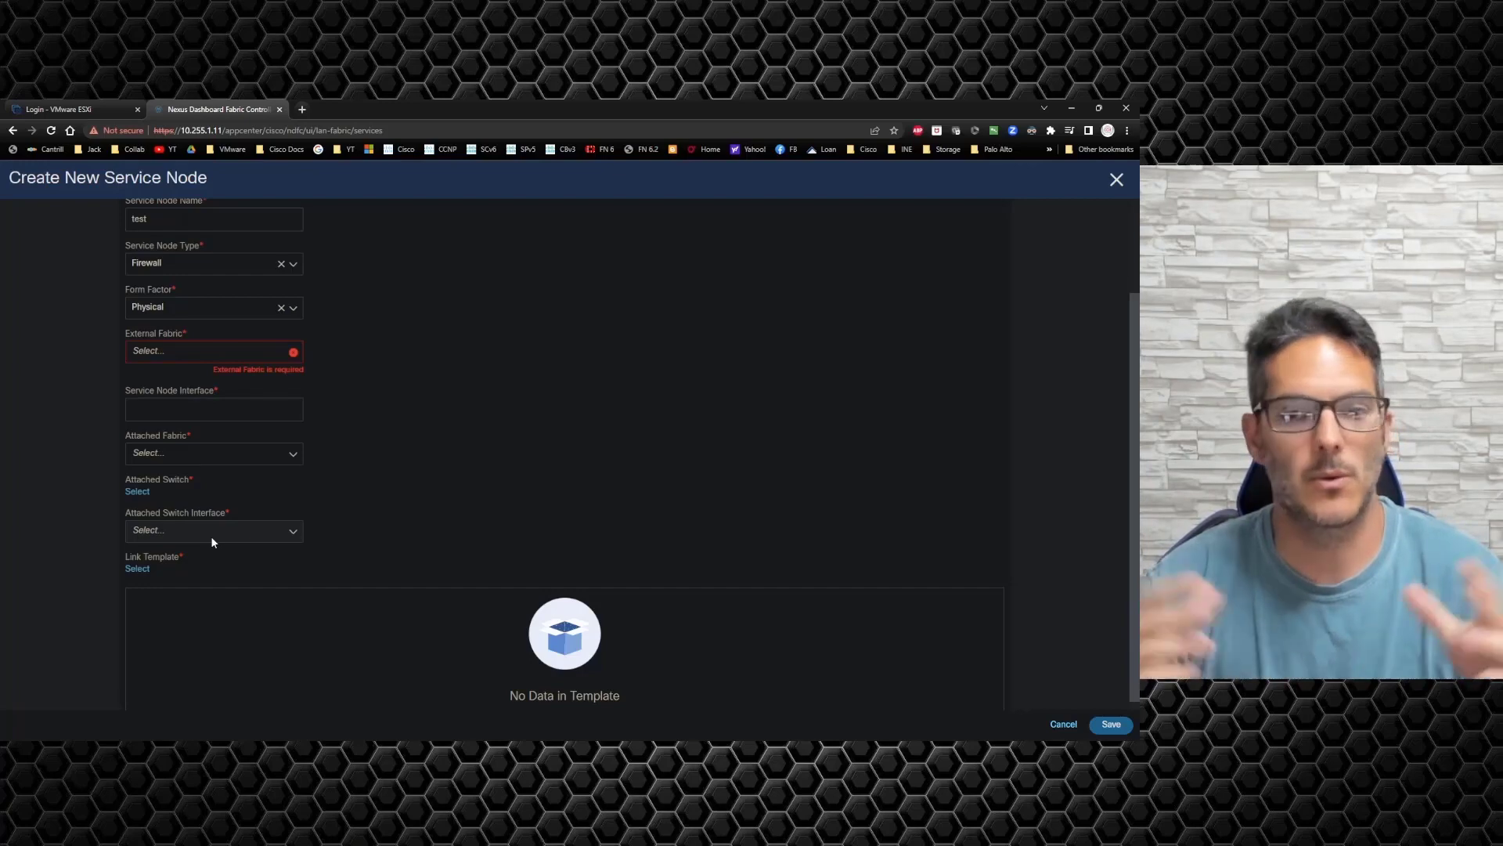
pyautogui.scroll(-1, 469, 517)
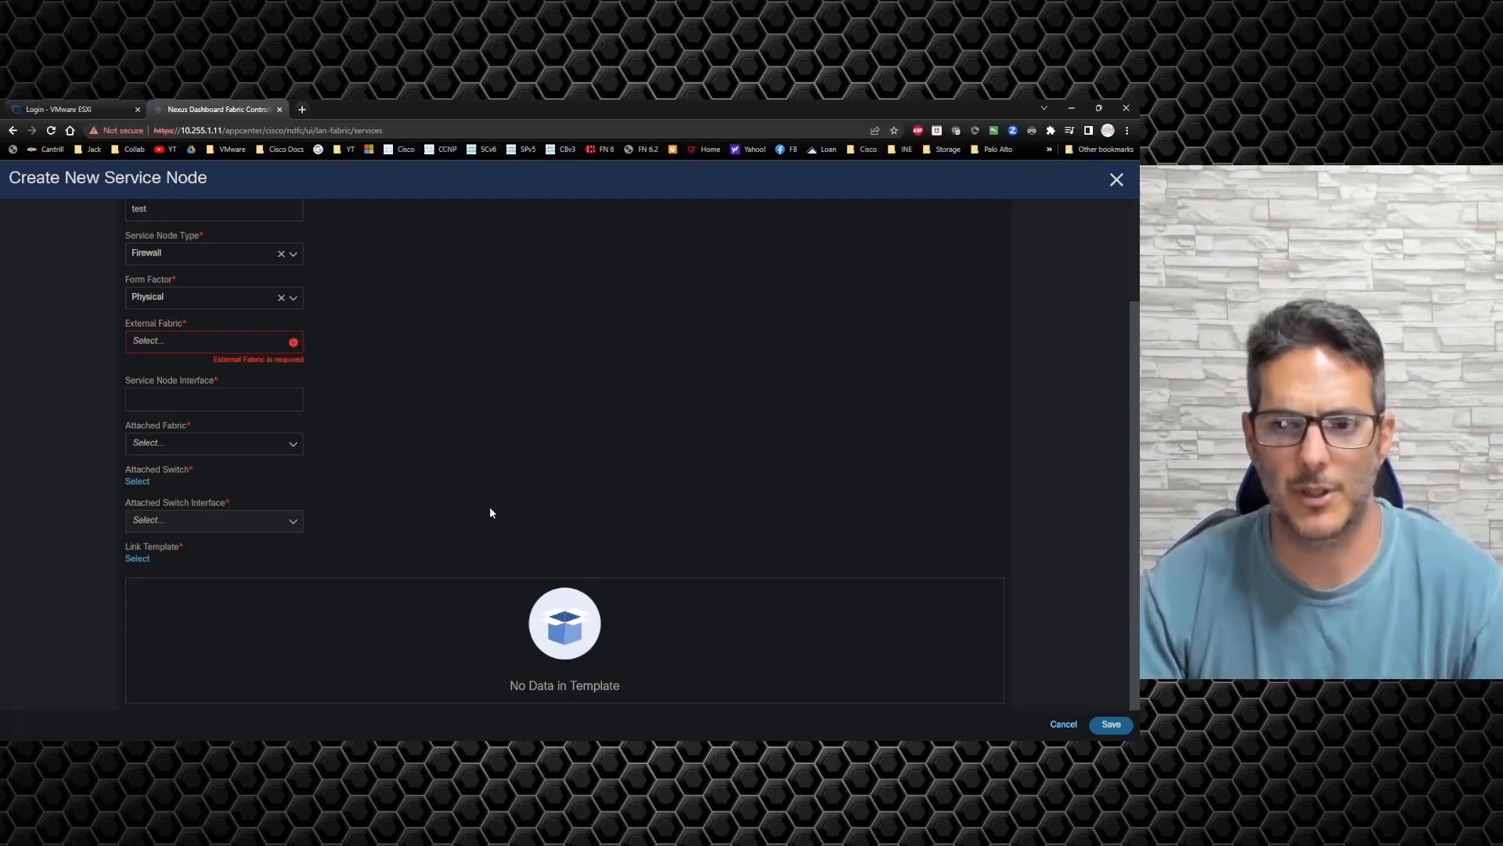
pyautogui.click(1062, 725)
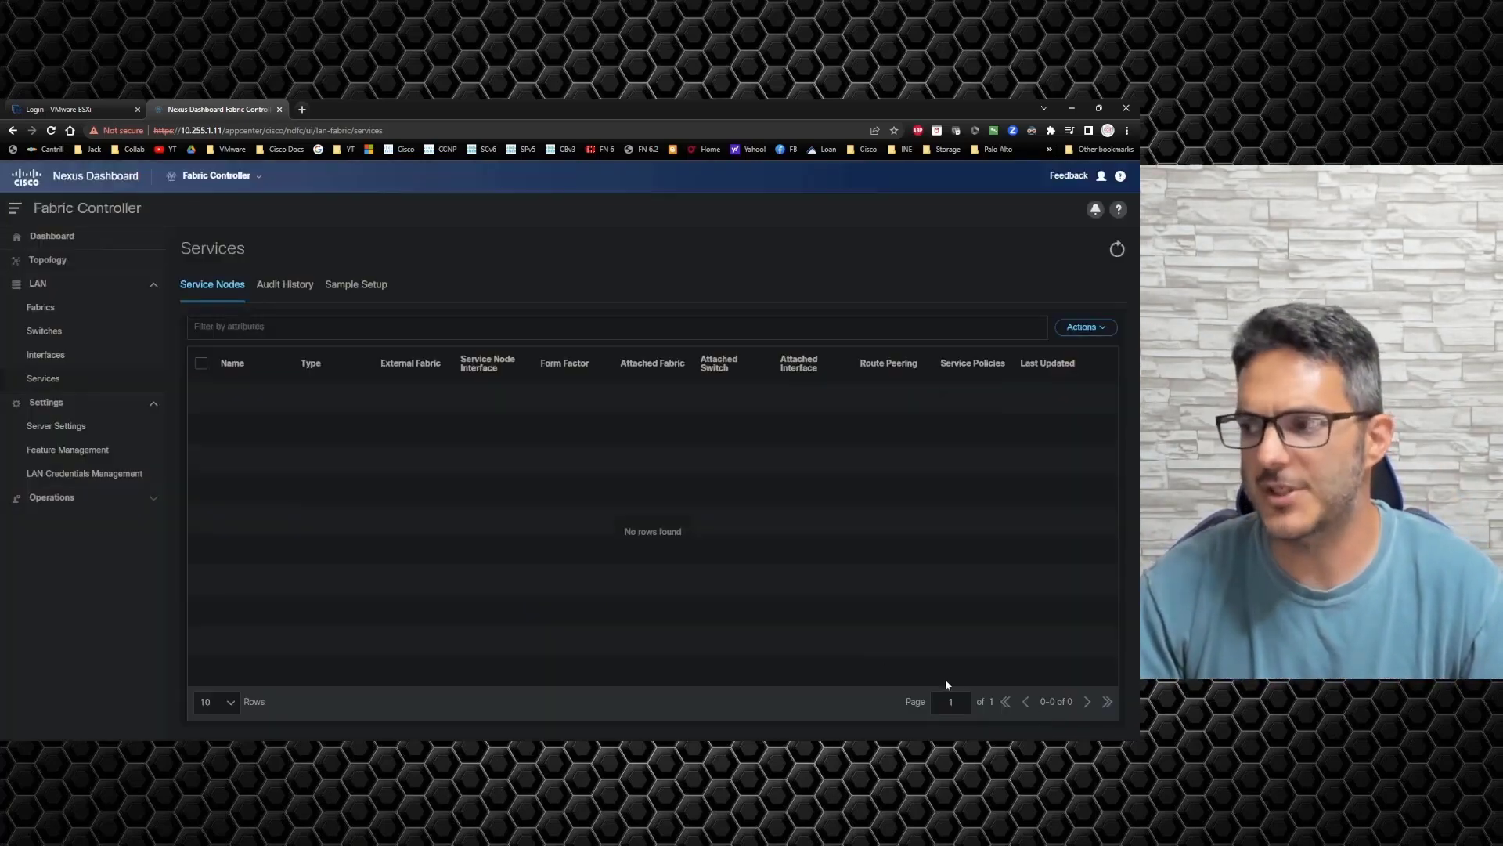
pyautogui.click(48, 311)
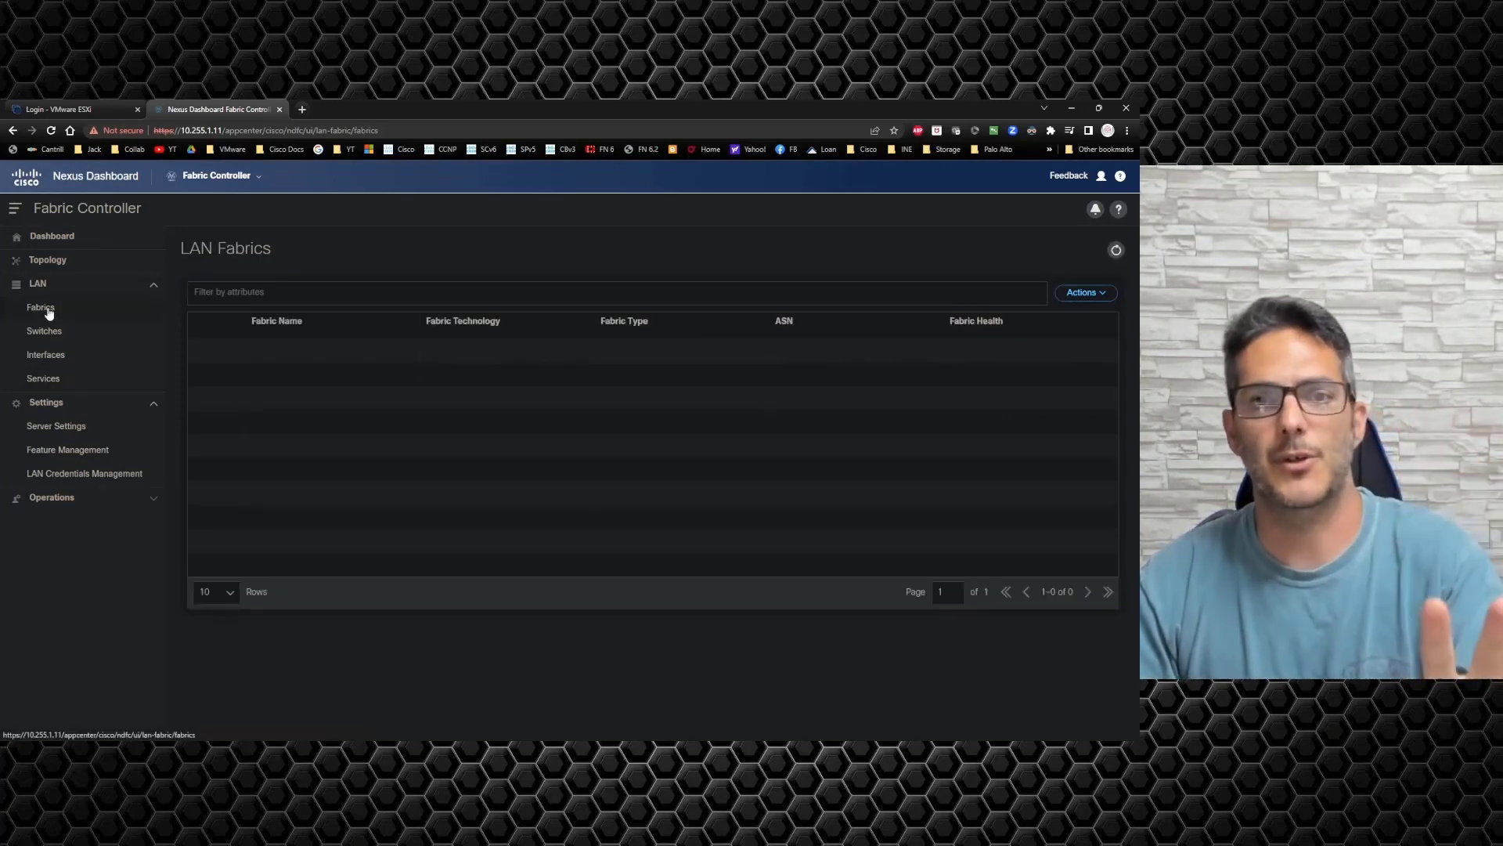
pyautogui.click(54, 379)
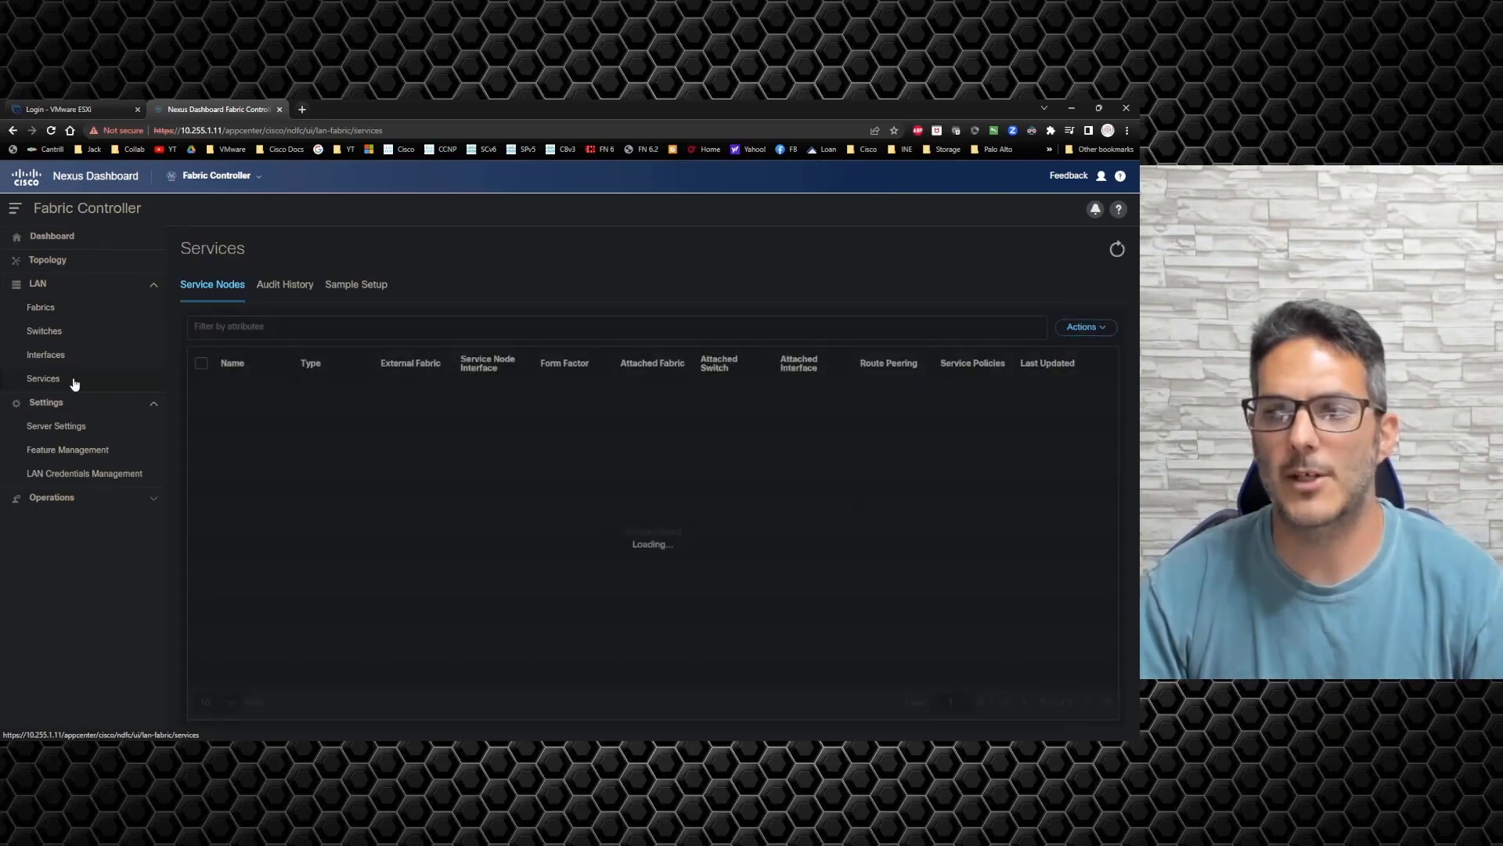